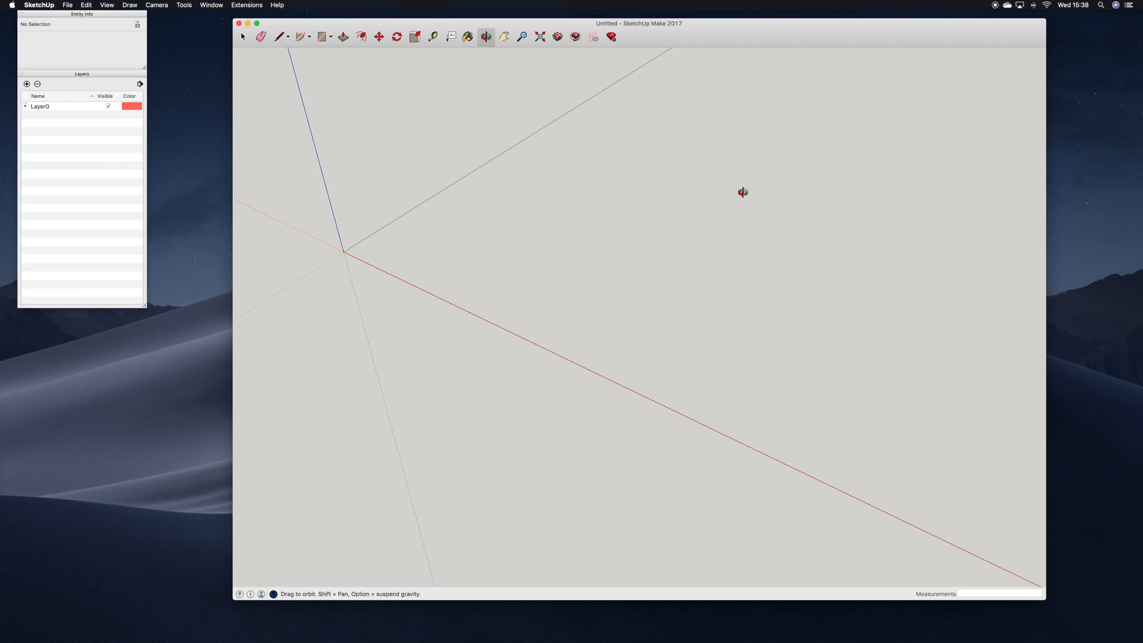
- Add a layer named Rug and make it the active layer
scroll(742, 191, down, 5)
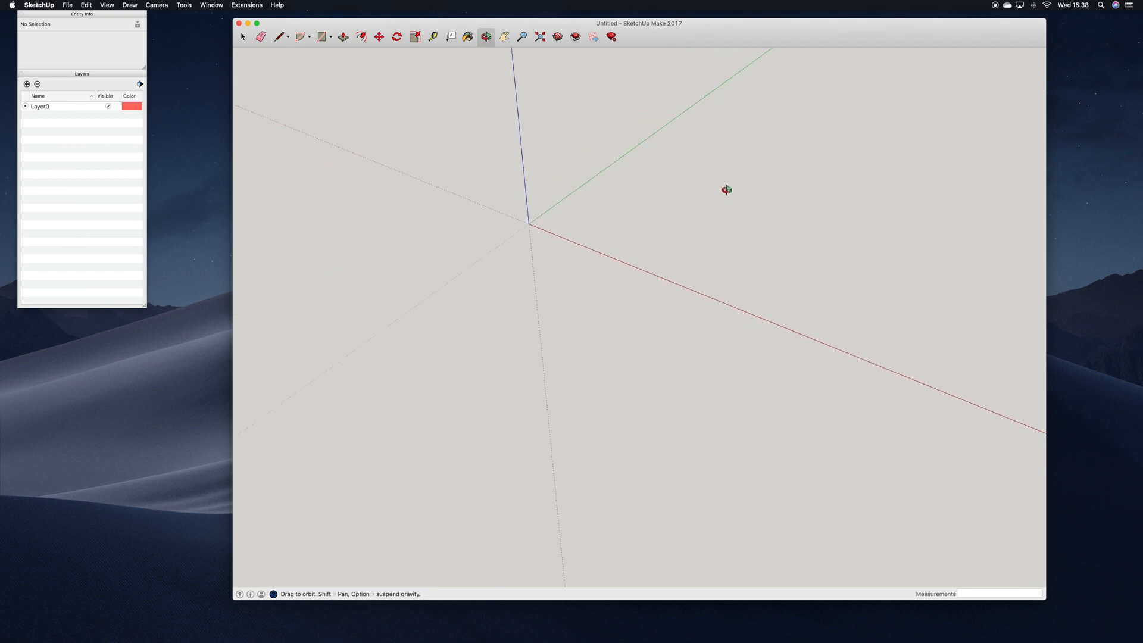
click(503, 37)
drag(621, 127, 498, 173)
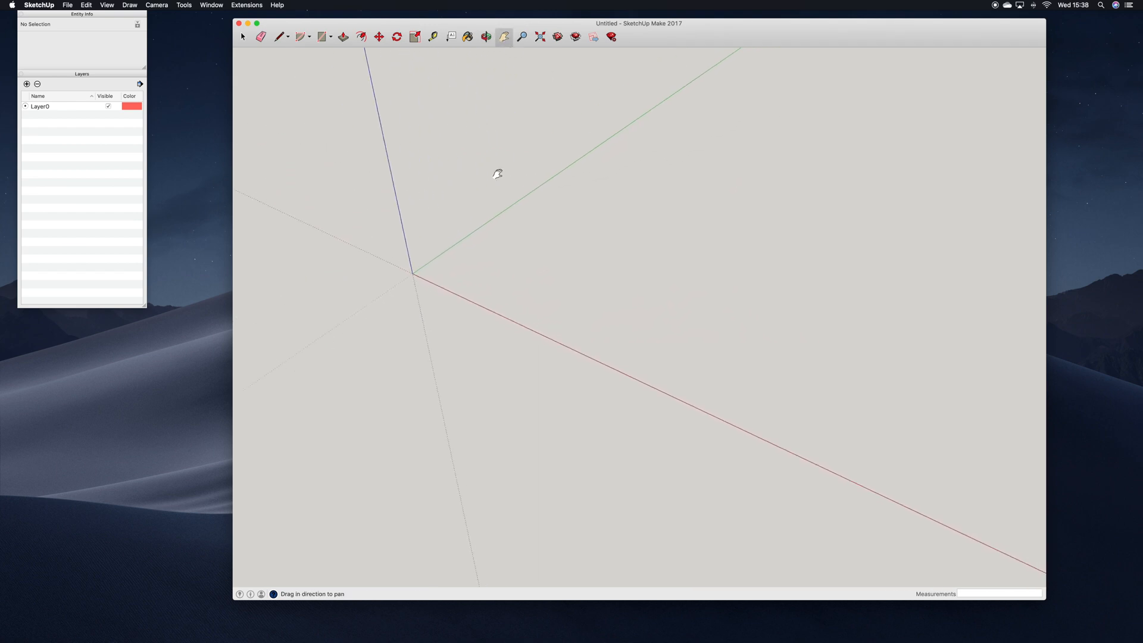
click(80, 15)
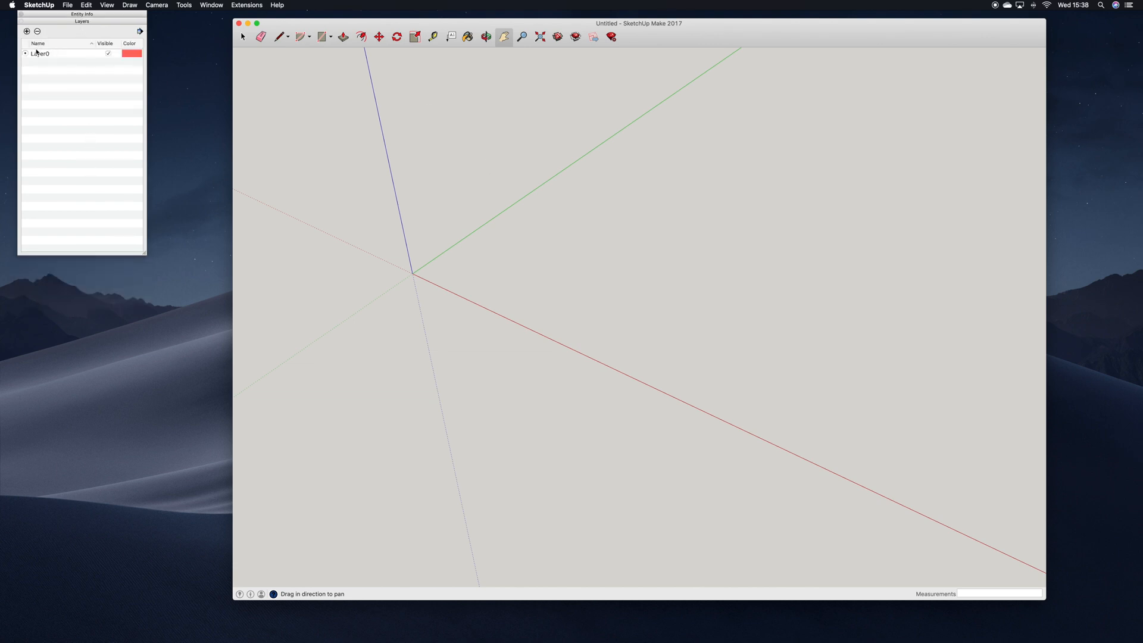
click(26, 32)
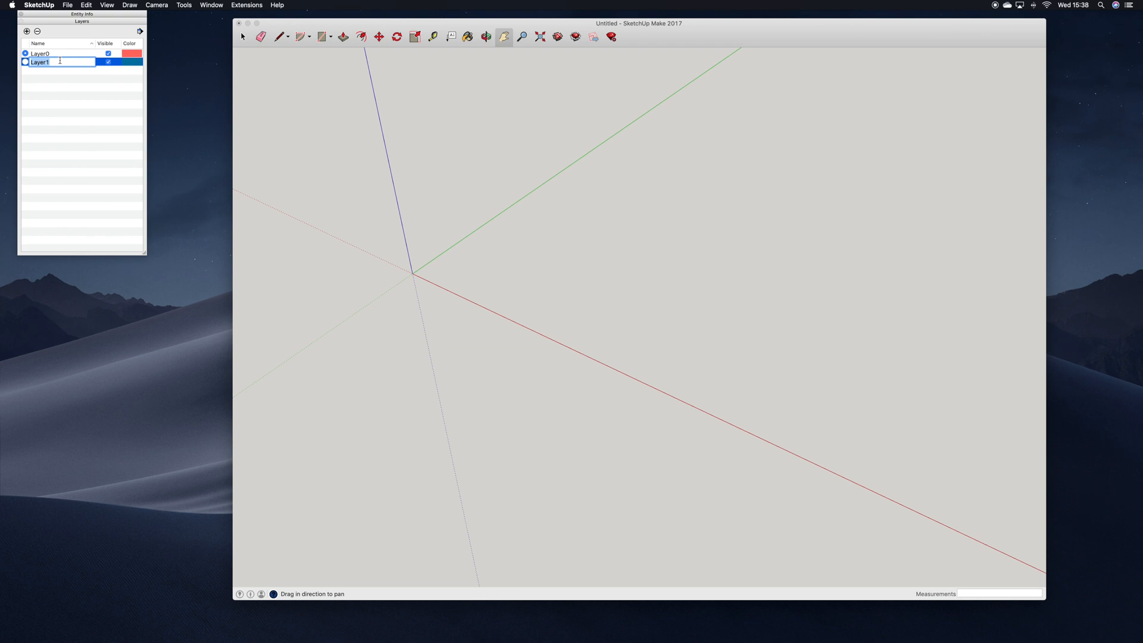
text(Rug)
key(Return)
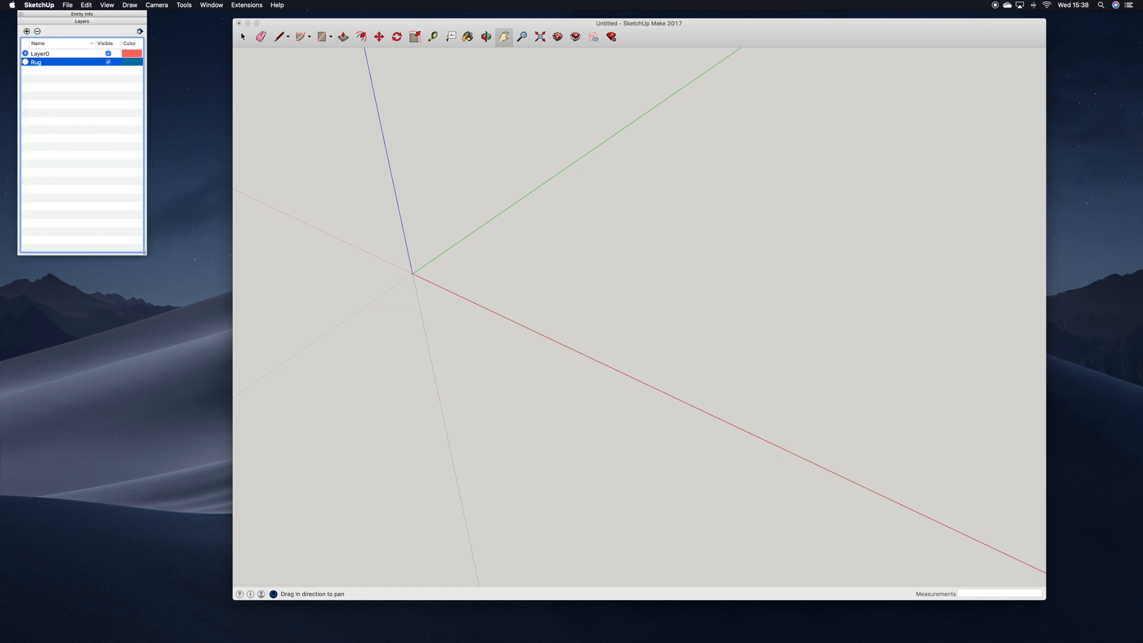
click(25, 62)
- Draw a 1700 by 1200 mm rectangle on the ground plane from the origin
click(322, 37)
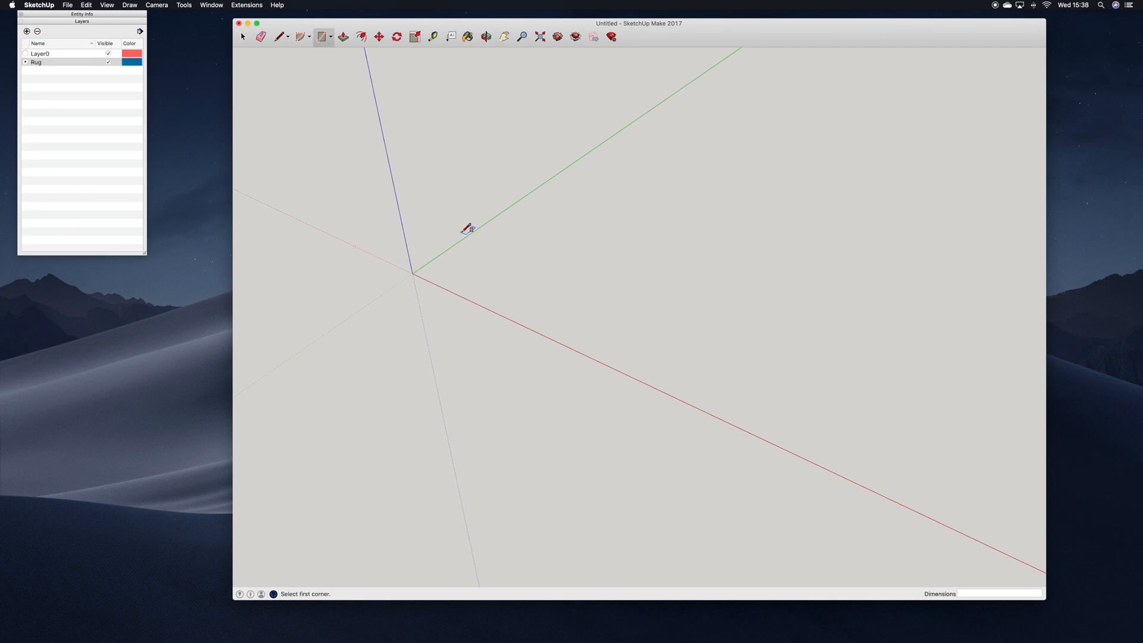
click(412, 273)
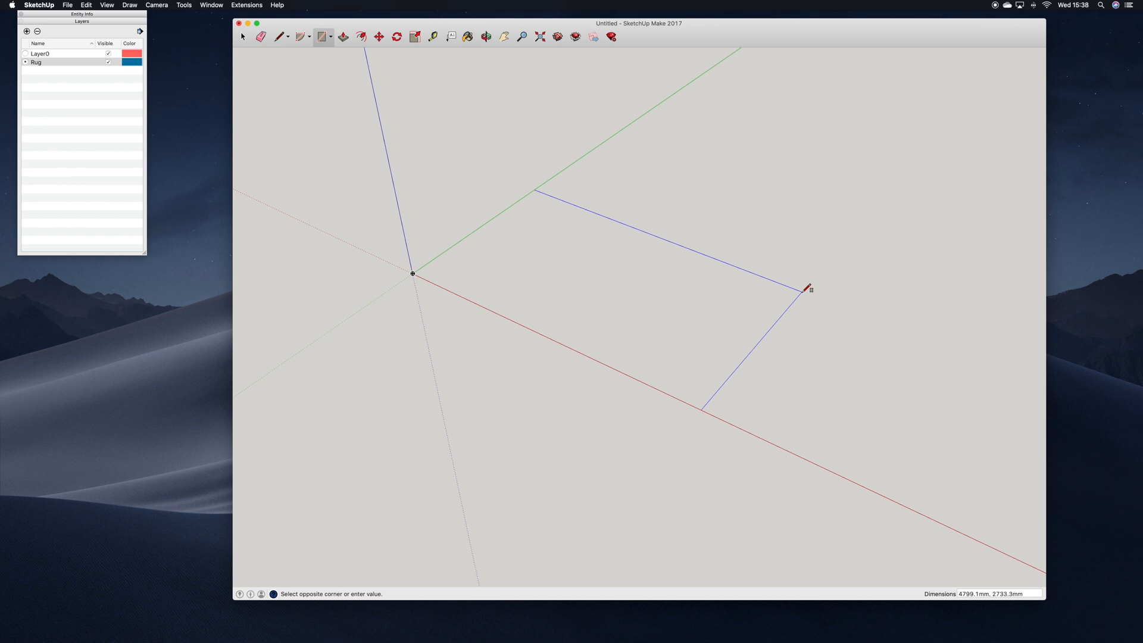
text(1700,1200)
key(Return)
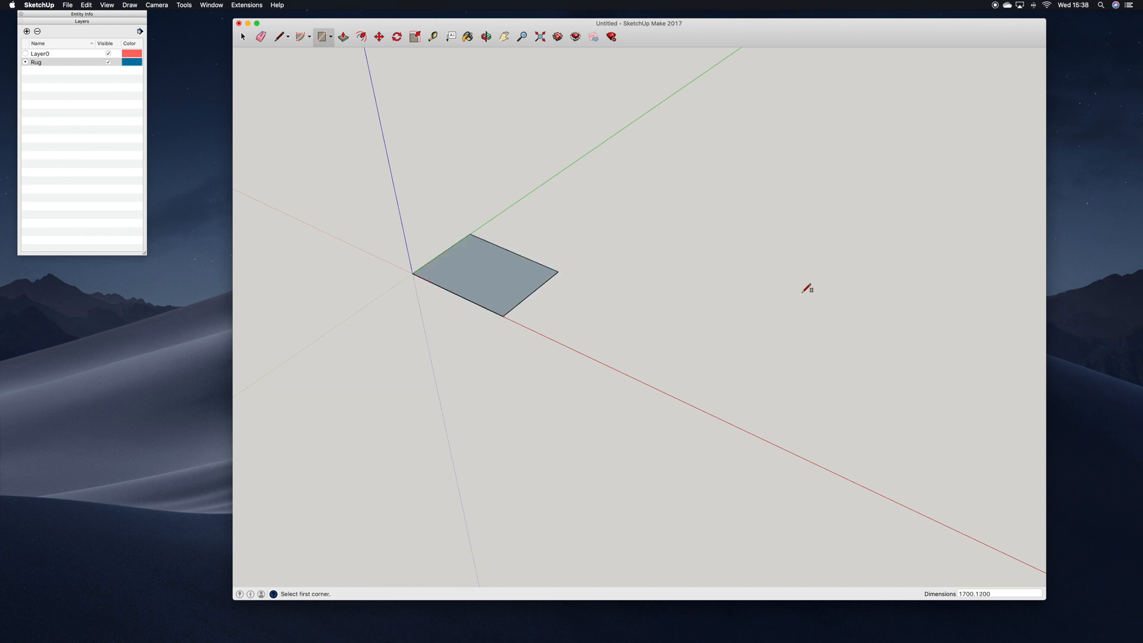
- Place guide lines 230 mm inside both short edges of the rectangle
click(504, 36)
drag(500, 112, 602, 117)
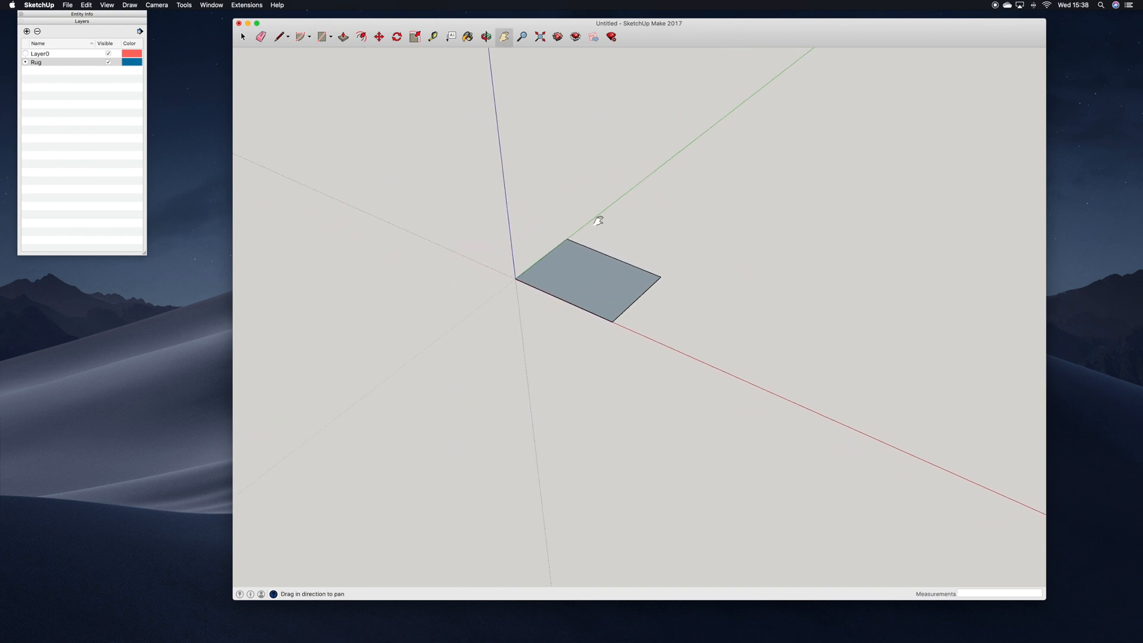
scroll(598, 223, up, 5)
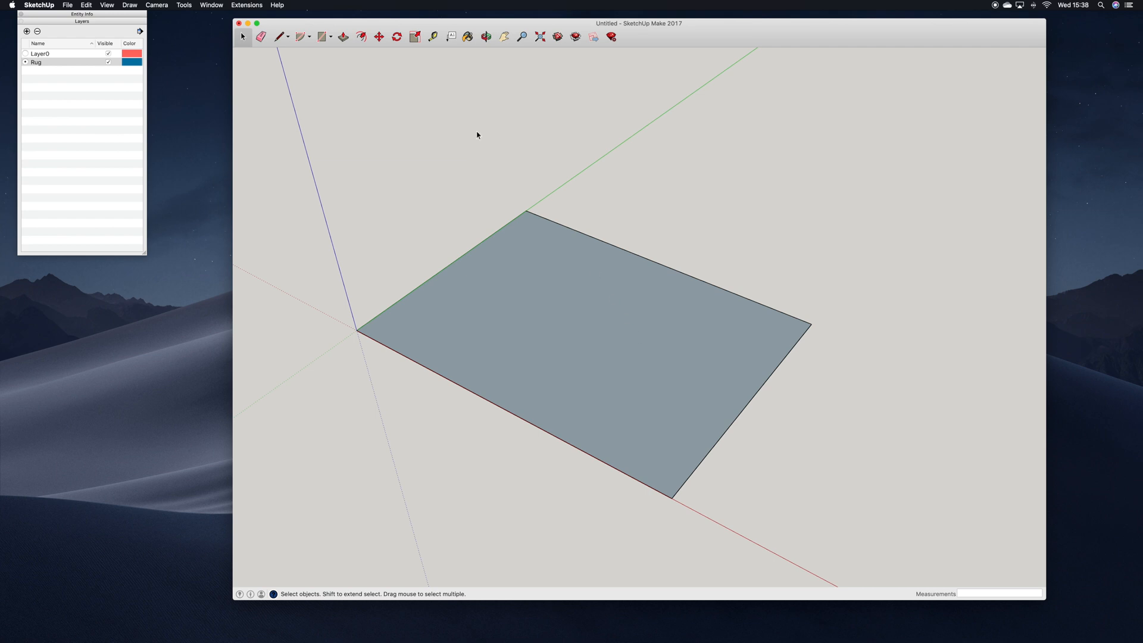
key(t)
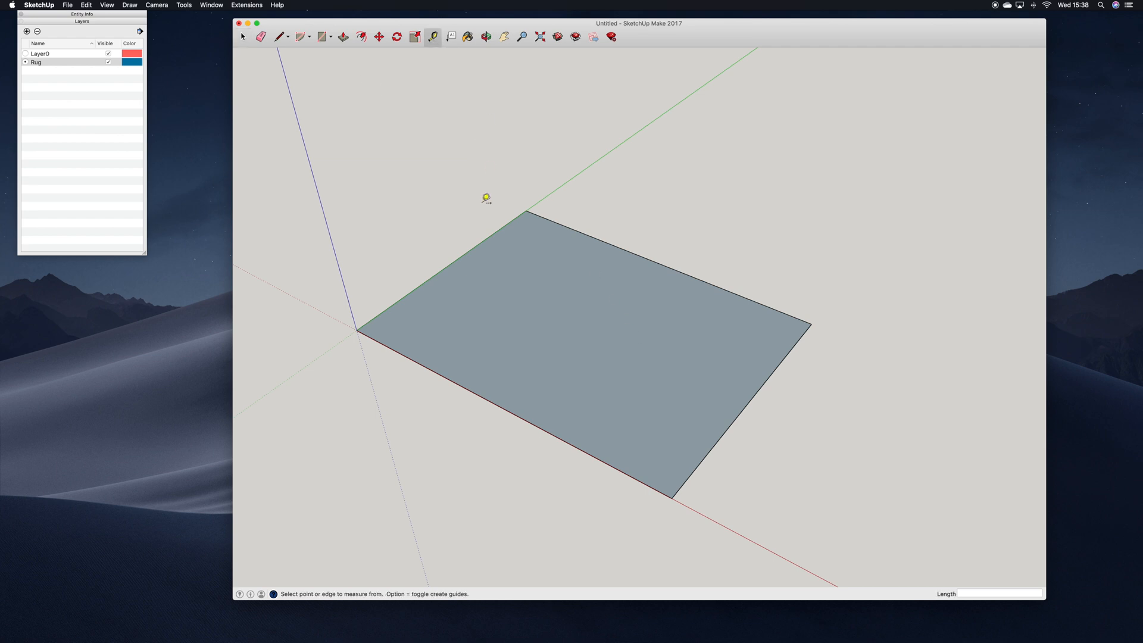
click(449, 265)
text(230)
key(Return)
click(739, 413)
text(2)
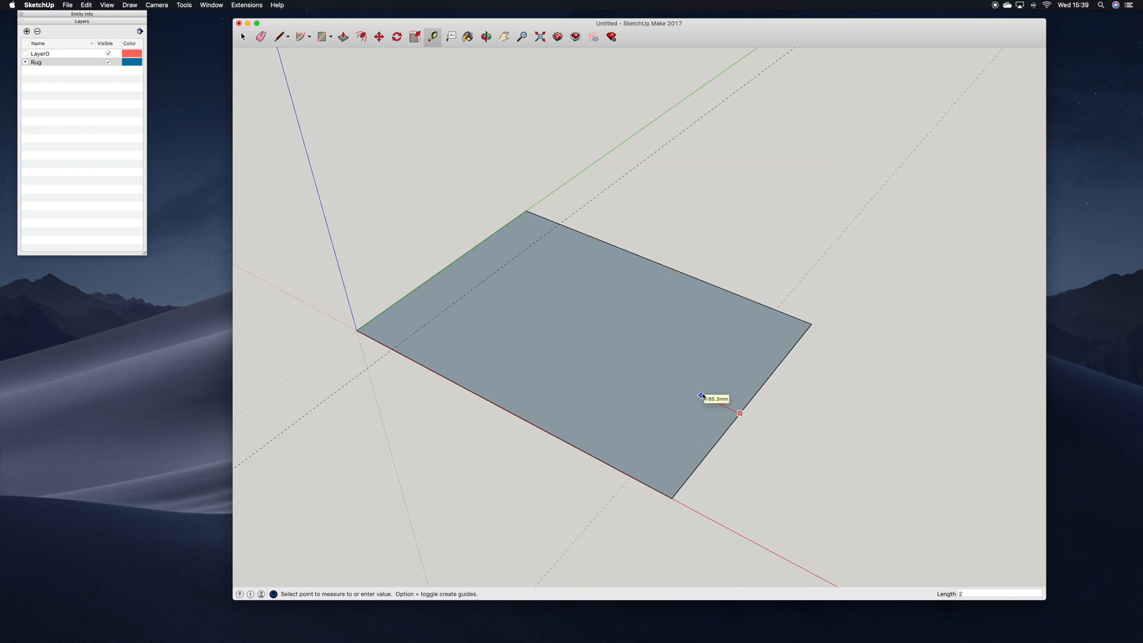
text(30)
key(Return)
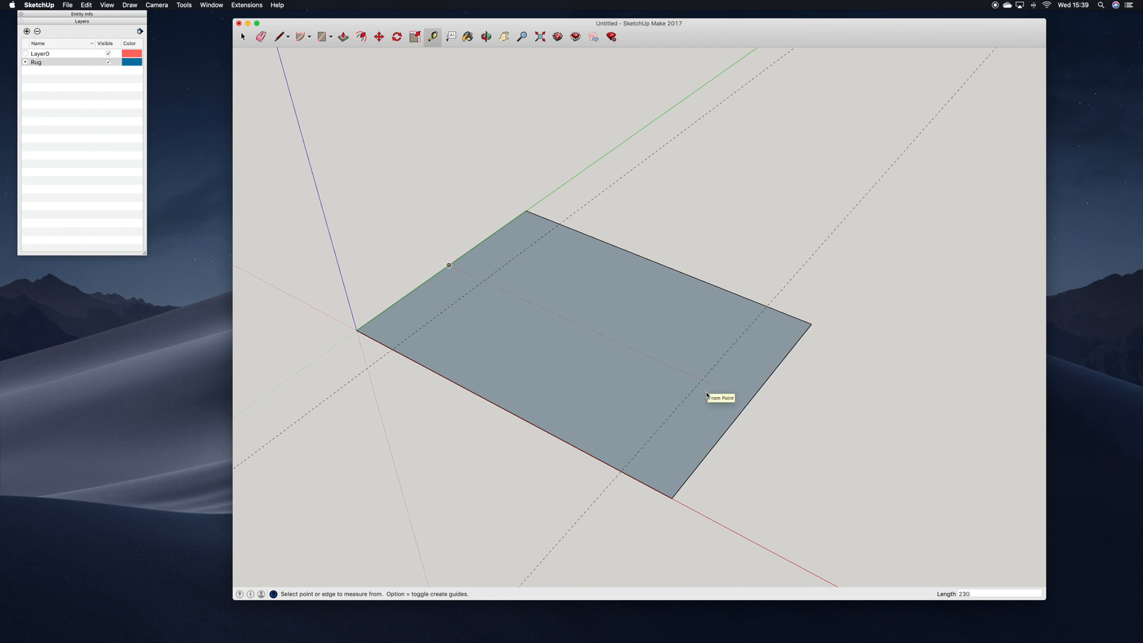
- Place guide lines 220 mm inside both long edges of the rectangle
click(502, 409)
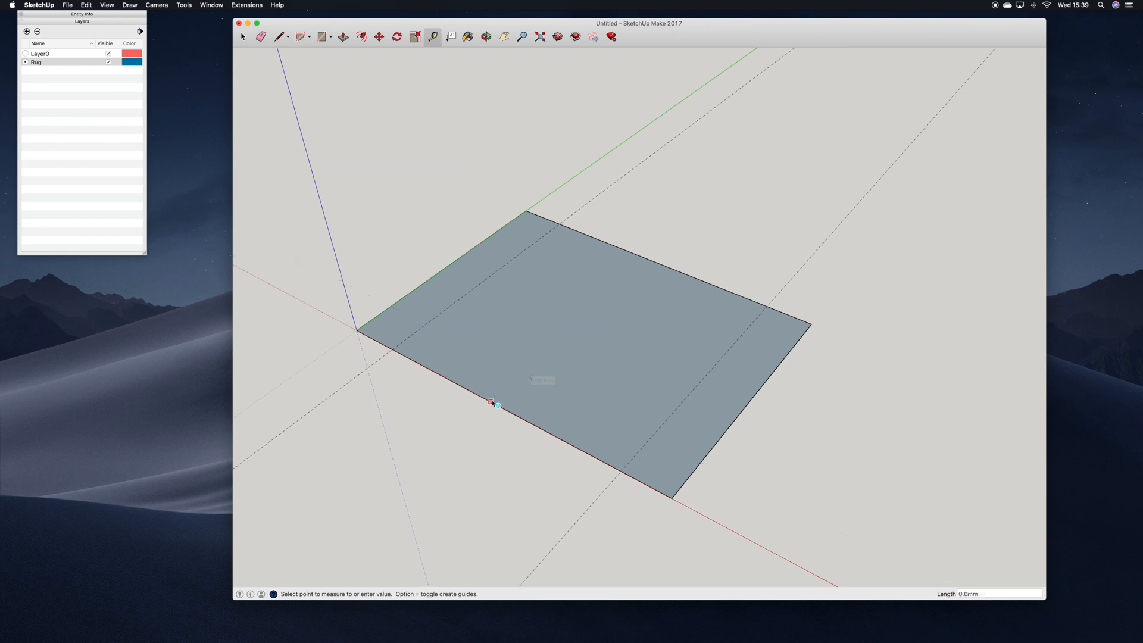
text(220)
key(Return)
click(666, 267)
click(650, 292)
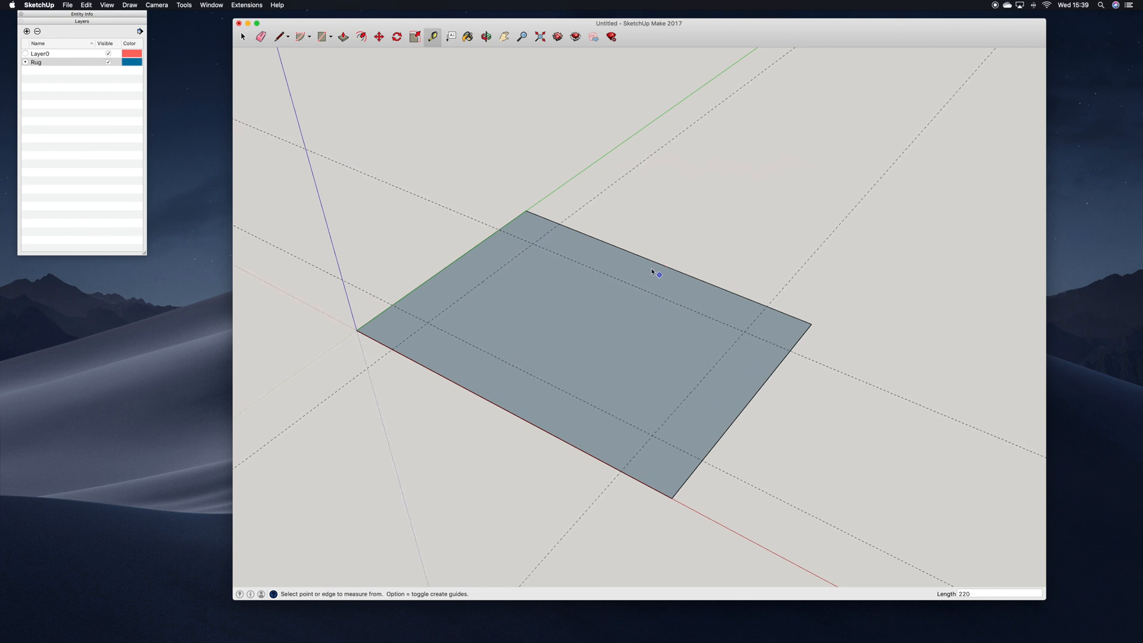
- Draw a 1240 by 760 mm inner rectangle between the opposite guide intersections and delete all guides
key(r)
click(533, 244)
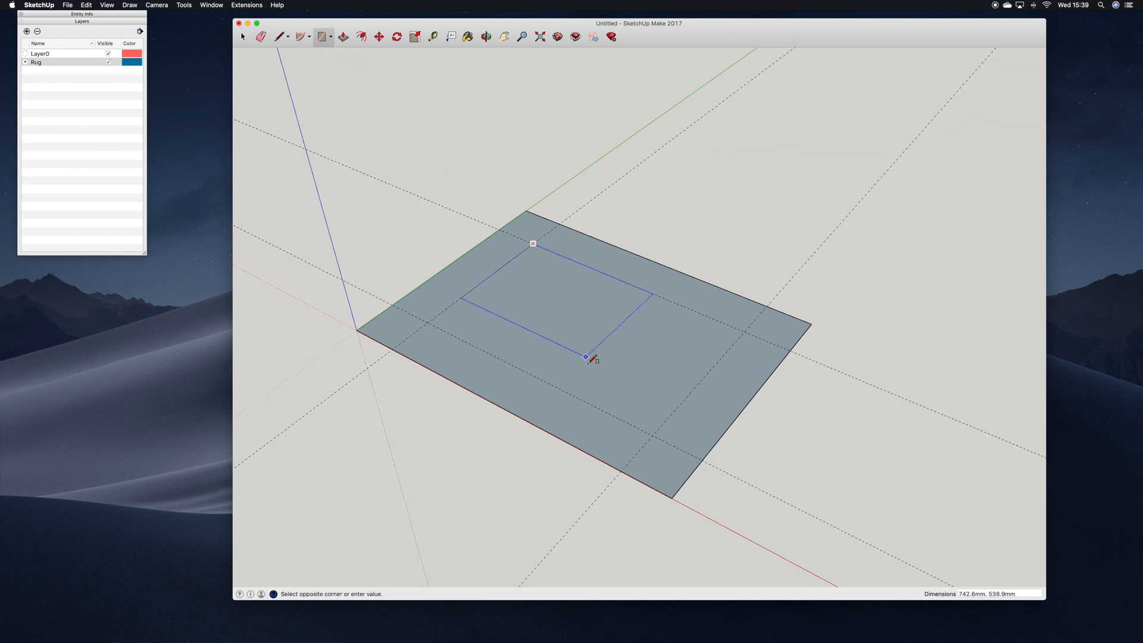
click(650, 437)
click(90, 6)
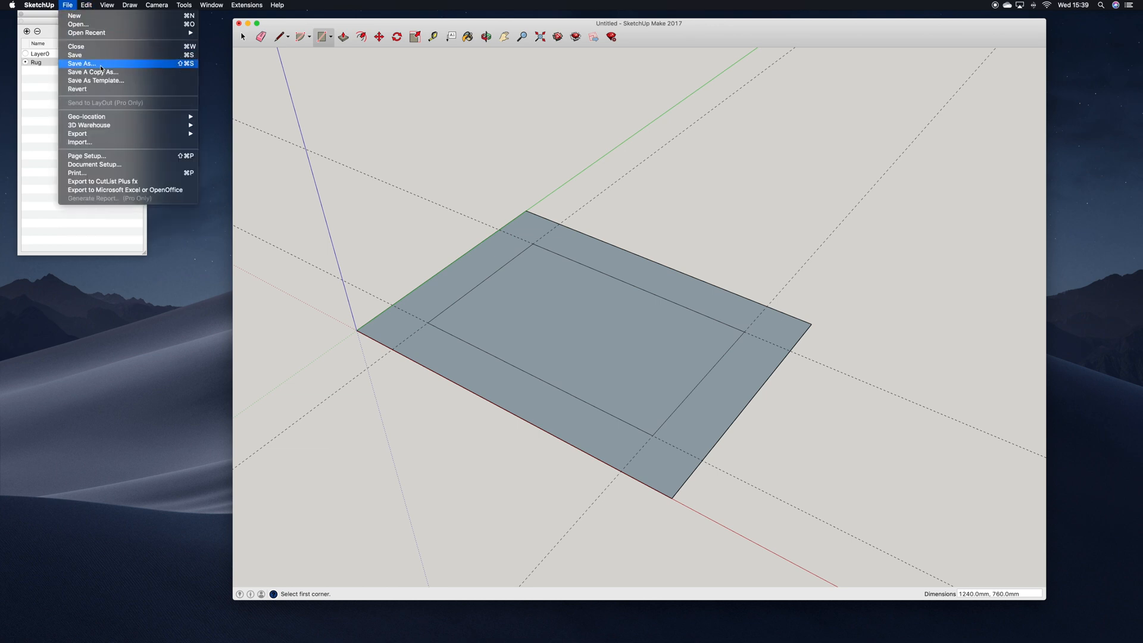
click(107, 80)
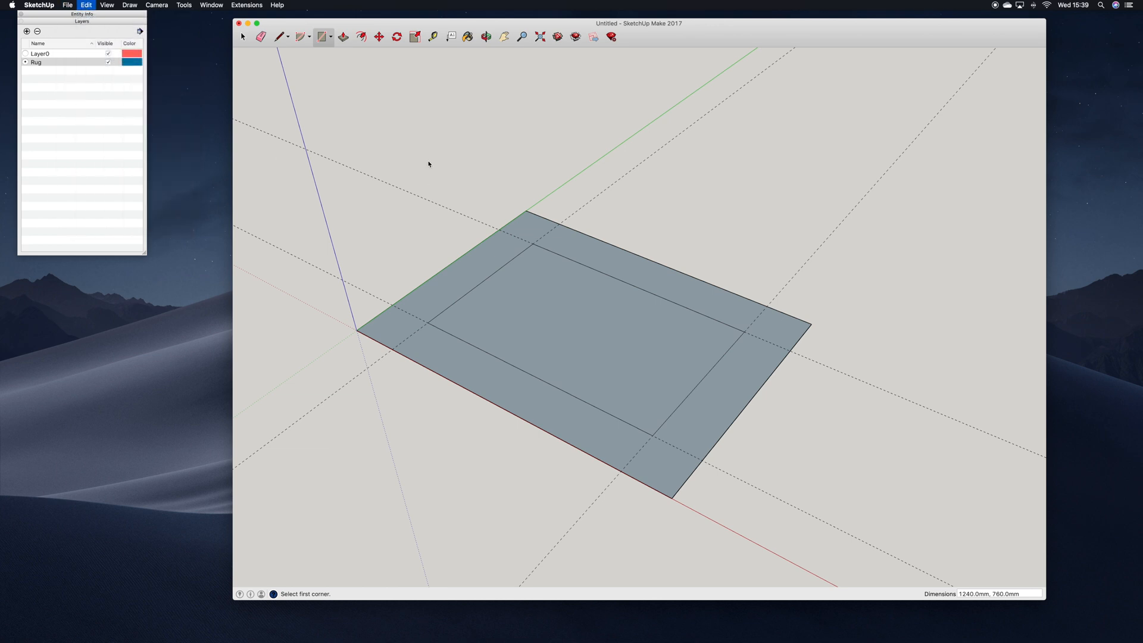
key(space)
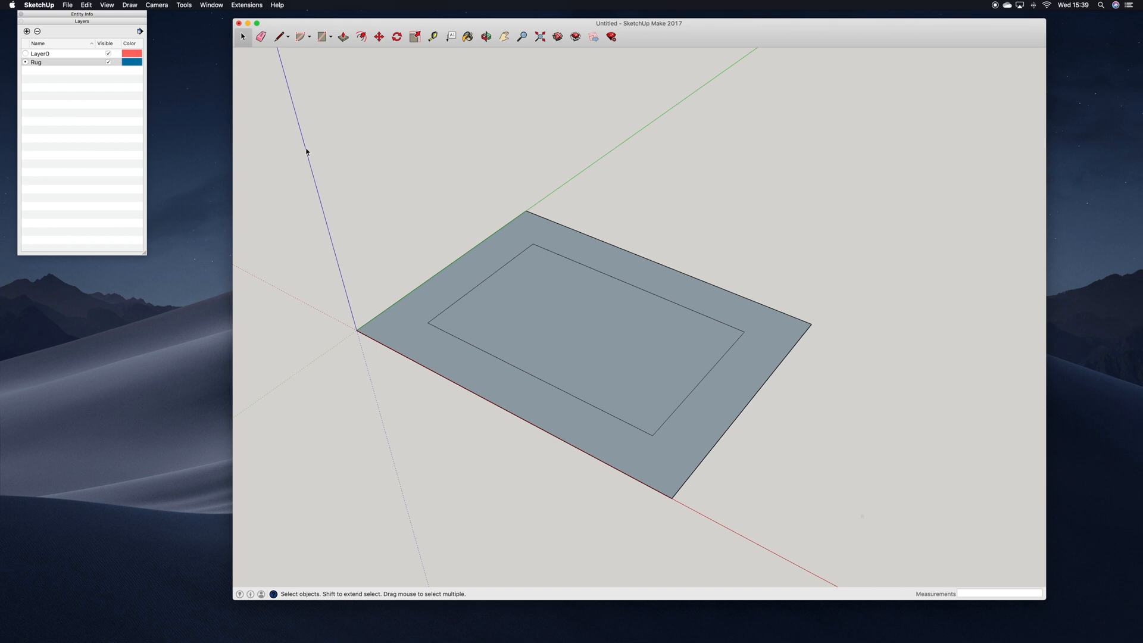
- Make both rectangles into a single component named Rug
drag(855, 532, 347, 166)
right_click(528, 227)
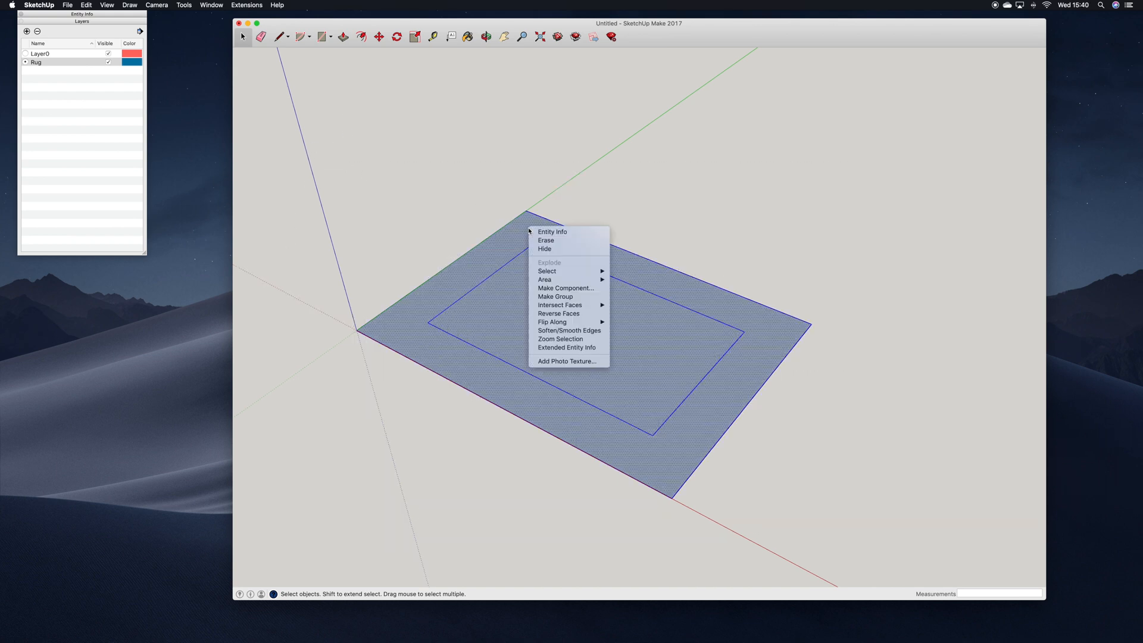
click(578, 288)
text(Rug)
key(Return)
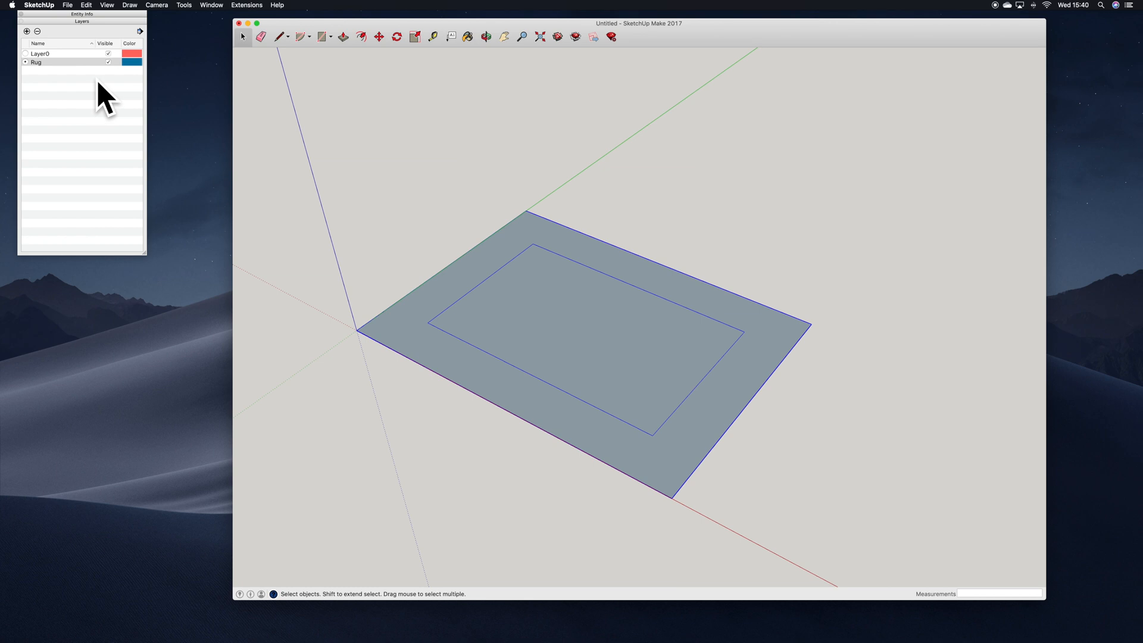
- Make Layer0 active and check the Rug layer by switching its visibility off and on
click(29, 56)
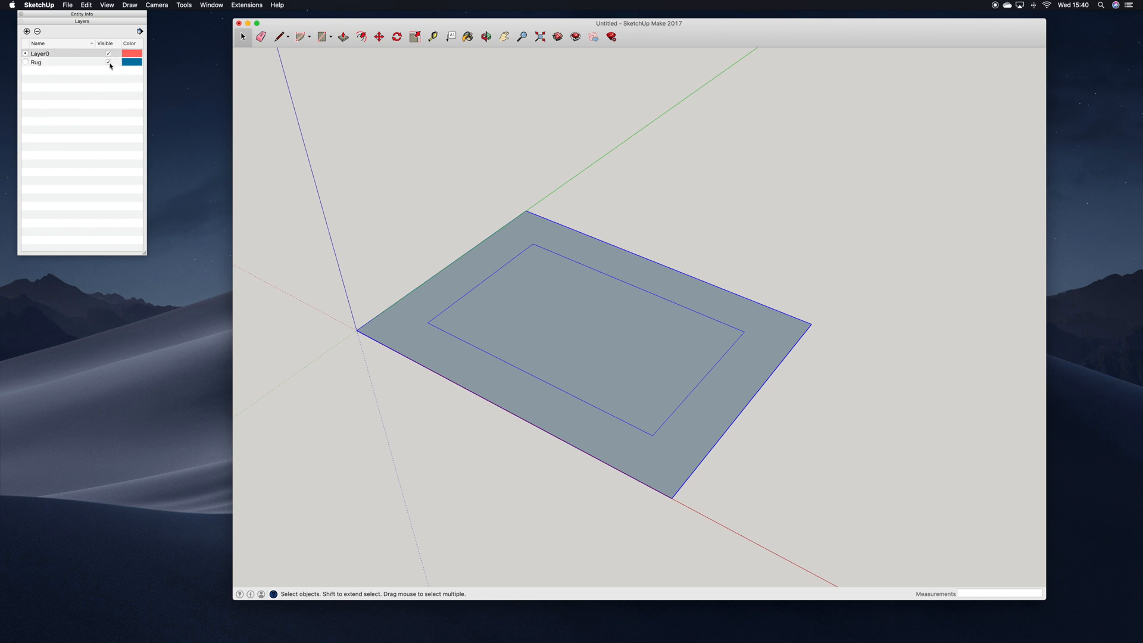
click(108, 63)
click(109, 63)
click(109, 62)
click(109, 63)
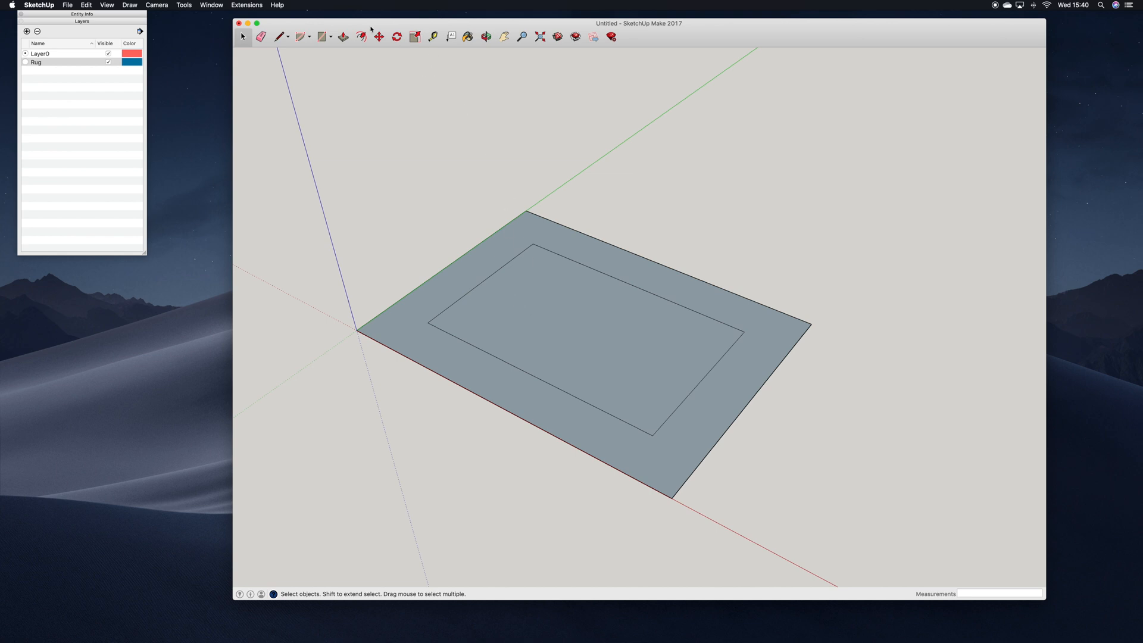
- Add a layer named Top and make it the active layer
click(27, 31)
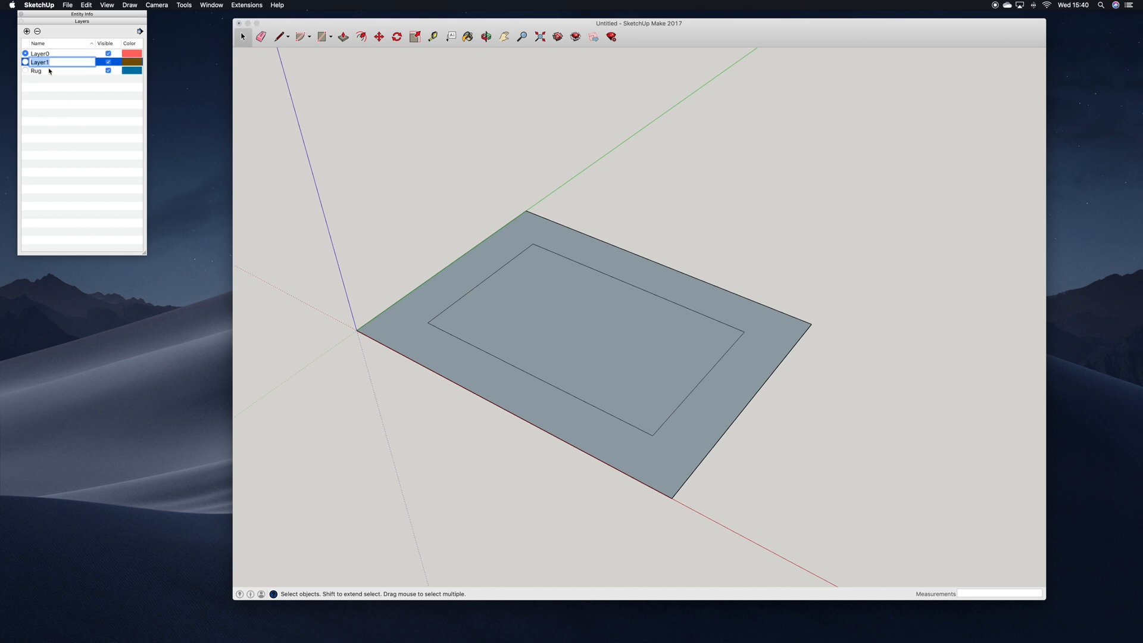
text(Top)
key(Return)
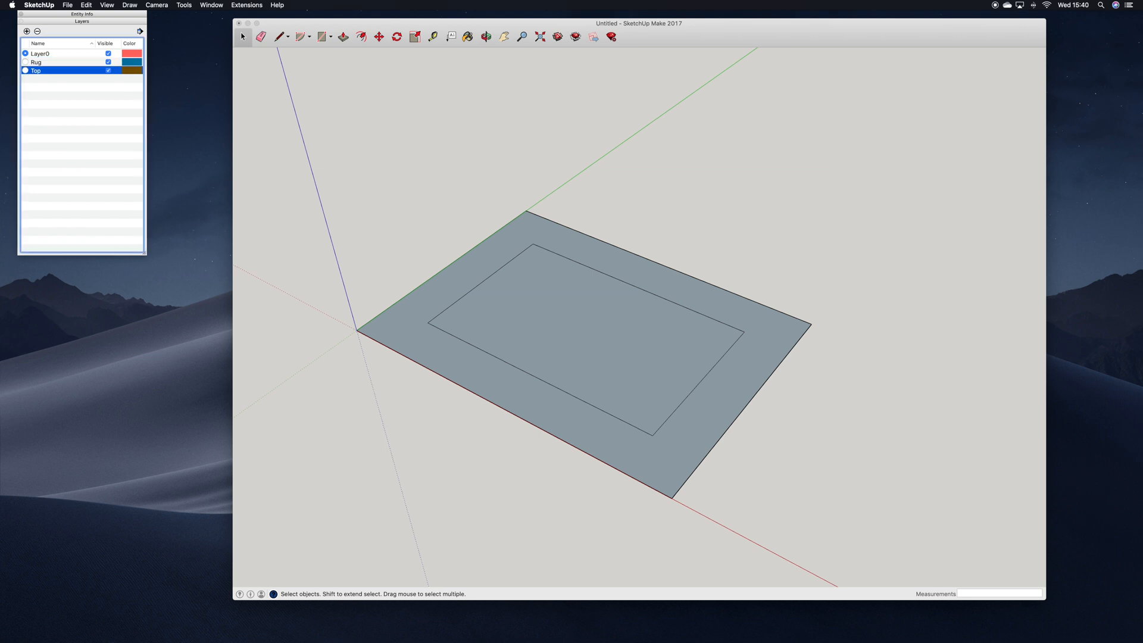
click(25, 70)
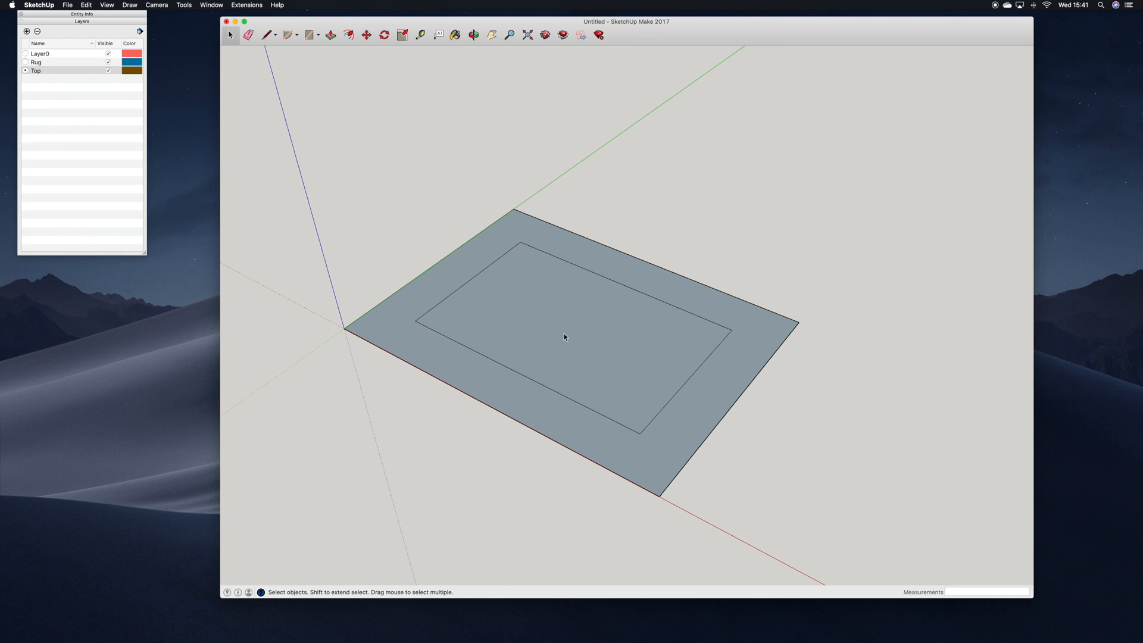
- Place guide lines 250 mm inside both long outer edges of the rug
key(t)
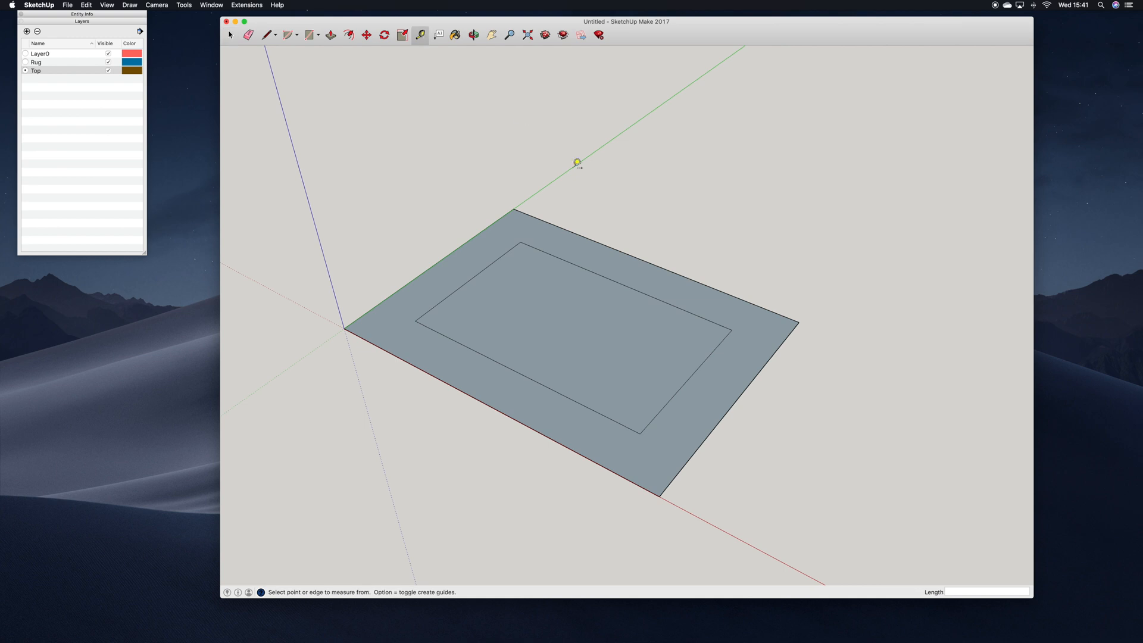
click(634, 257)
text(2)
key(Return)
click(486, 403)
text(2)
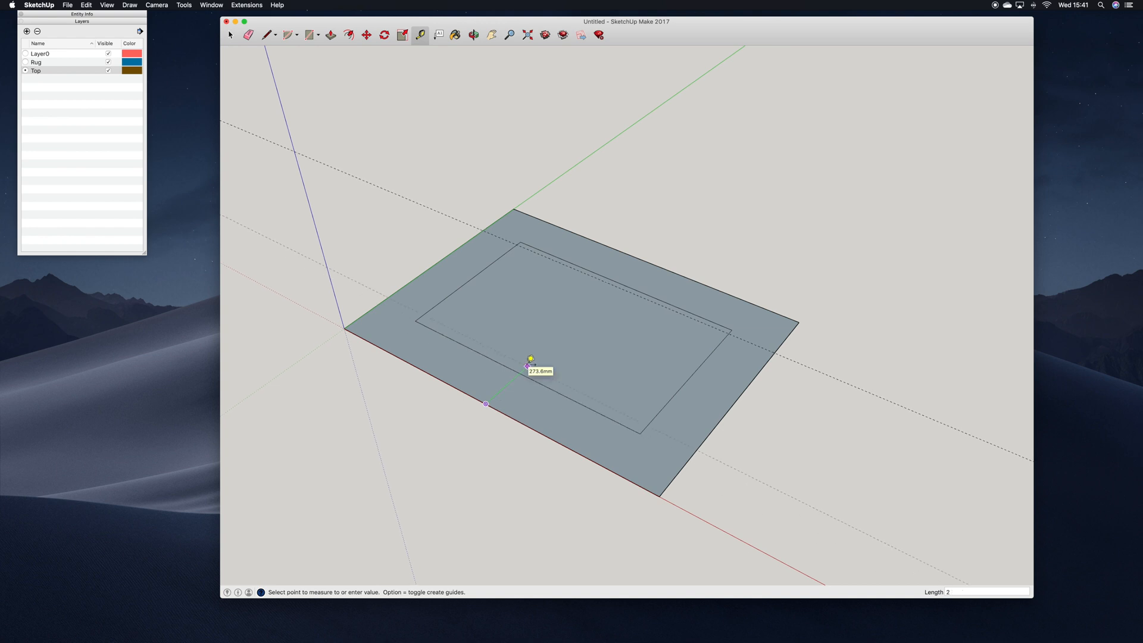
key(Return)
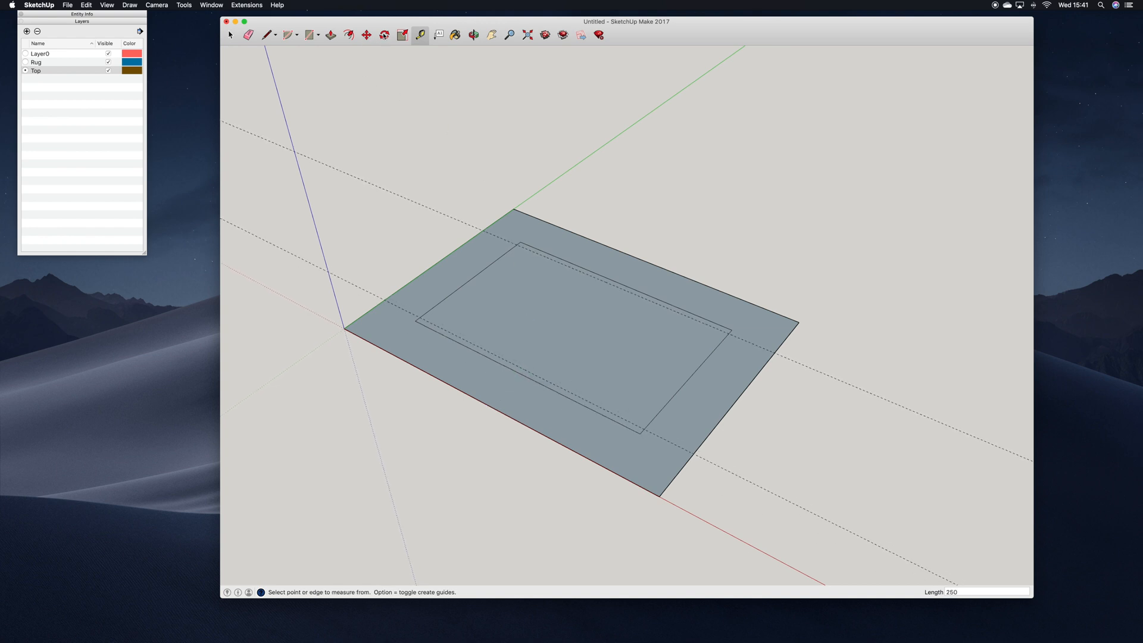
click(454, 334)
click(547, 248)
- Draw a 1240 by 700 mm rectangle between the points where the new guides cross the inner rectangle's short edges
key(r)
click(517, 245)
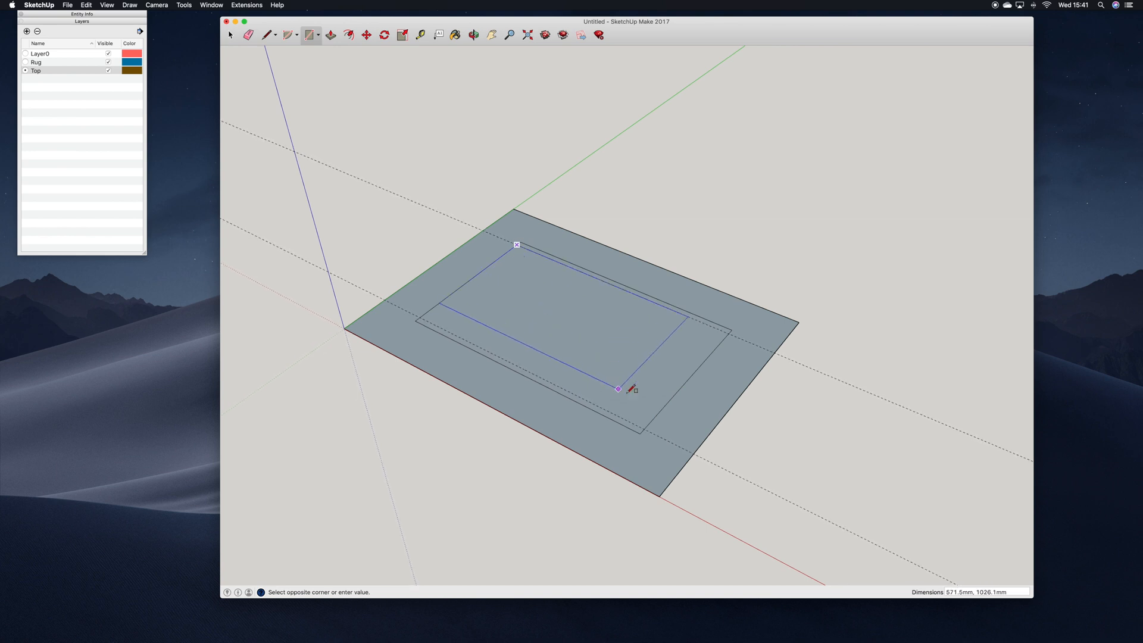
click(645, 427)
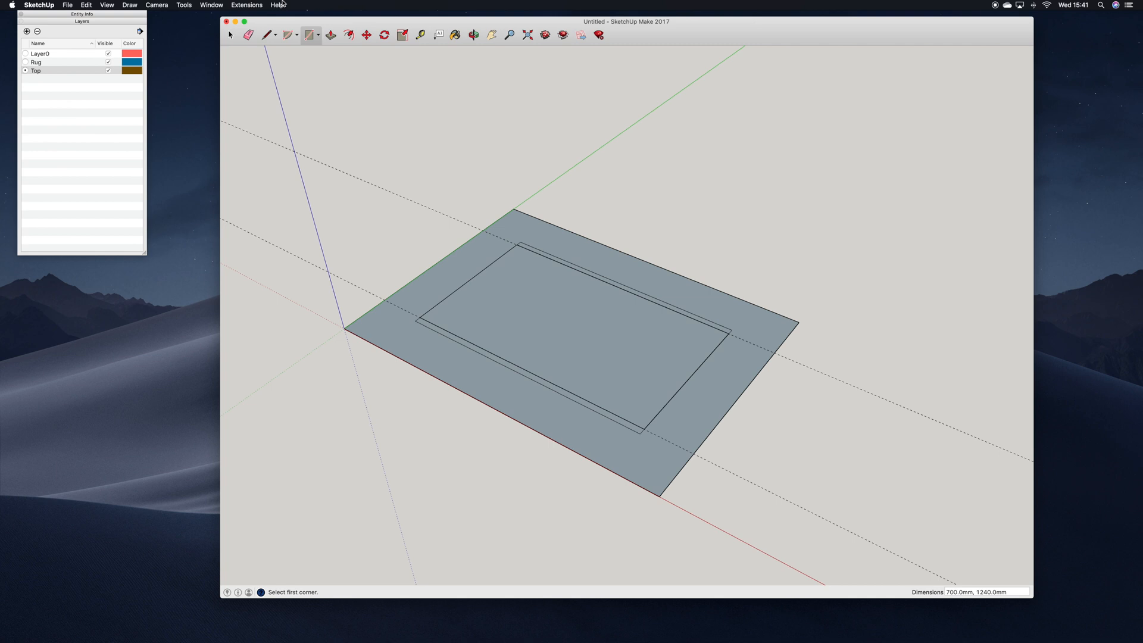
- Make the 1240 by 700 mm rectangle's face and edges into a component named Top
click(230, 36)
click(523, 290)
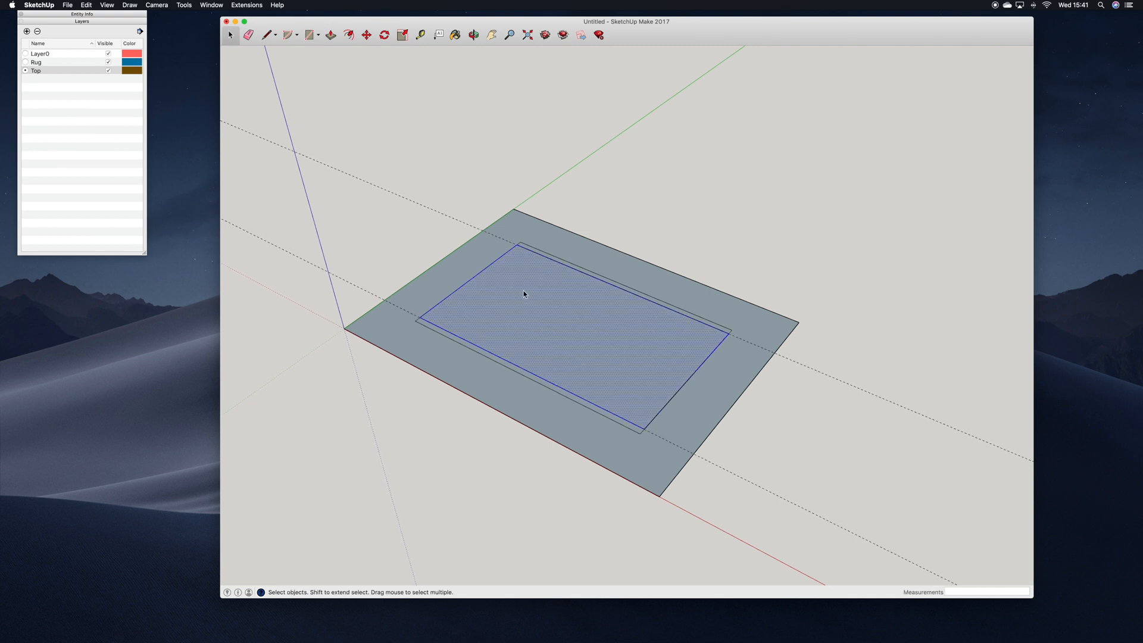
right_click(523, 290)
click(559, 350)
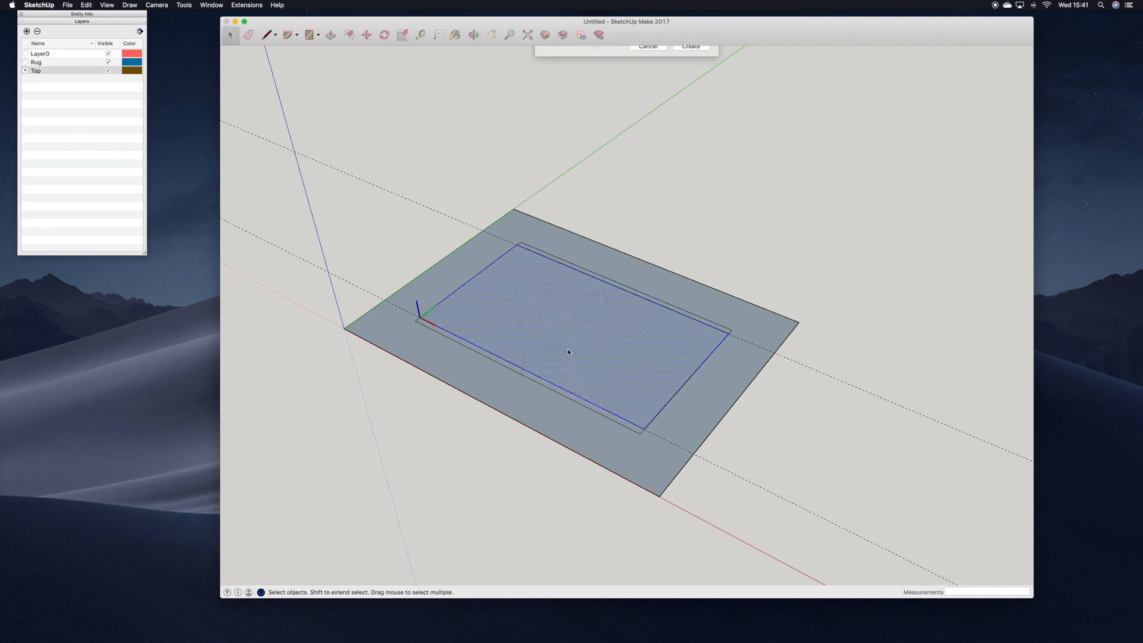
text(Rug)
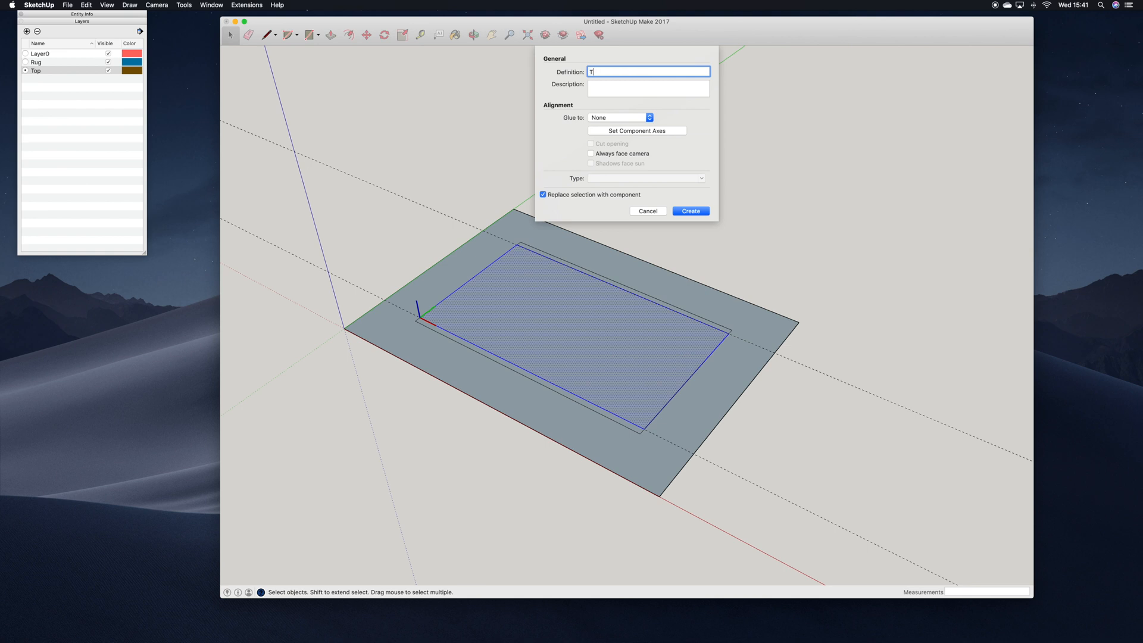
key(Return)
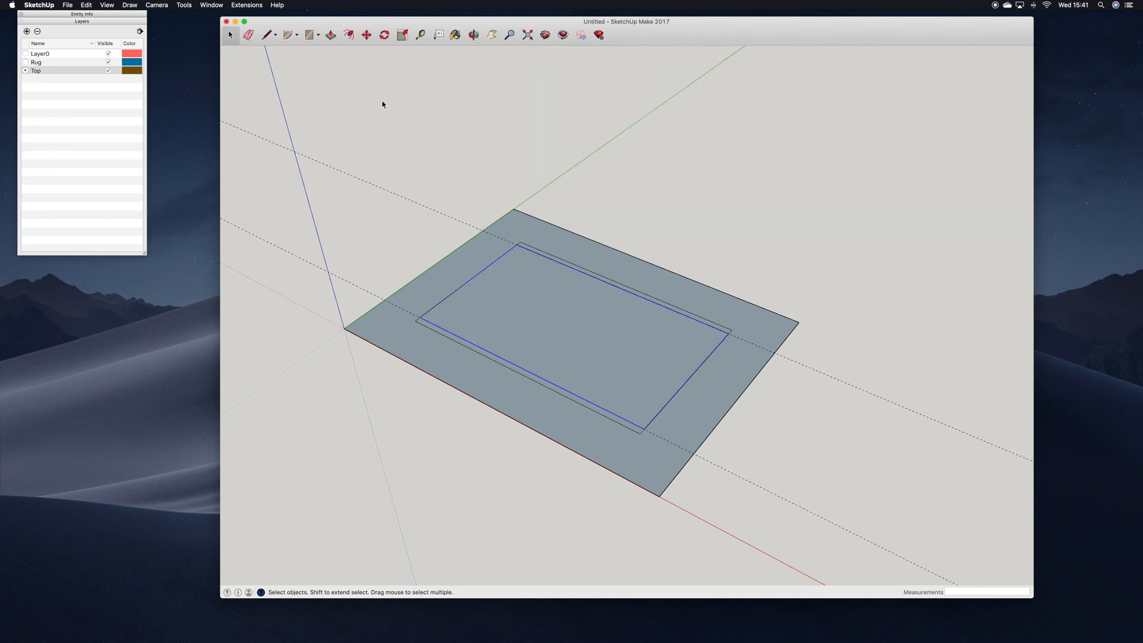
- Hide the Rug layer and delete all the existing guide lines
click(109, 62)
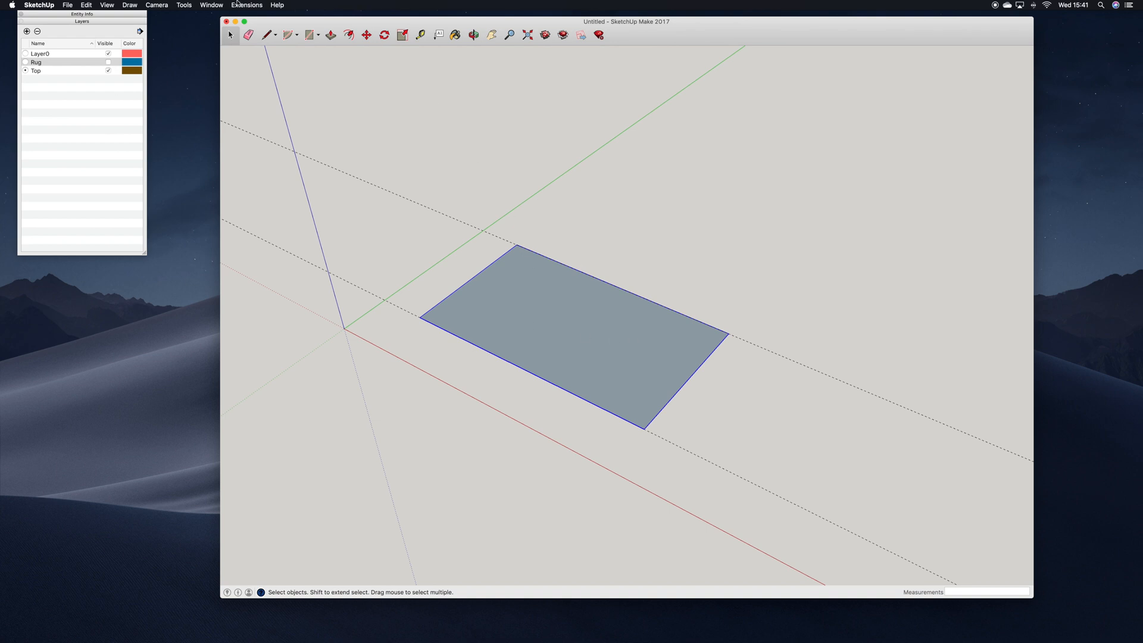
click(86, 4)
click(103, 81)
- Place guide lines 25 mm inside all four edges of the top rectangle
click(420, 34)
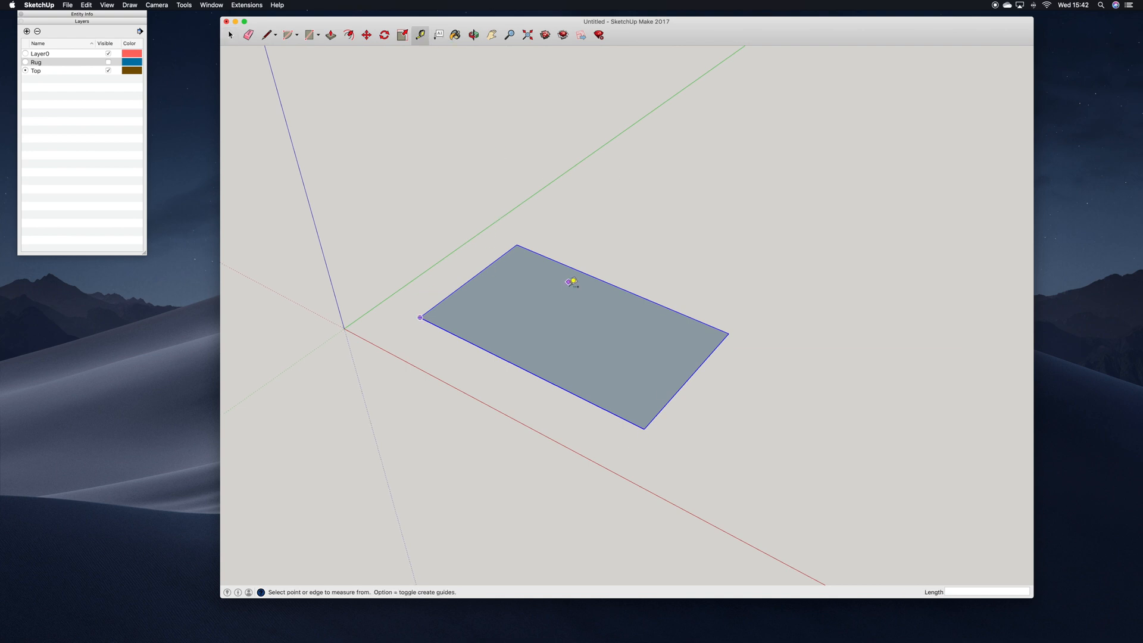
click(471, 279)
text(25)
key(Return)
click(698, 367)
text(25)
key(Return)
click(546, 379)
text(25)
key(Return)
click(613, 287)
text(25)
key(Return)
- Add a layer named Legs and make it the active layer
click(26, 31)
text(Legs)
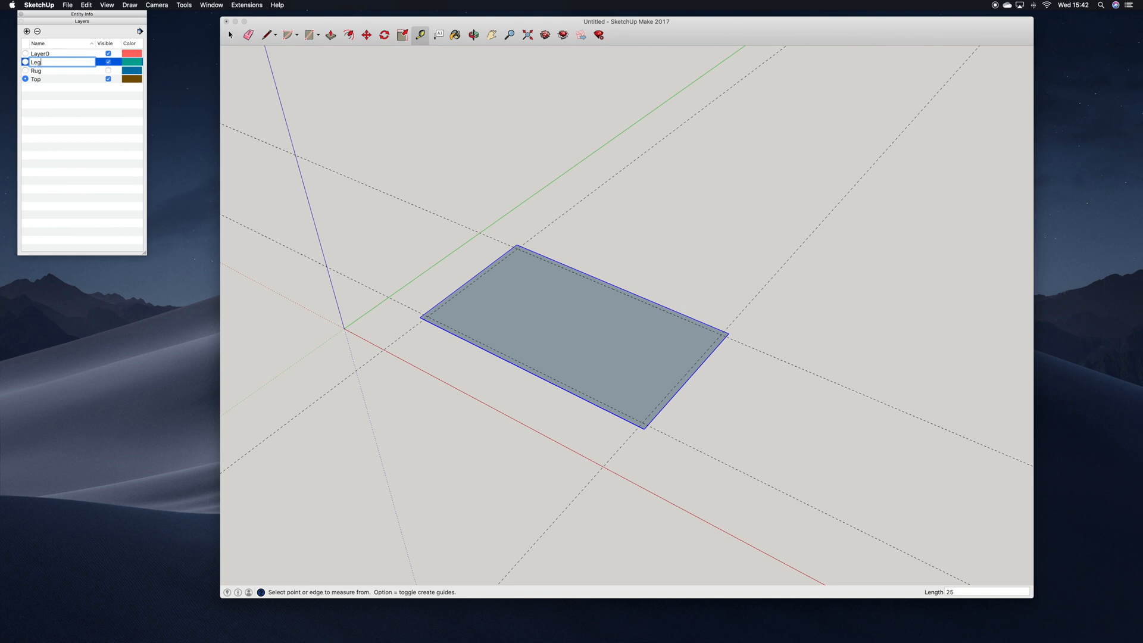
key(Return)
click(25, 62)
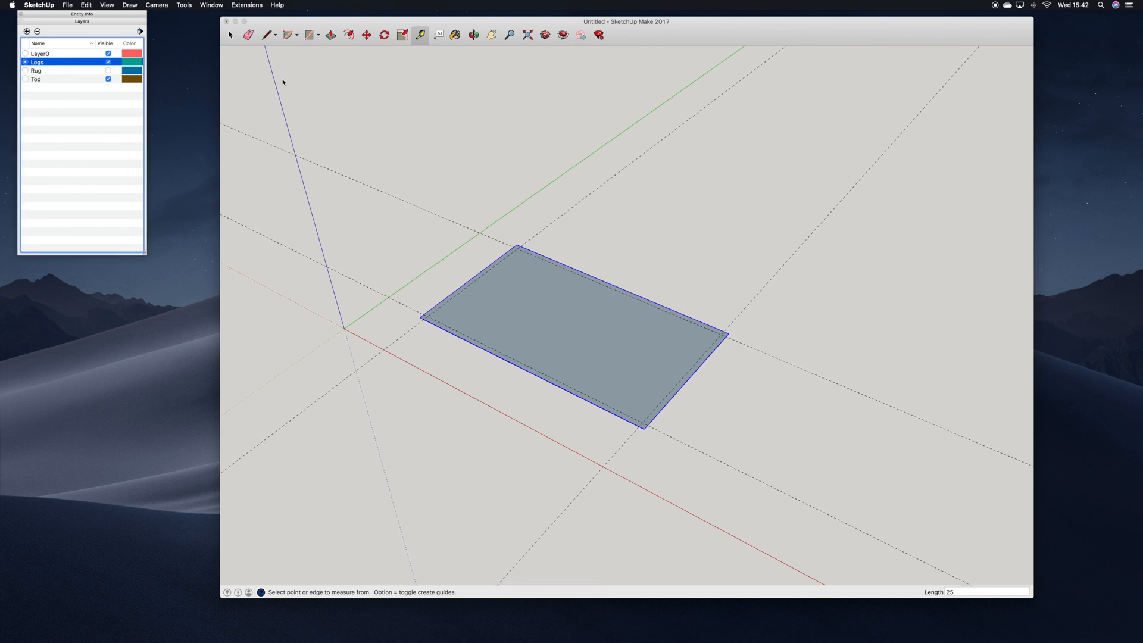
- Draw an 80 by 80 mm square from the guide intersection at the top's corner nearest the origin and pull it up 470 mm
click(309, 34)
click(430, 316)
text(80,80)
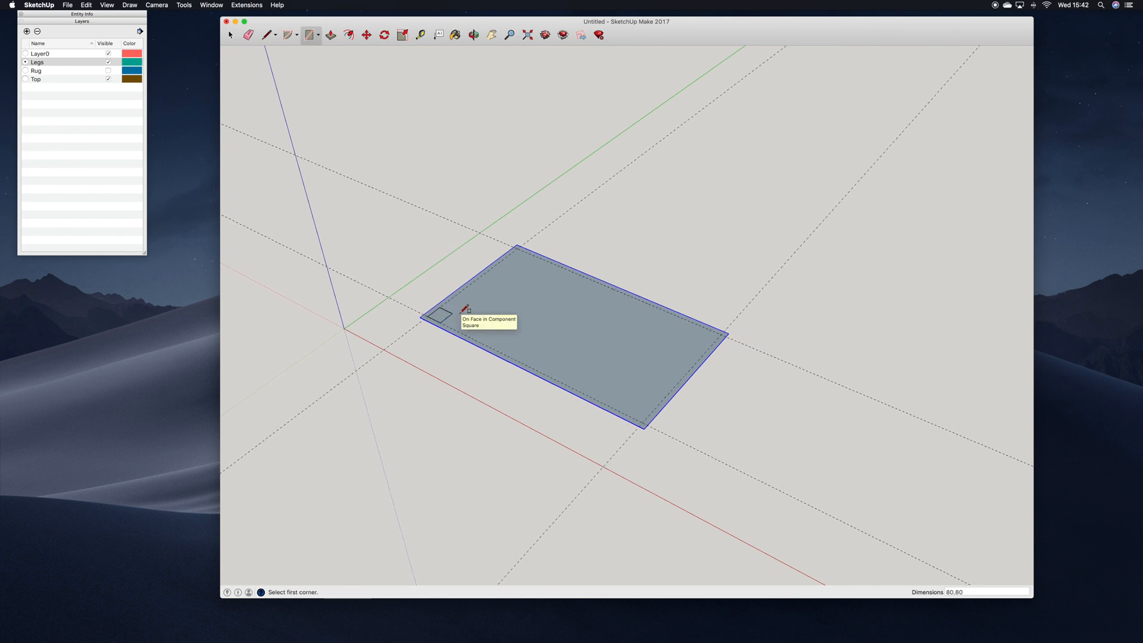
key(Return)
click(331, 35)
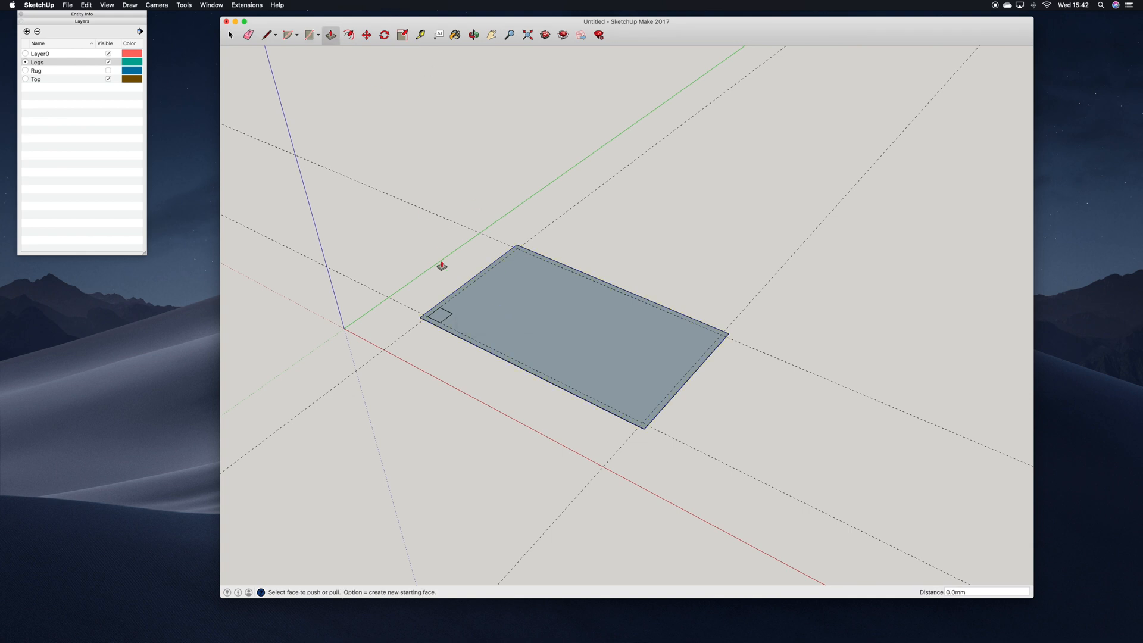
click(441, 316)
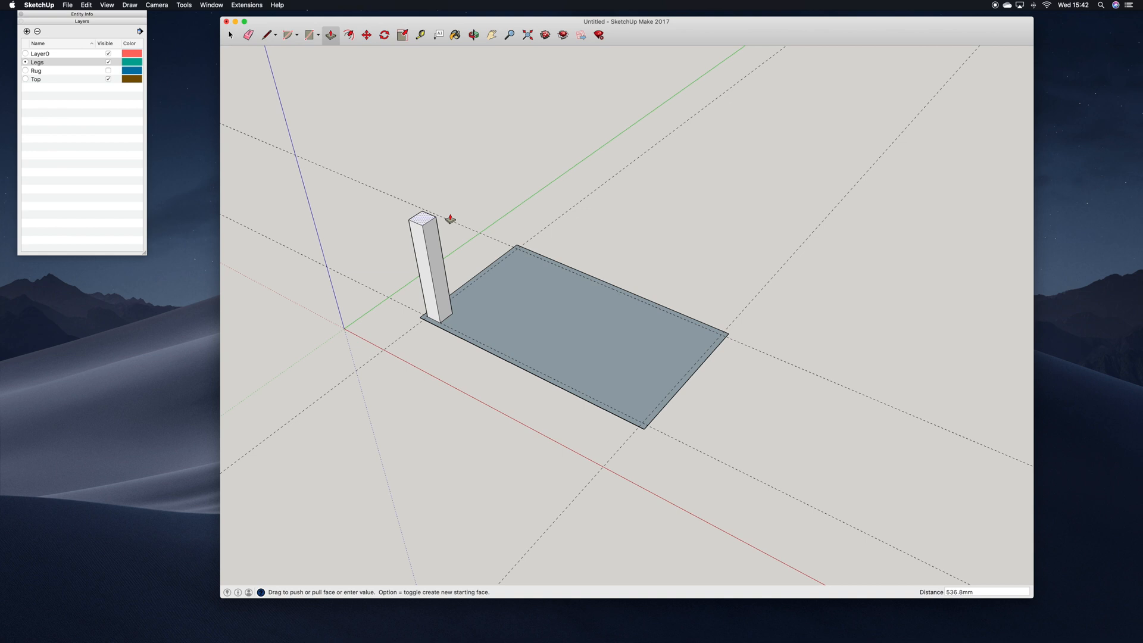
text(470)
key(Return)
- Make the whole 470 mm high post into a component named Leg
click(231, 35)
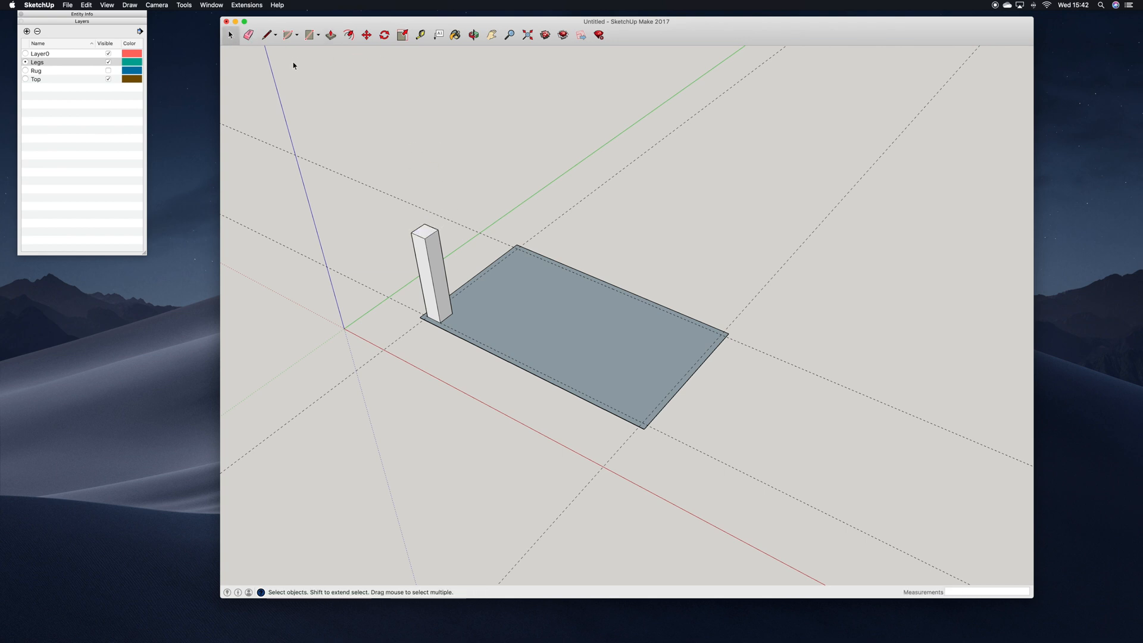
triple_click(436, 279)
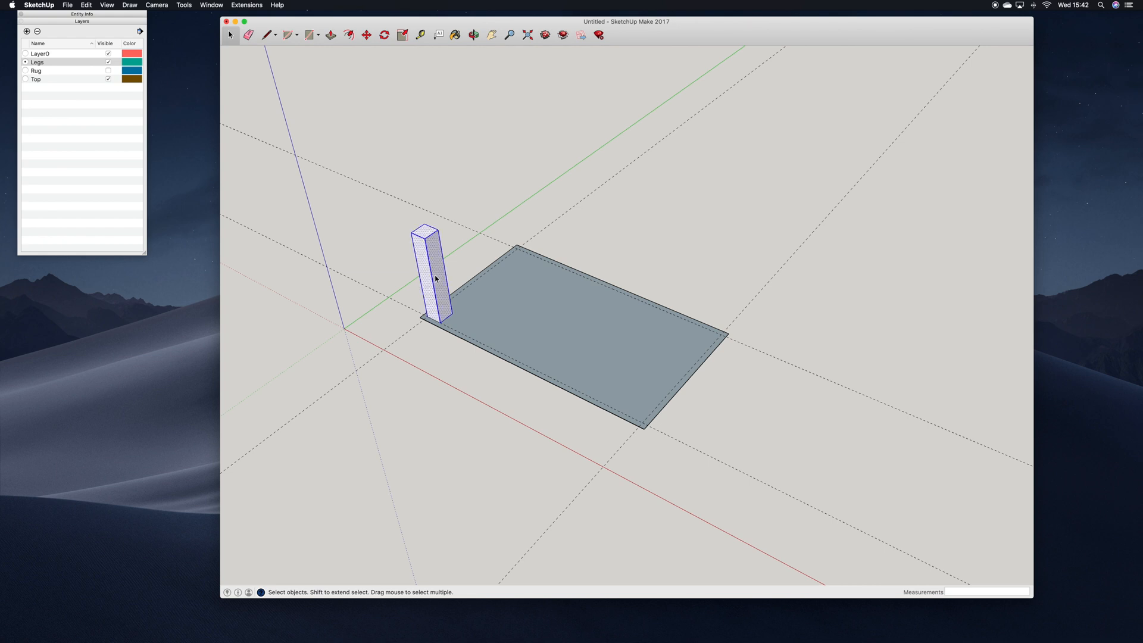
right_click(436, 279)
click(471, 335)
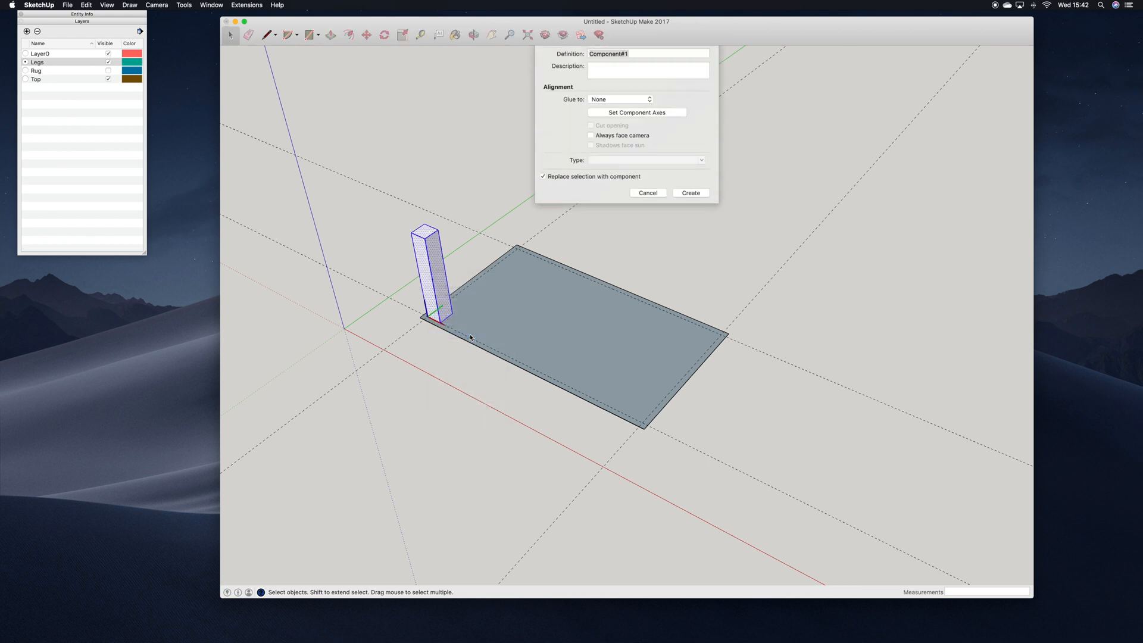
text(Leg)
key(Return)
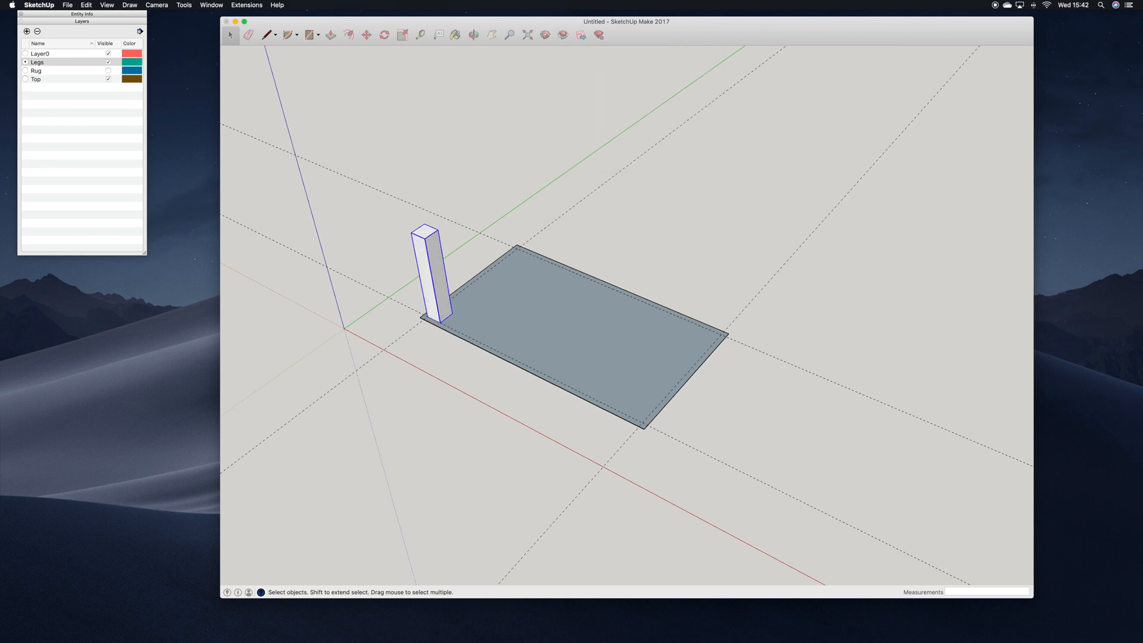
- Copy the leg along the near long edge to the guide intersection at the other corner
click(366, 35)
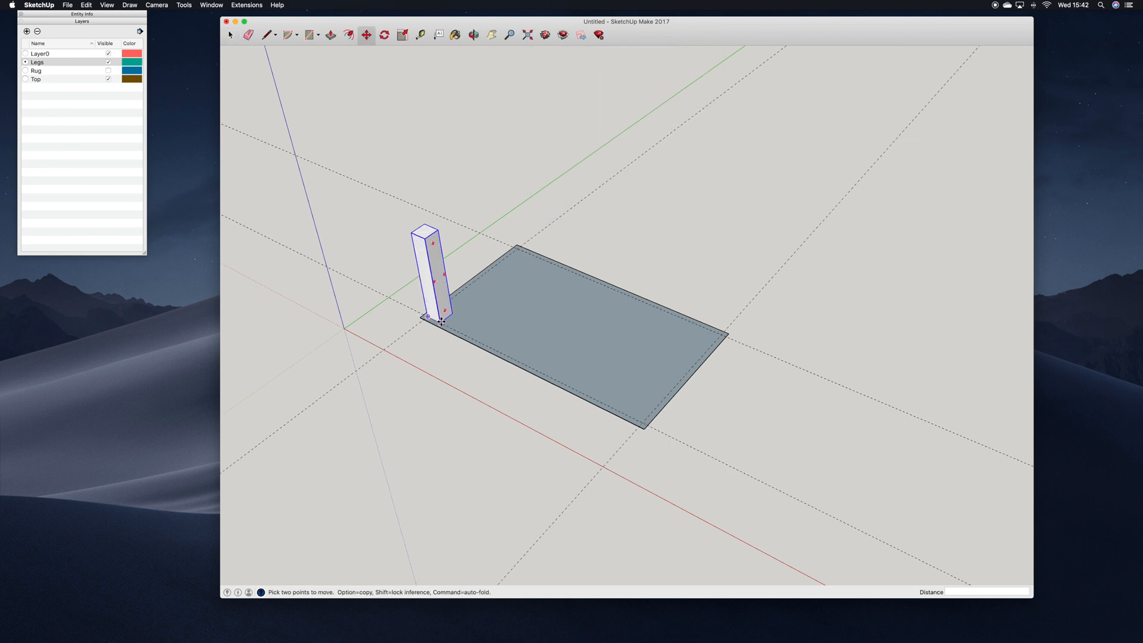
click(441, 321)
key(alt)
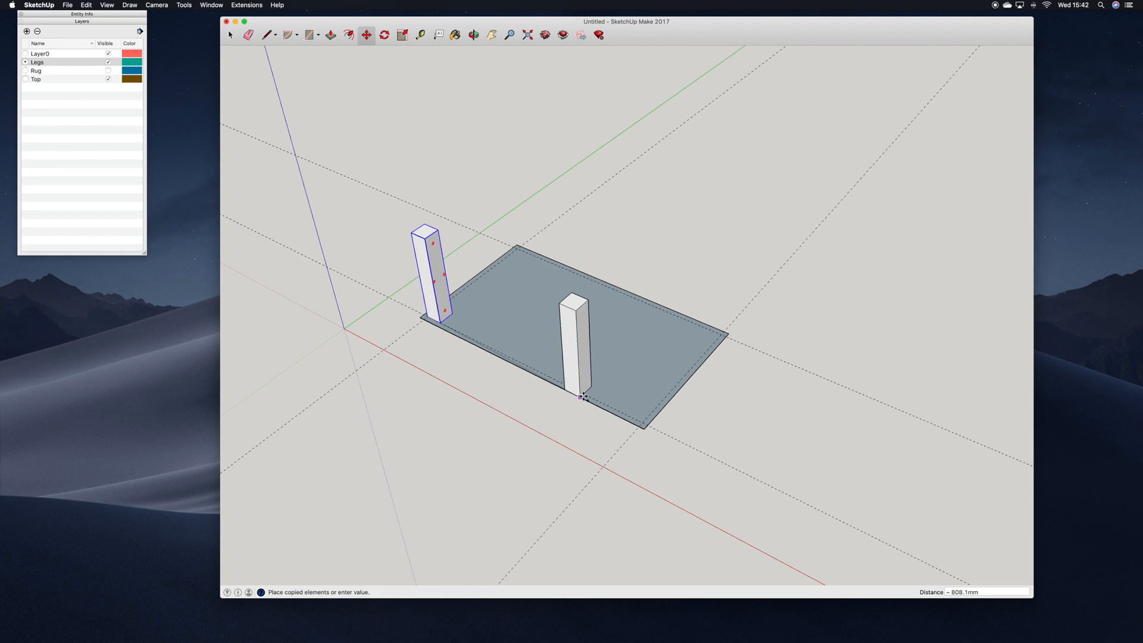
click(642, 425)
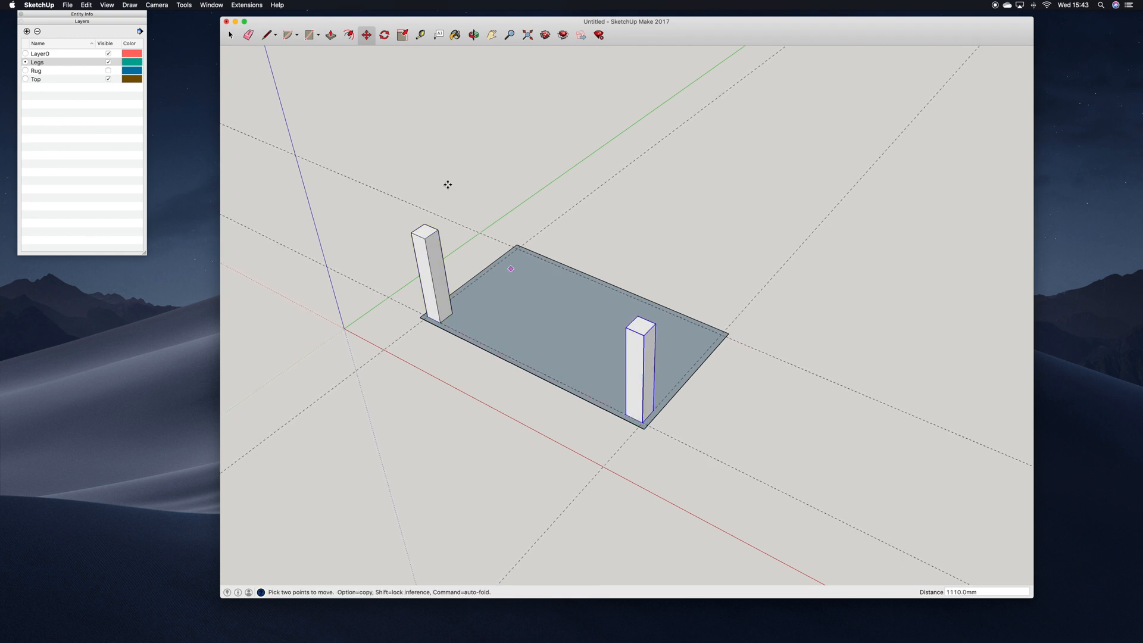
- Copy both legs across the top to the guide intersections along the opposite long edge
click(231, 35)
click(424, 264)
shift+click(648, 381)
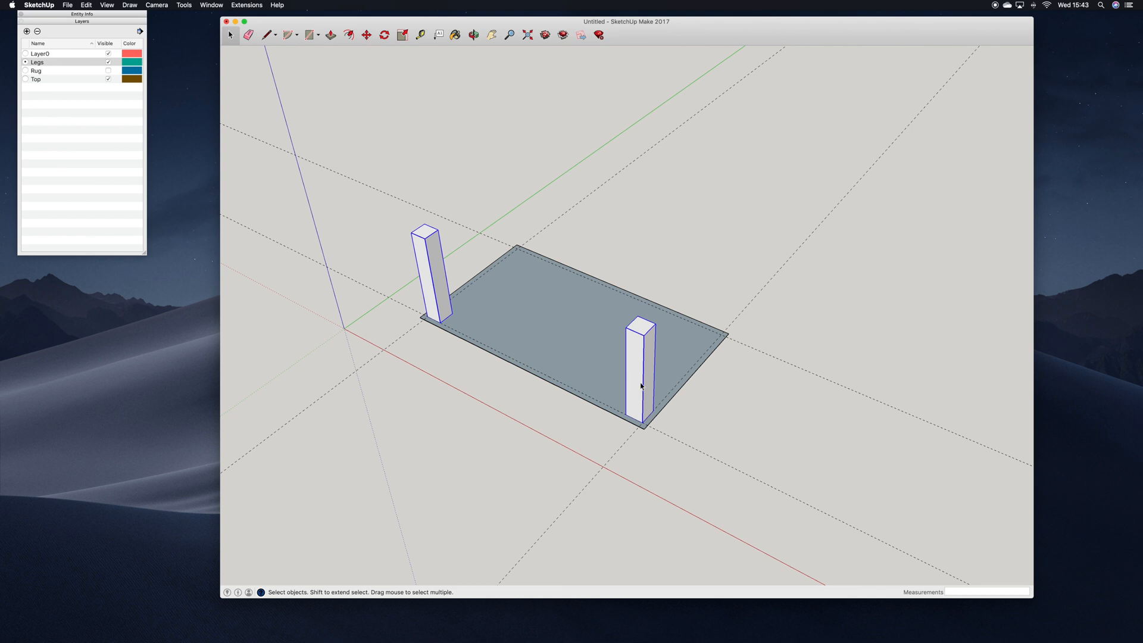
click(366, 35)
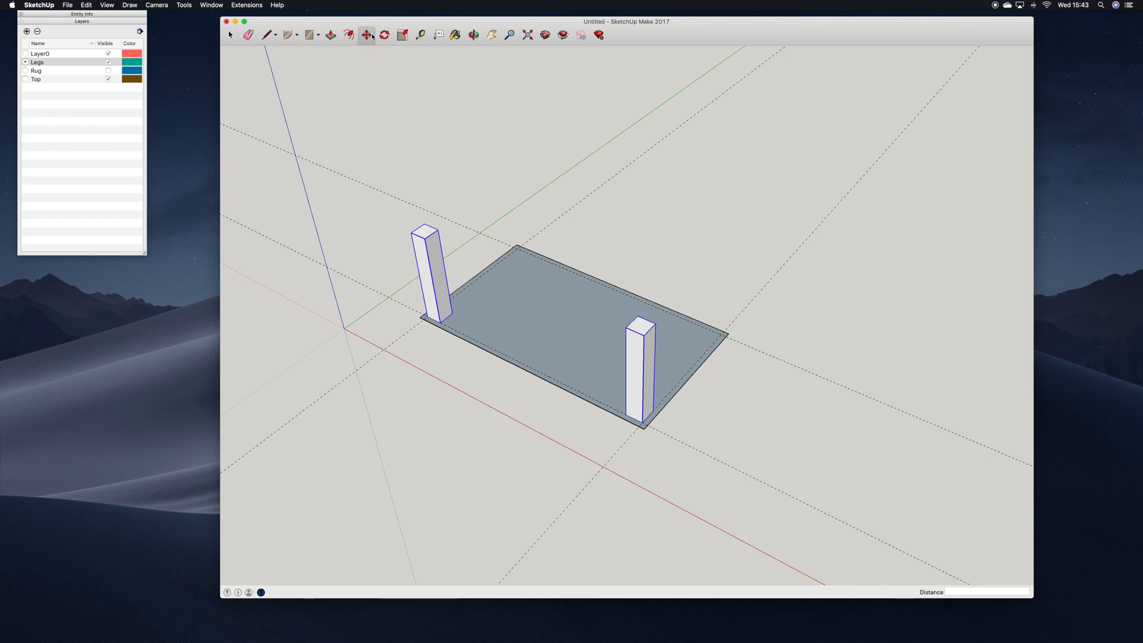
click(652, 408)
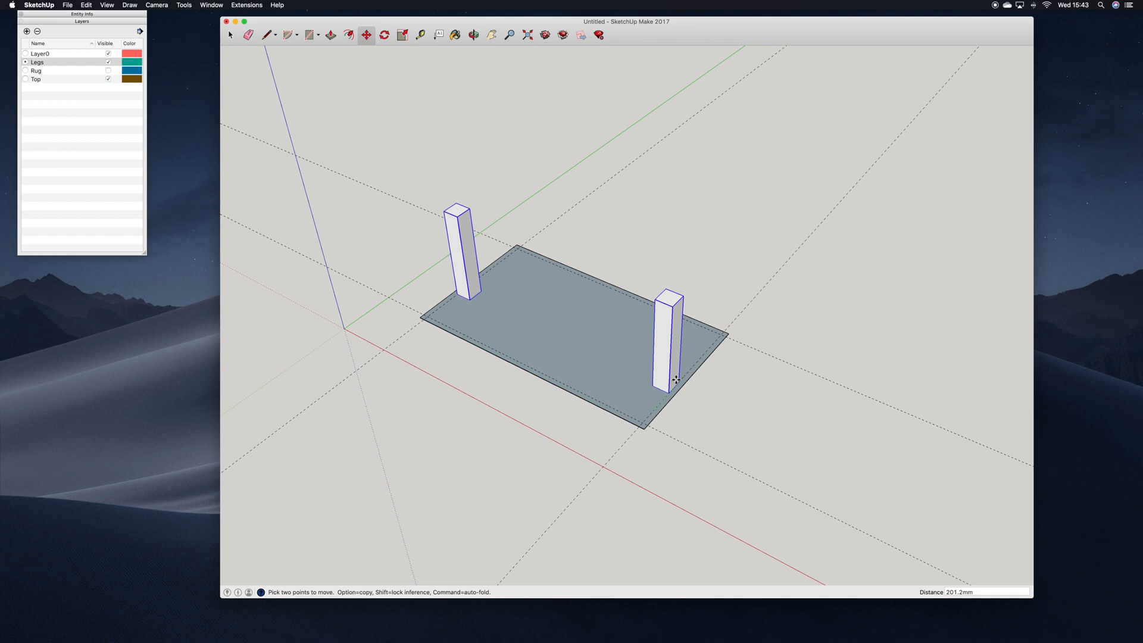
key(alt)
click(717, 337)
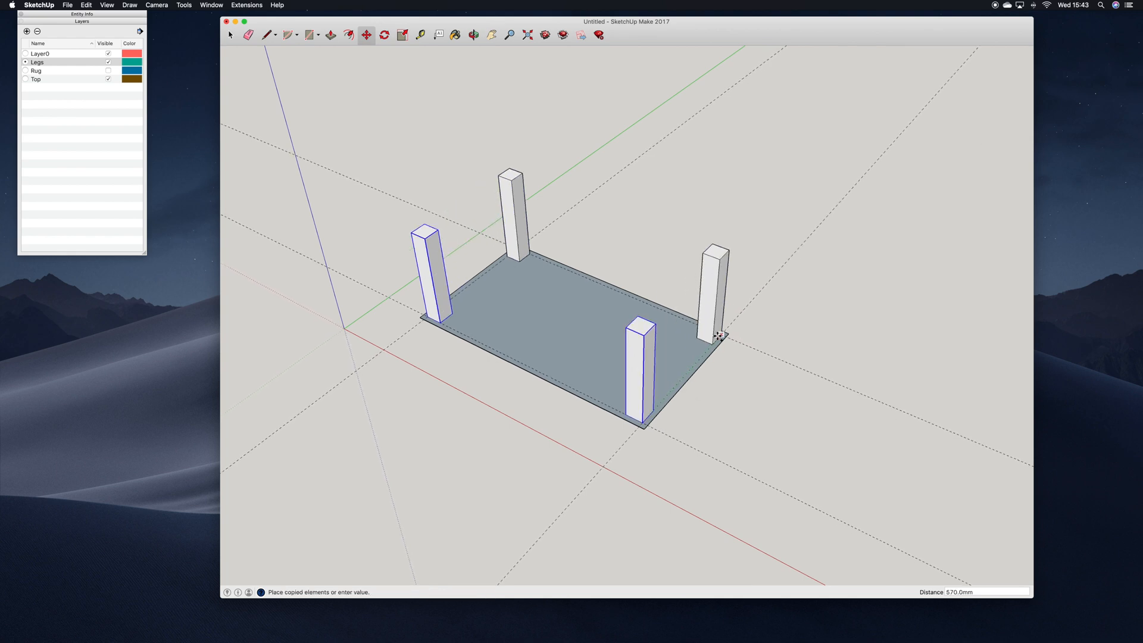
- Delete all guide lines around the four legs
click(235, 41)
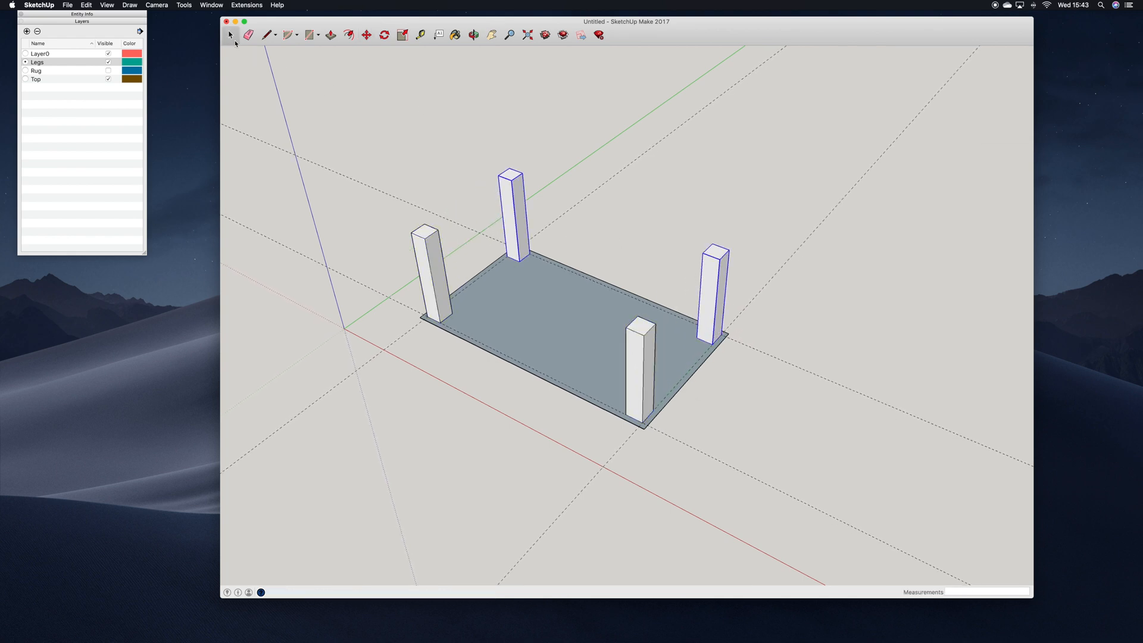
click(86, 5)
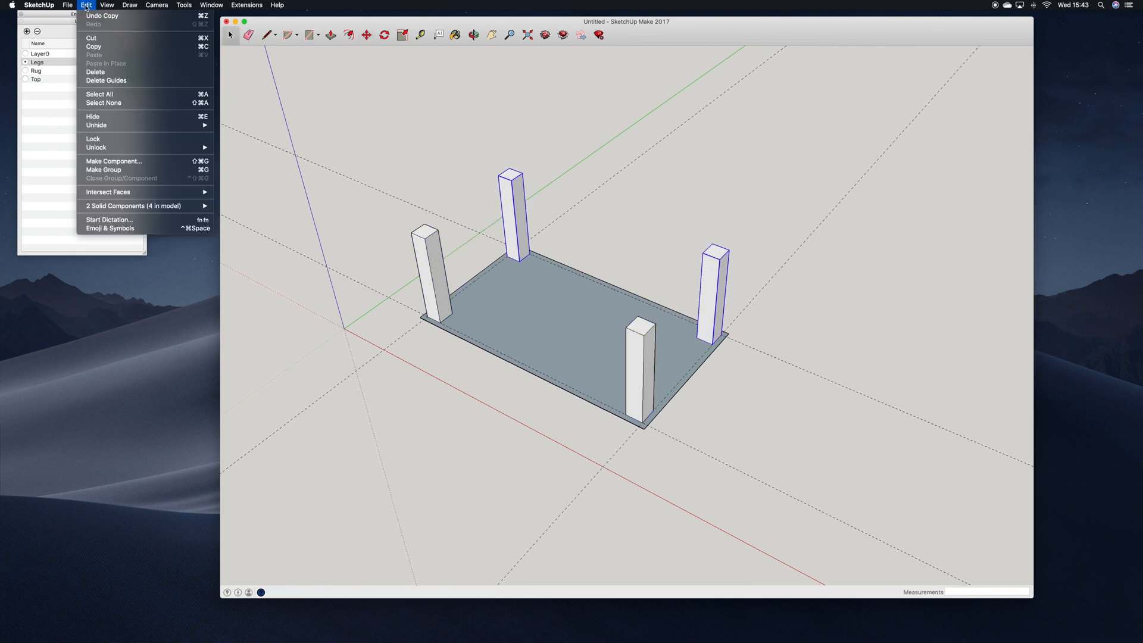
click(107, 80)
- Add a layer named Draw, restore the legs layer's name to Legs, and make Draw the active layer
click(474, 36)
drag(449, 159, 524, 141)
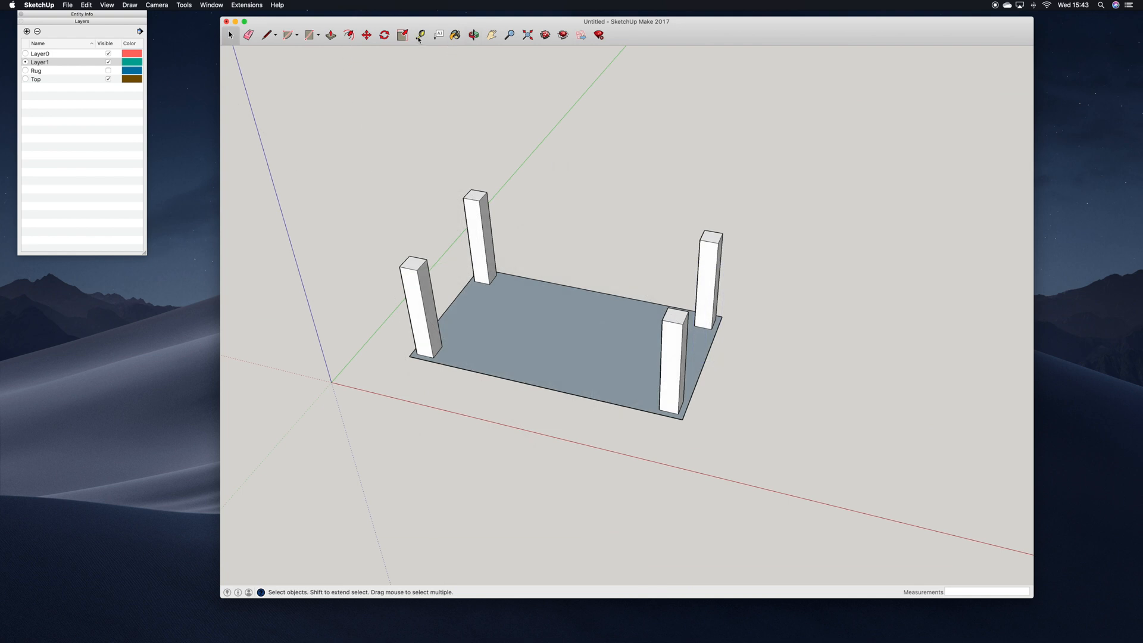
click(420, 35)
click(417, 270)
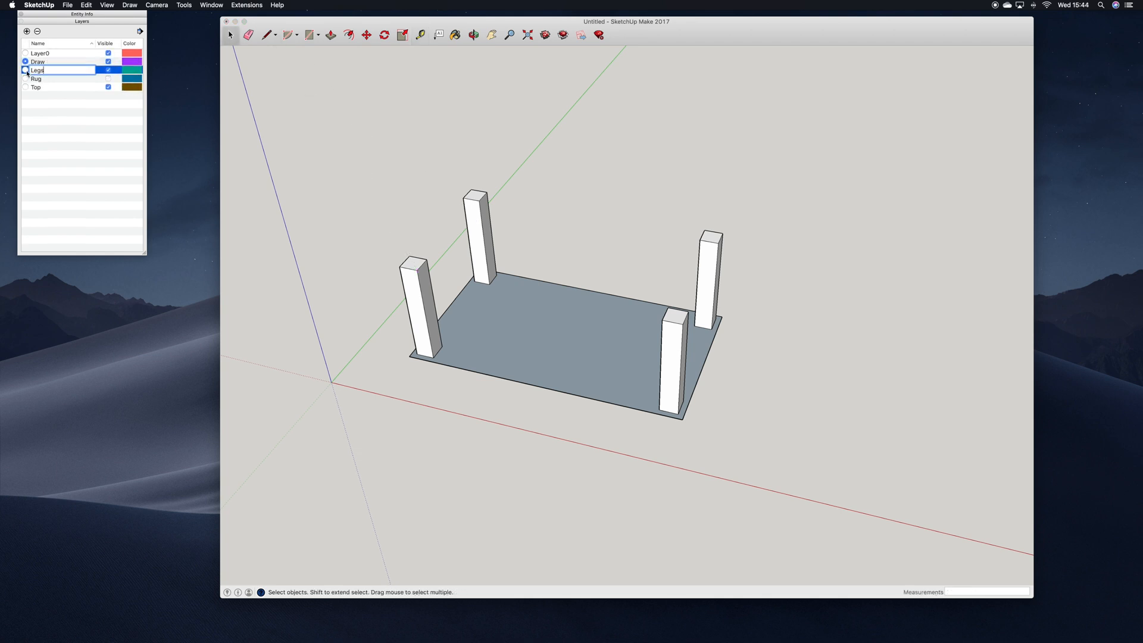
click(26, 71)
click(26, 62)
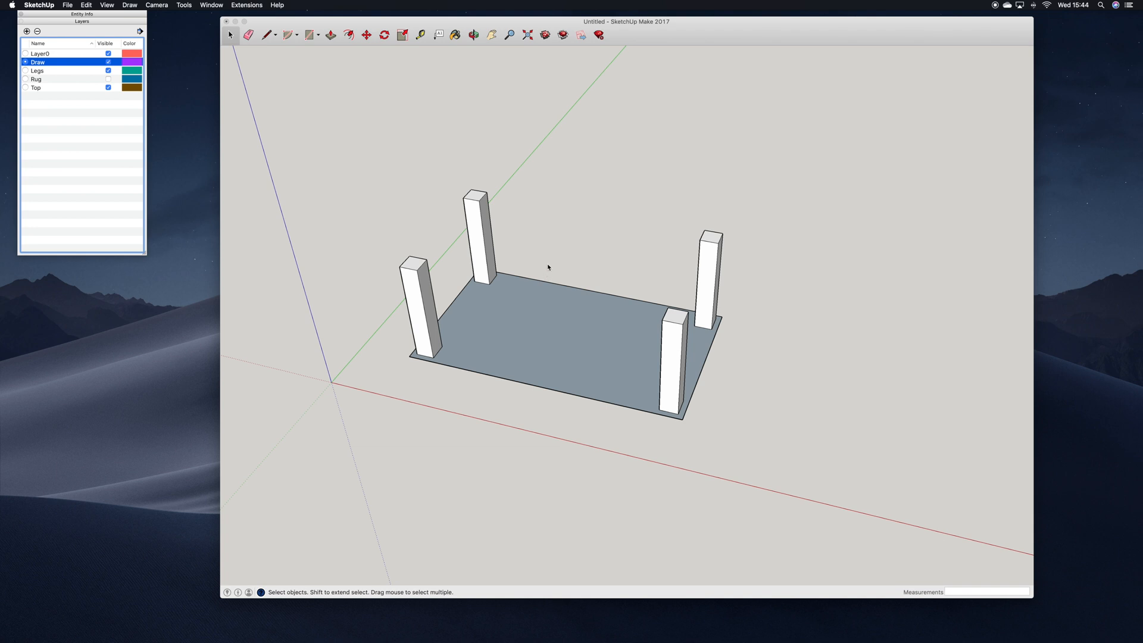
- Draw a 150 by 18 mm rectangle on the first leg's inner face from its upper front corner and extrude it 515 mm towards the opposite leg
click(310, 35)
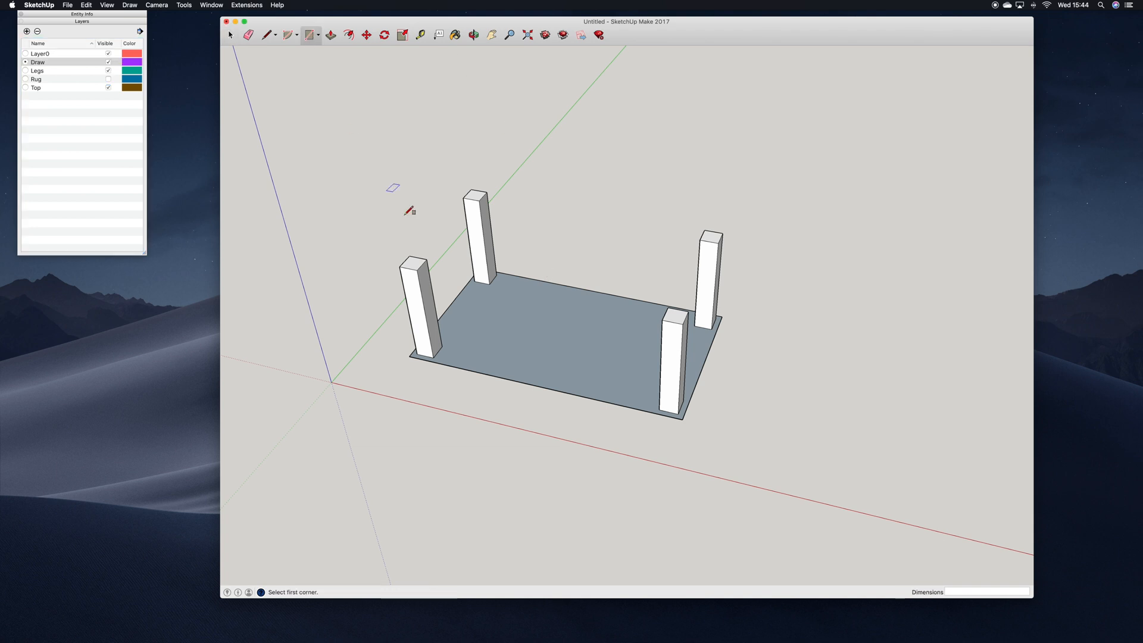
click(417, 270)
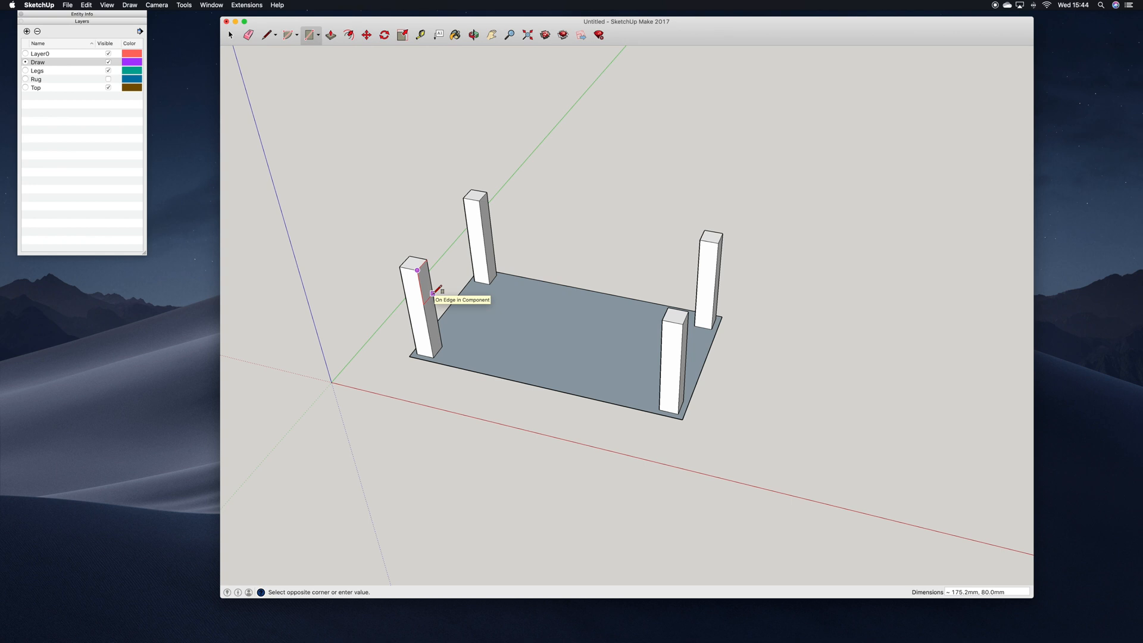
text(150,1)
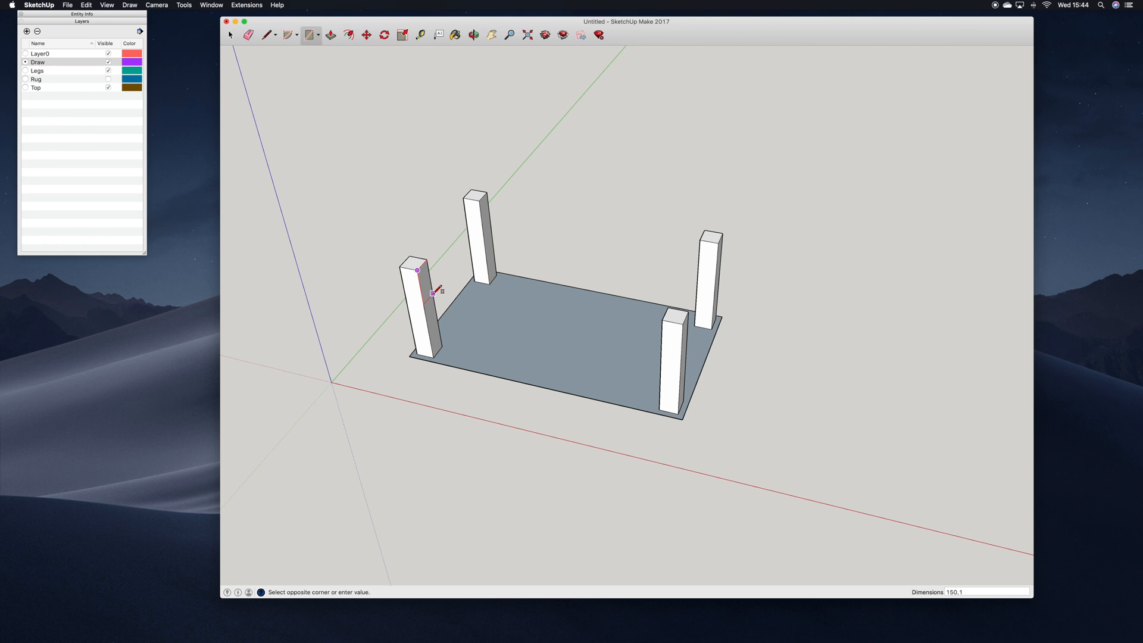
text(8)
key(Return)
click(332, 35)
click(421, 290)
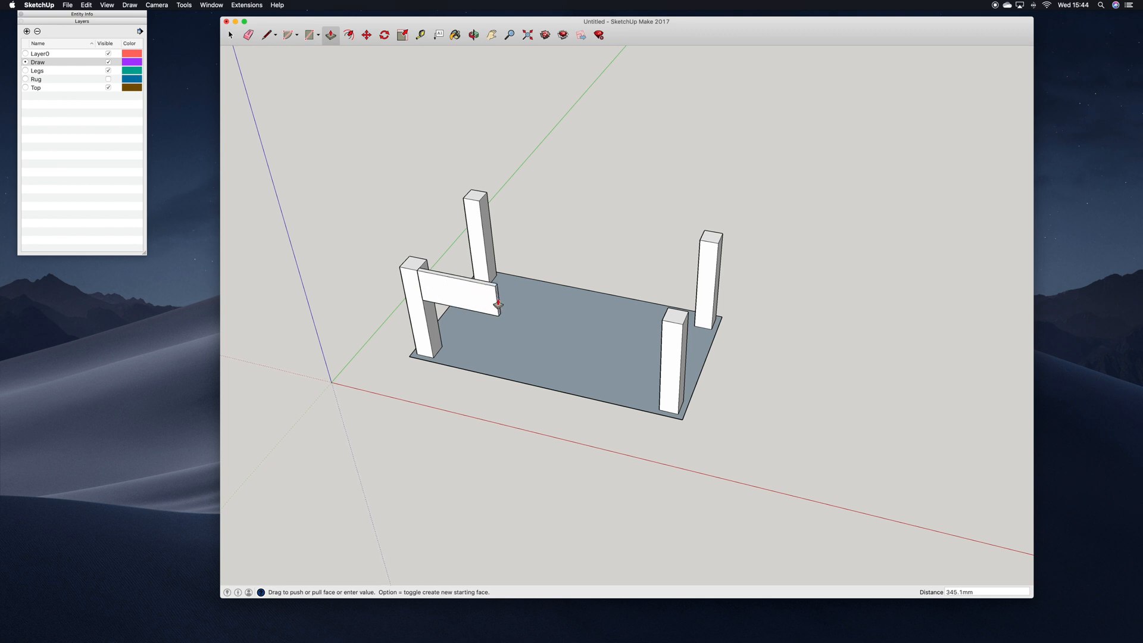
text(515)
key(Return)
- Make the whole 515 mm long panel into a component named Draw
click(230, 35)
click(469, 299)
right_click(470, 298)
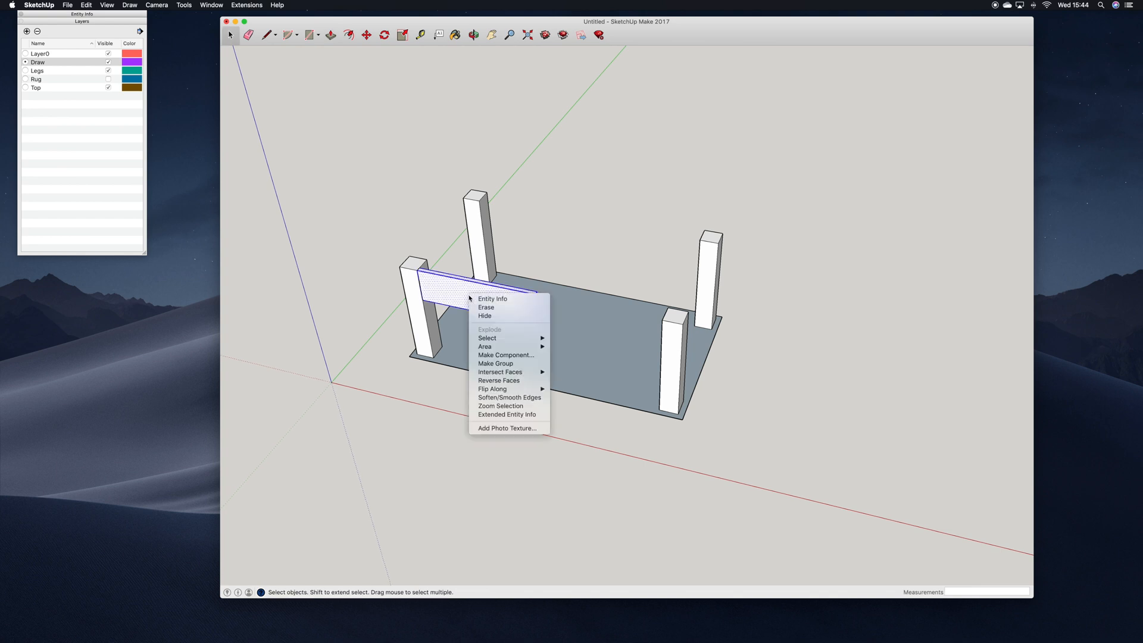
click(499, 352)
text(craw)
key(Return)
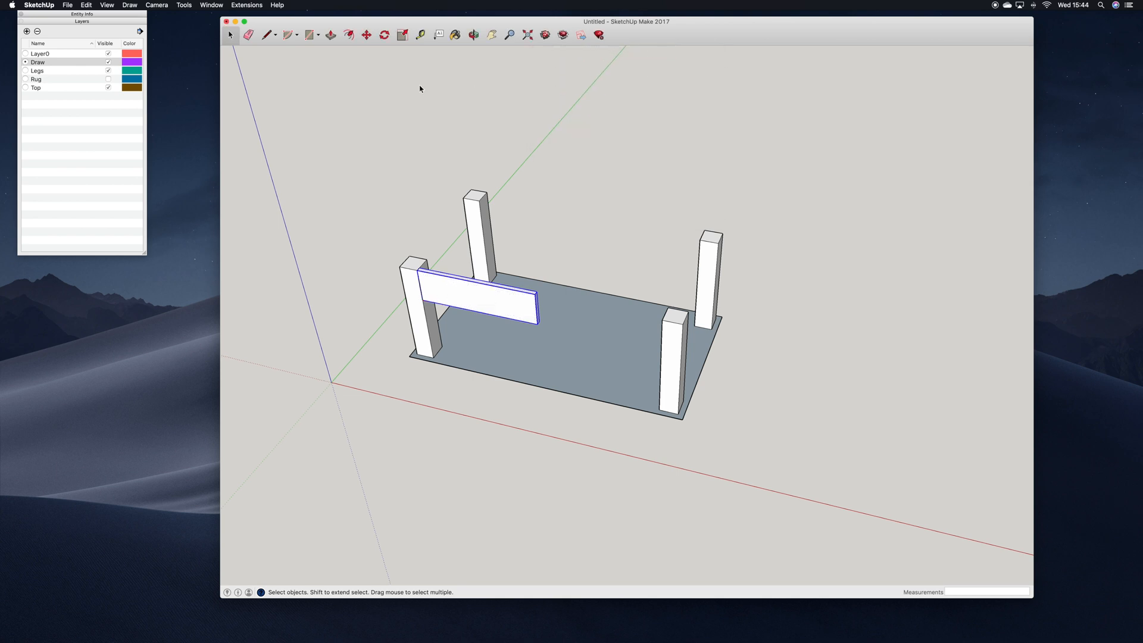
- Copy the panel end to end so the copy fills the remaining gap to the other front leg
click(364, 36)
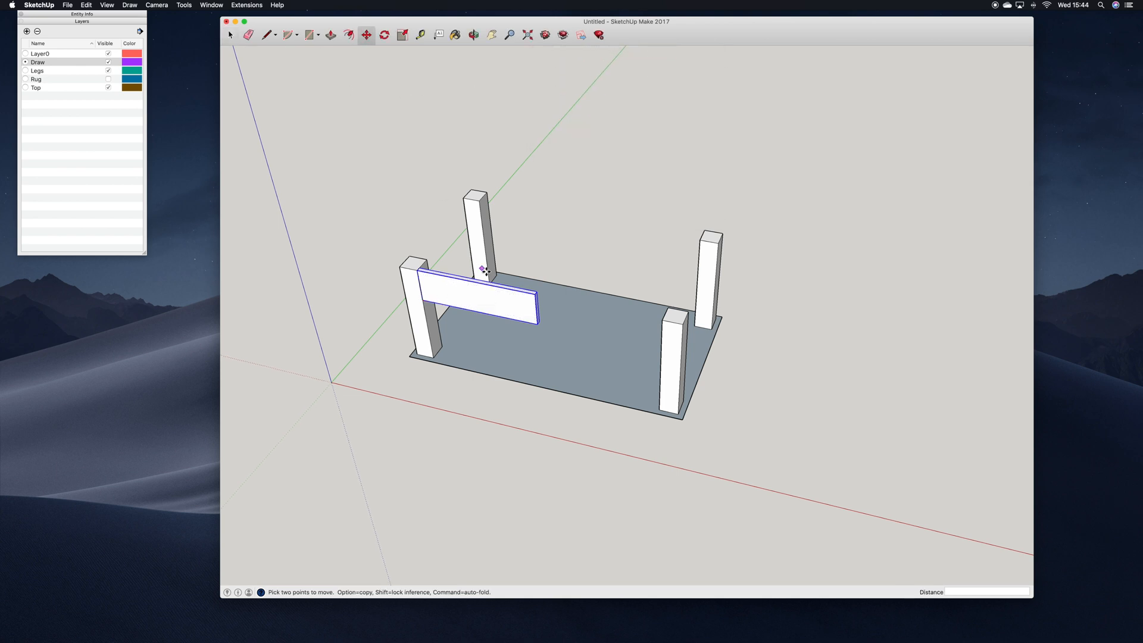
click(423, 301)
key(alt)
click(540, 323)
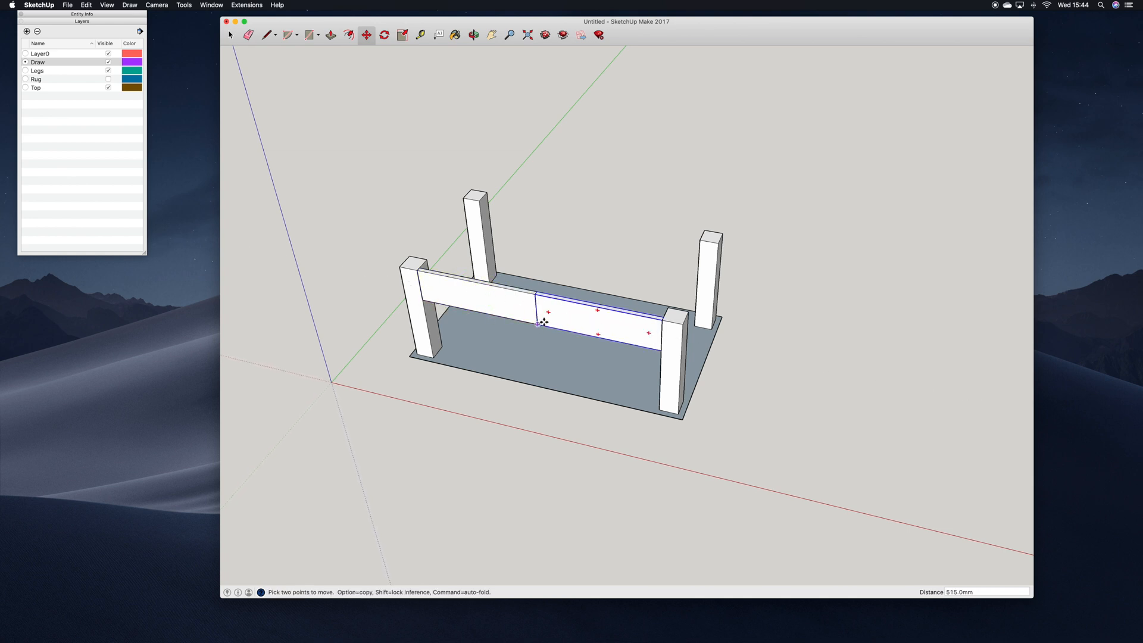
- Copy both drawer fronts together along the green axis to the same position between the legs on the opposite long side
click(475, 36)
drag(600, 268, 350, 233)
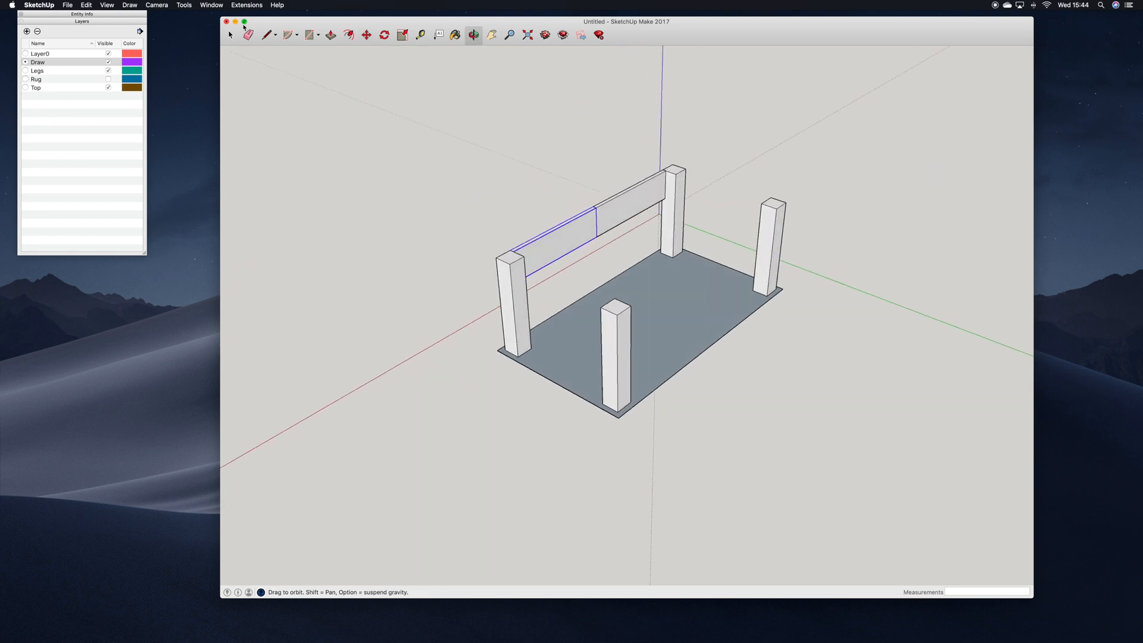
key(space)
click(612, 219)
shift+click(588, 230)
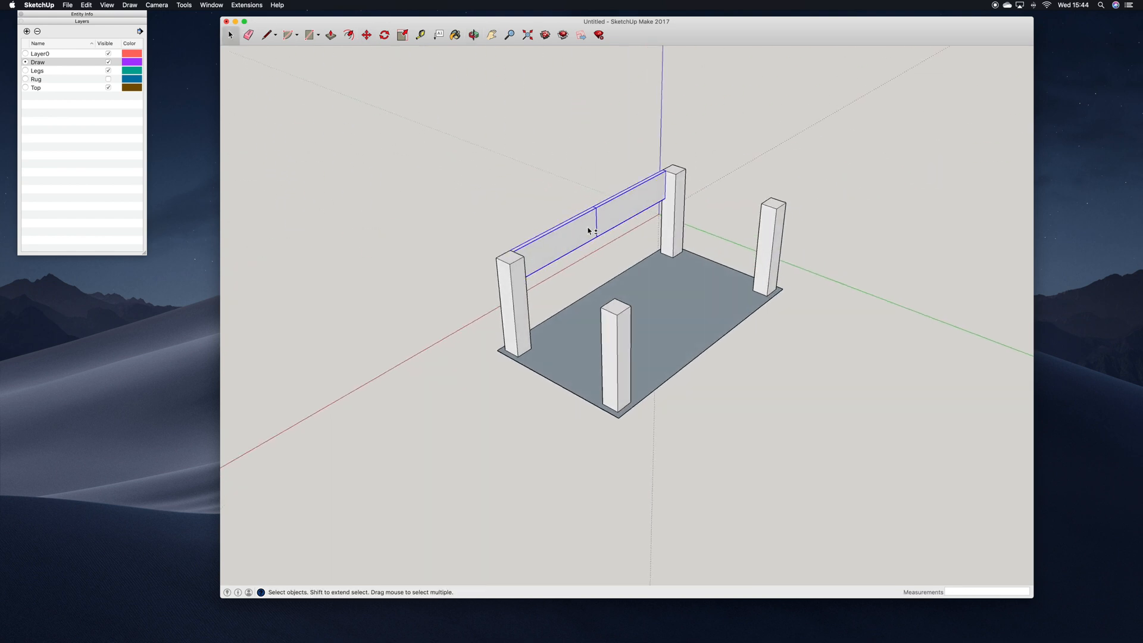
key(m)
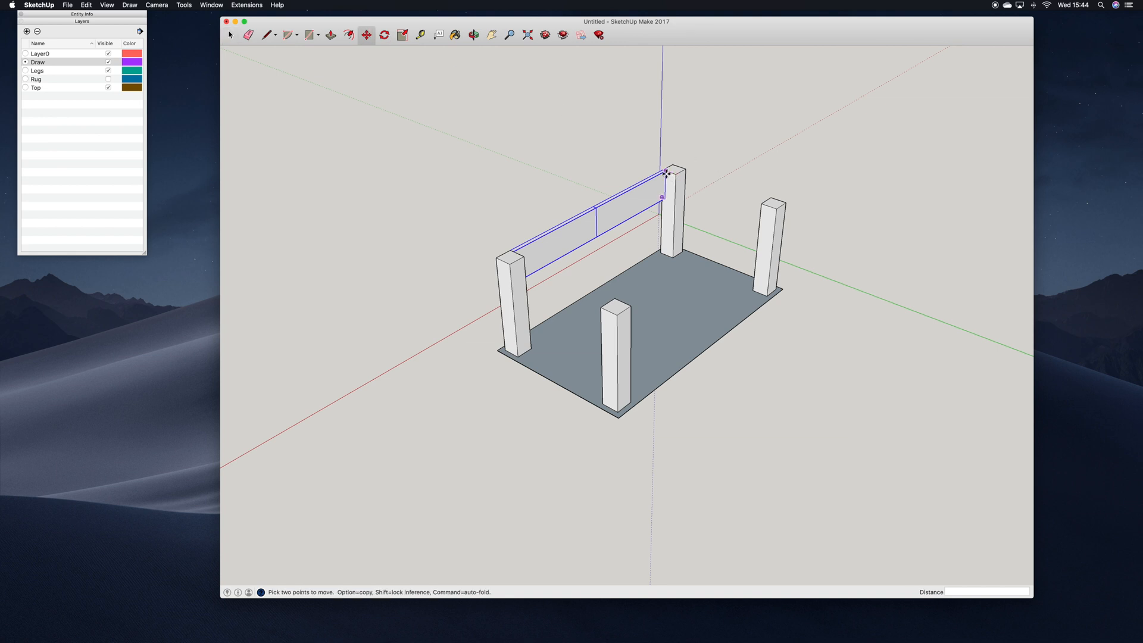
click(665, 173)
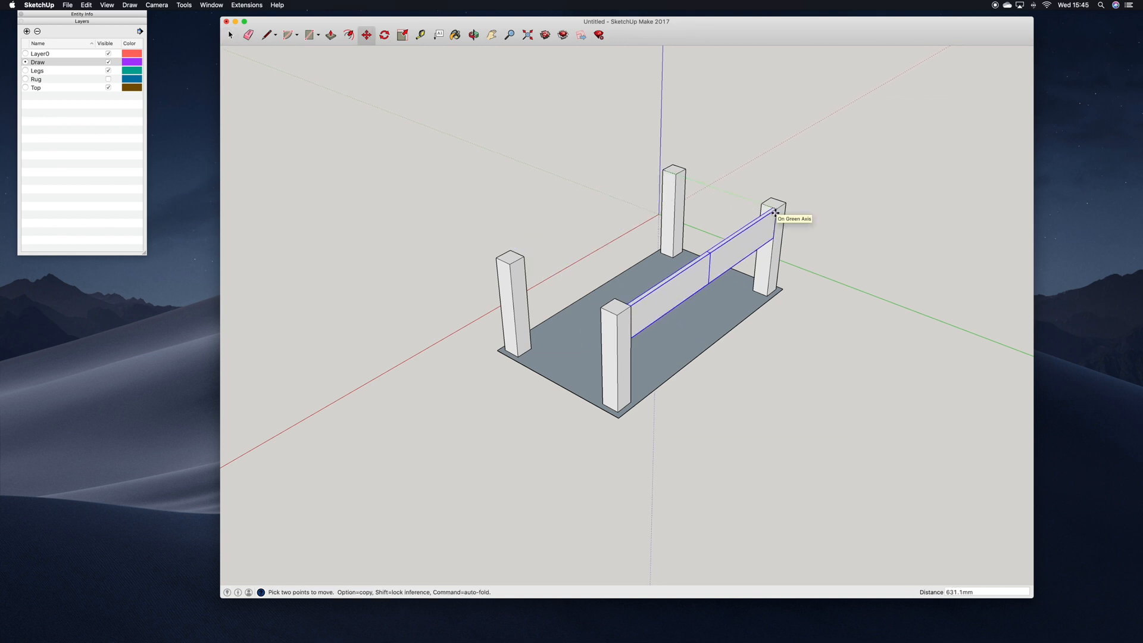
key(alt)
click(775, 213)
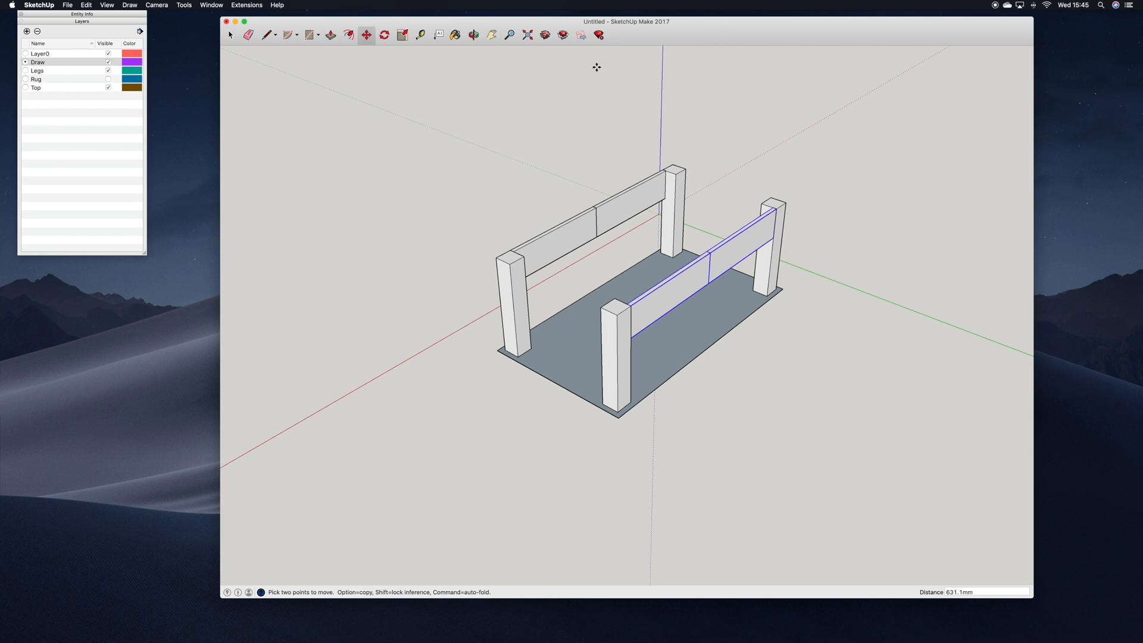
- Flip the drawer front farther from the origin in each row along the red direction
click(473, 34)
drag(535, 148, 687, 158)
click(231, 34)
click(455, 137)
click(643, 231)
shift+click(632, 292)
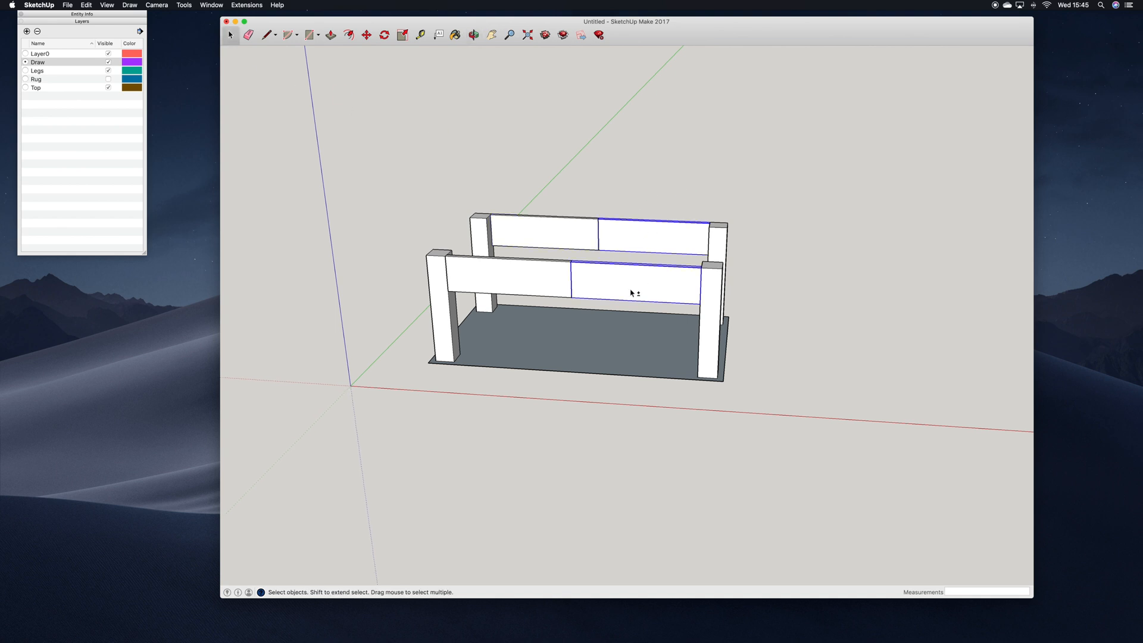
scroll(631, 293, down, 1)
right_click(631, 293)
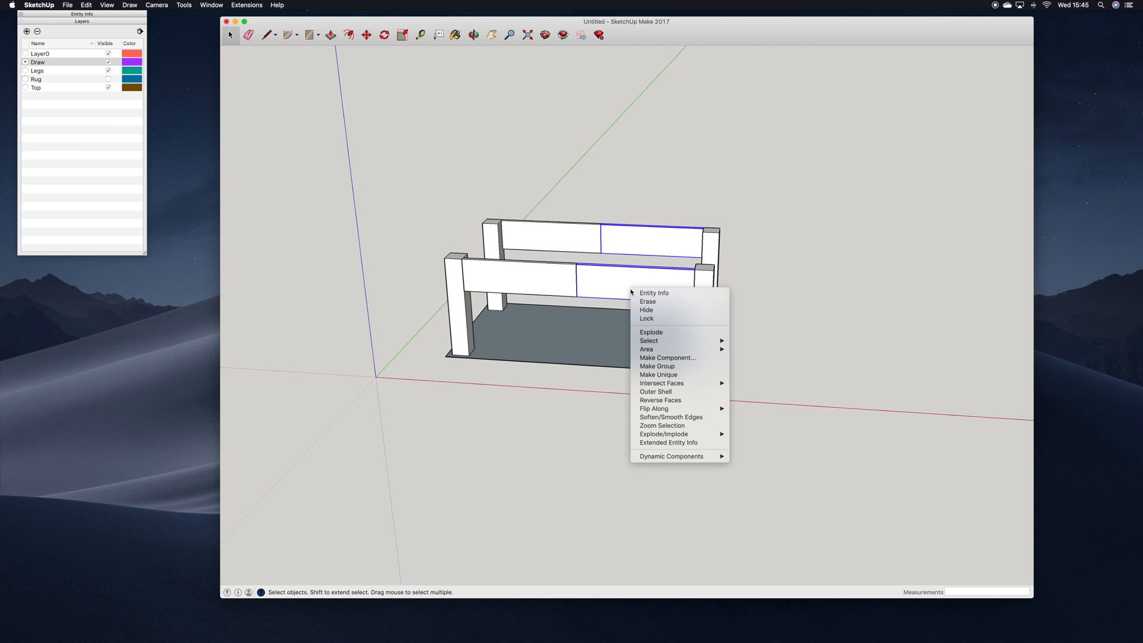
mouse_move(690, 409)
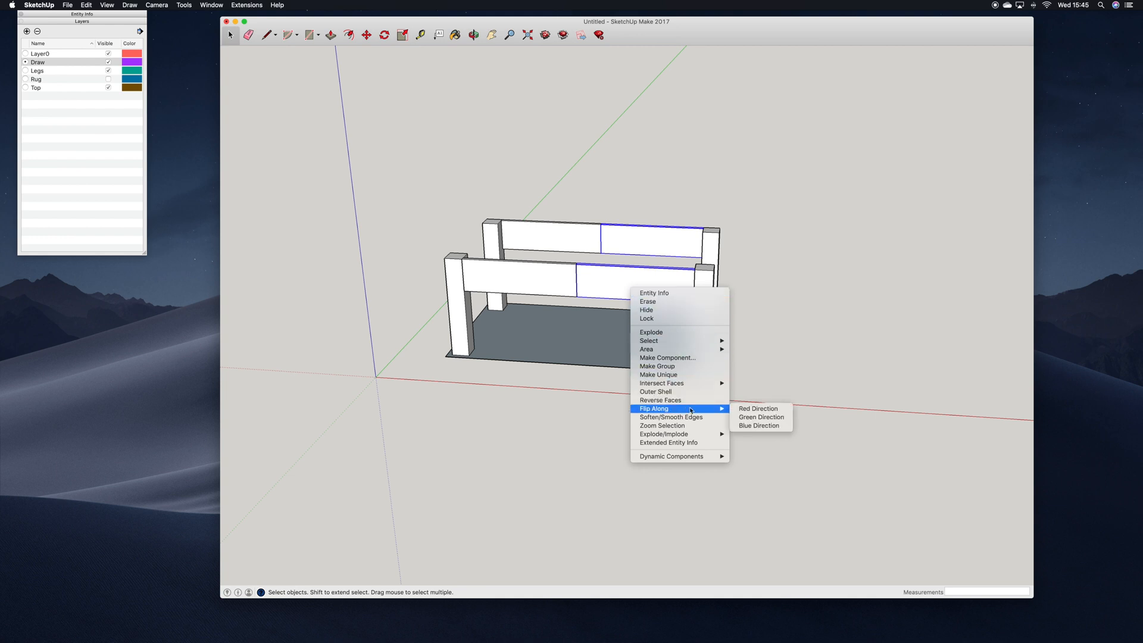
click(758, 408)
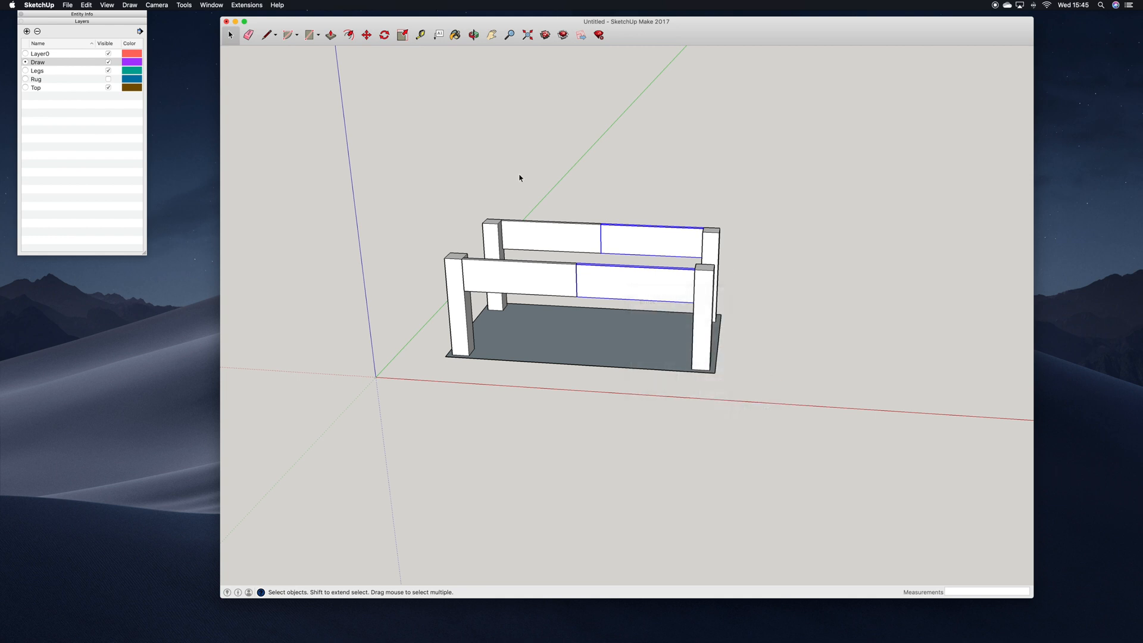
- Hide the Legs layer and push the drawer front component's exposed outer end face in by 1 mm
click(108, 70)
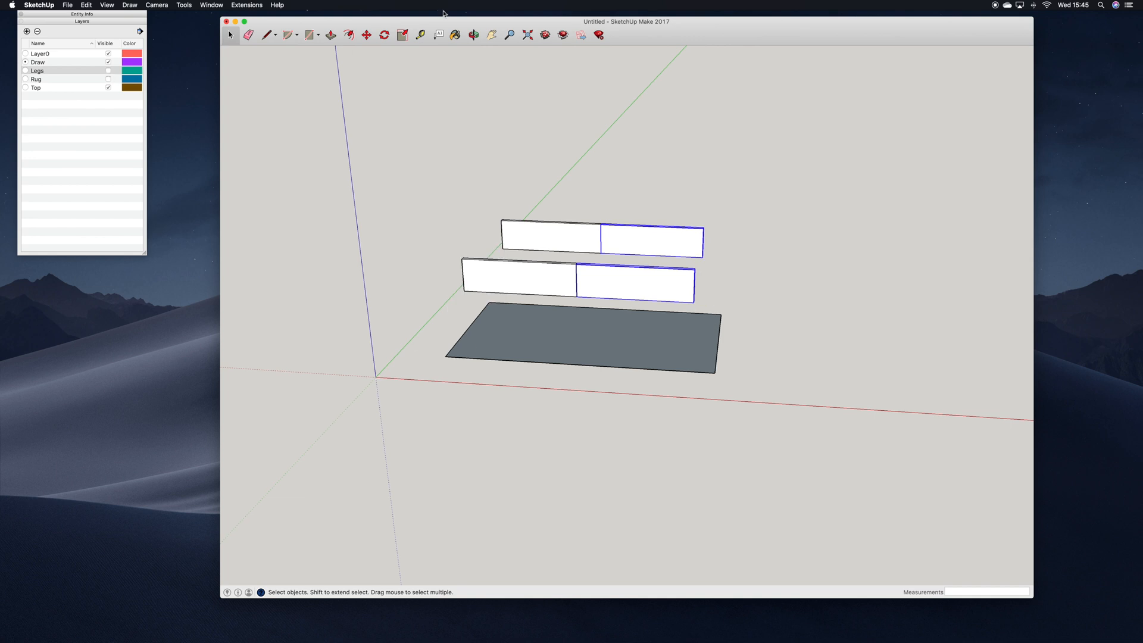
click(474, 35)
drag(684, 186, 606, 272)
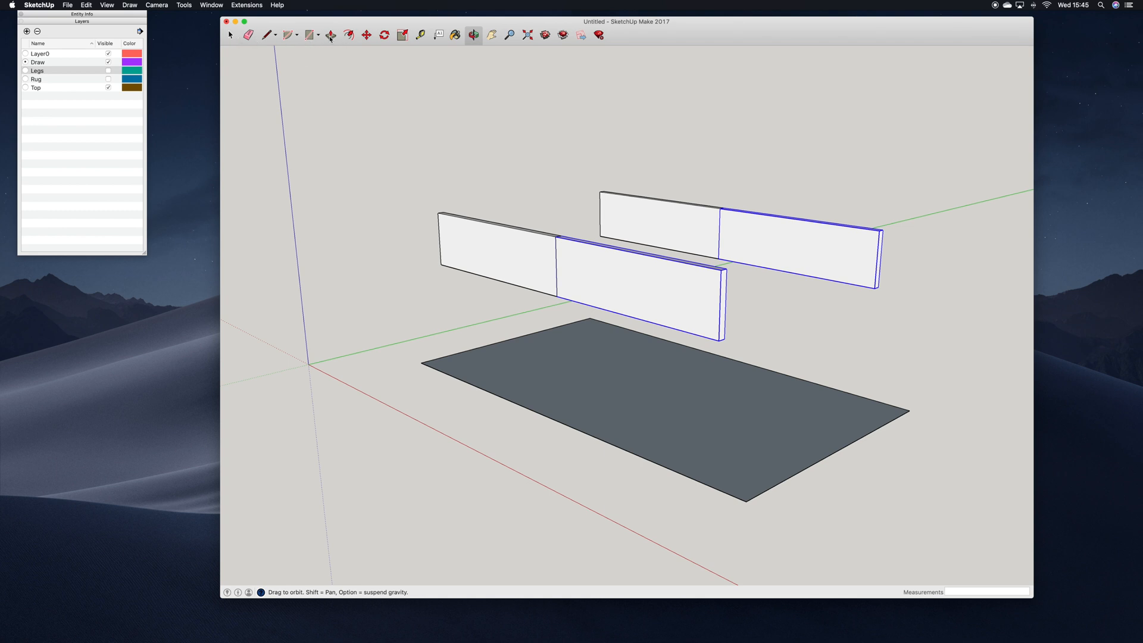
click(230, 35)
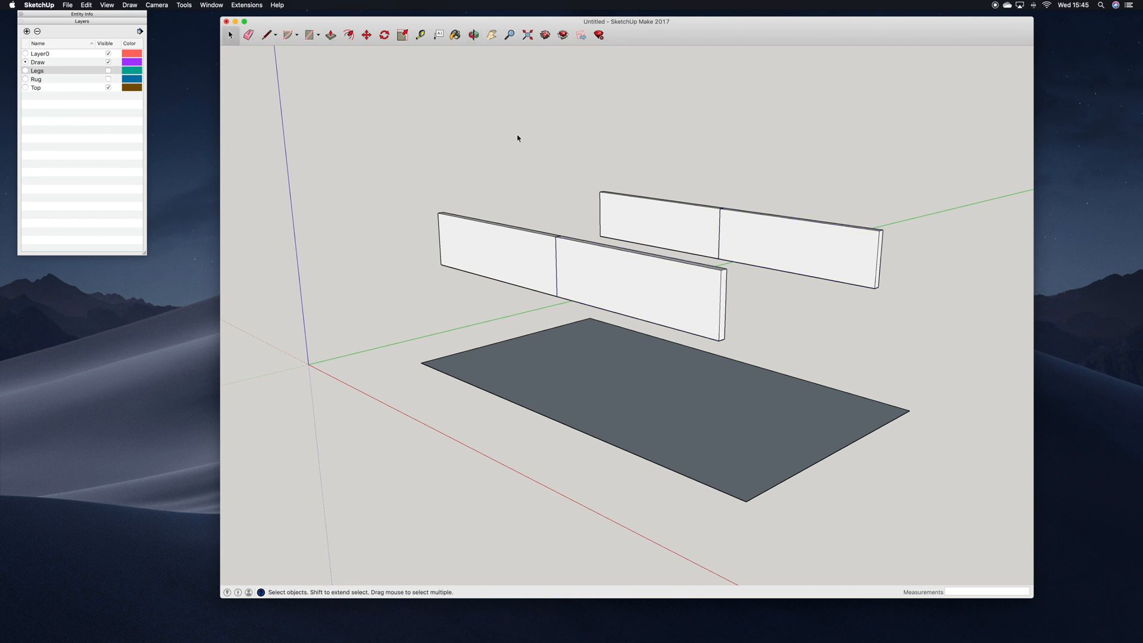
triple_click(725, 290)
click(331, 35)
drag(722, 312, 717, 307)
text(1)
key(Return)
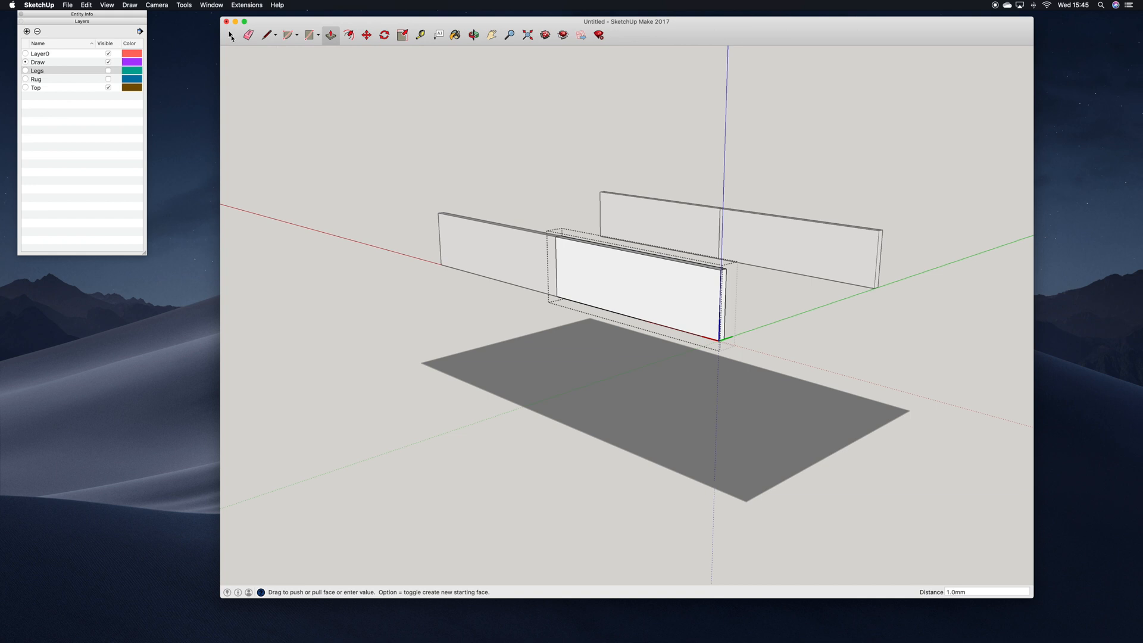
click(231, 35)
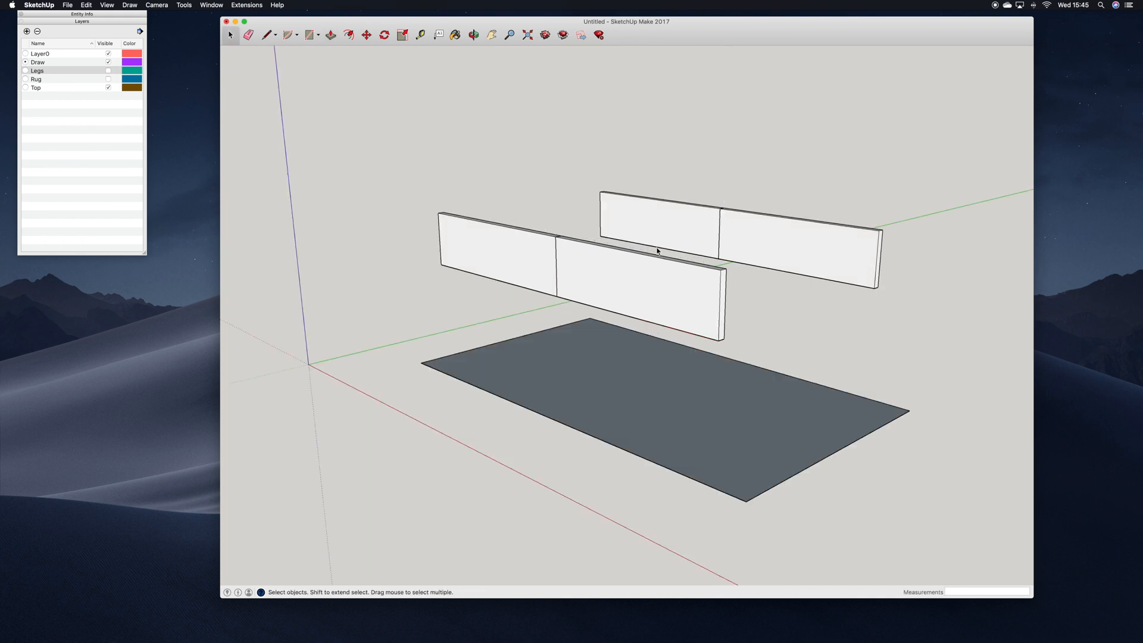
- Hide the two flipped drawer fronts, one in each row
click(640, 273)
shift+click(736, 235)
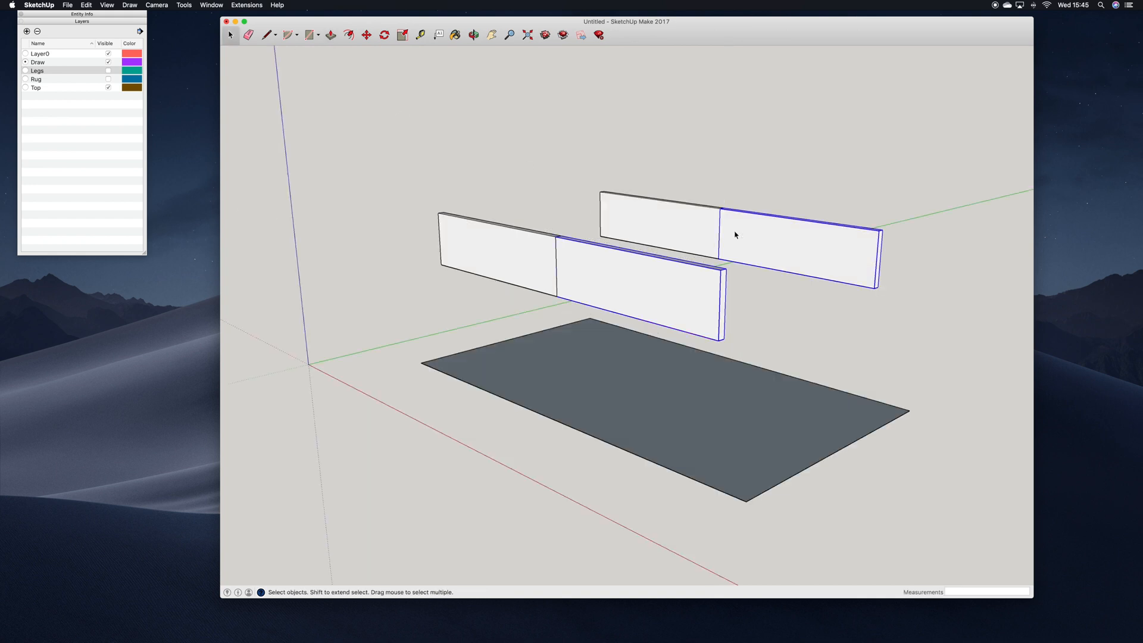
right_click(736, 236)
click(767, 251)
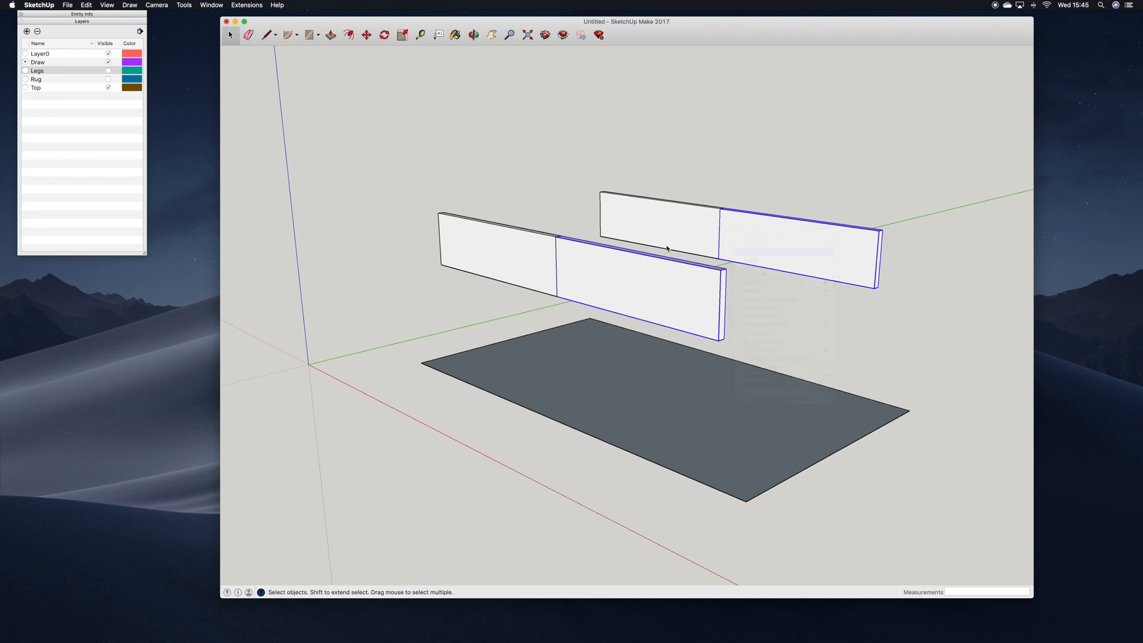
- Push in the inner end face of the remaining near drawer front's component and unhide all hidden drawer fronts
triple_click(536, 254)
key(p)
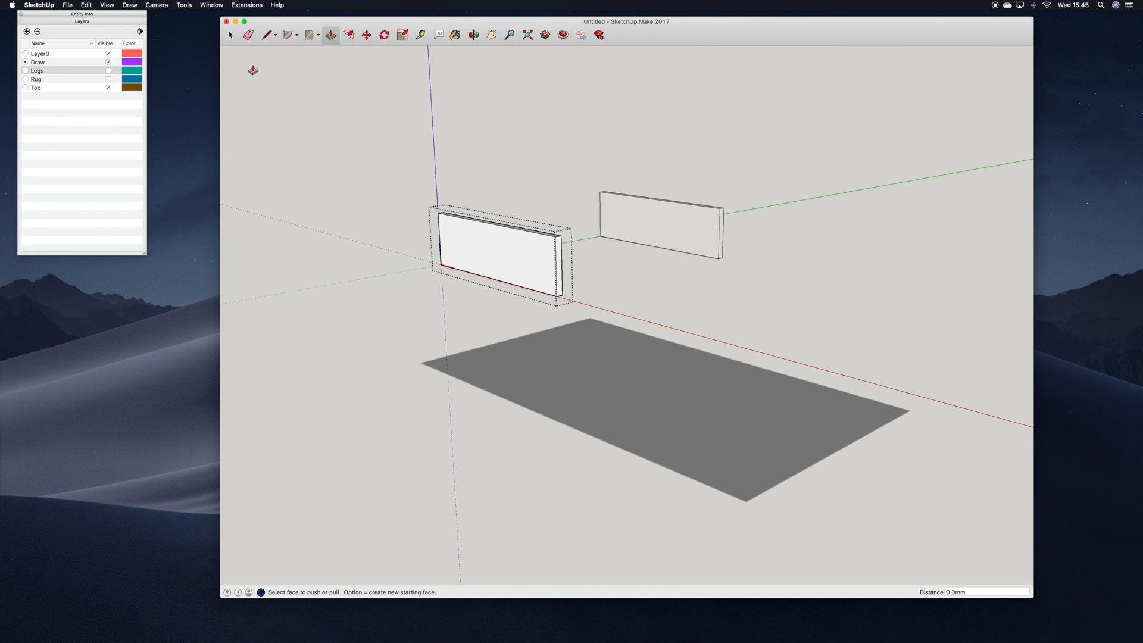
click(230, 35)
click(404, 79)
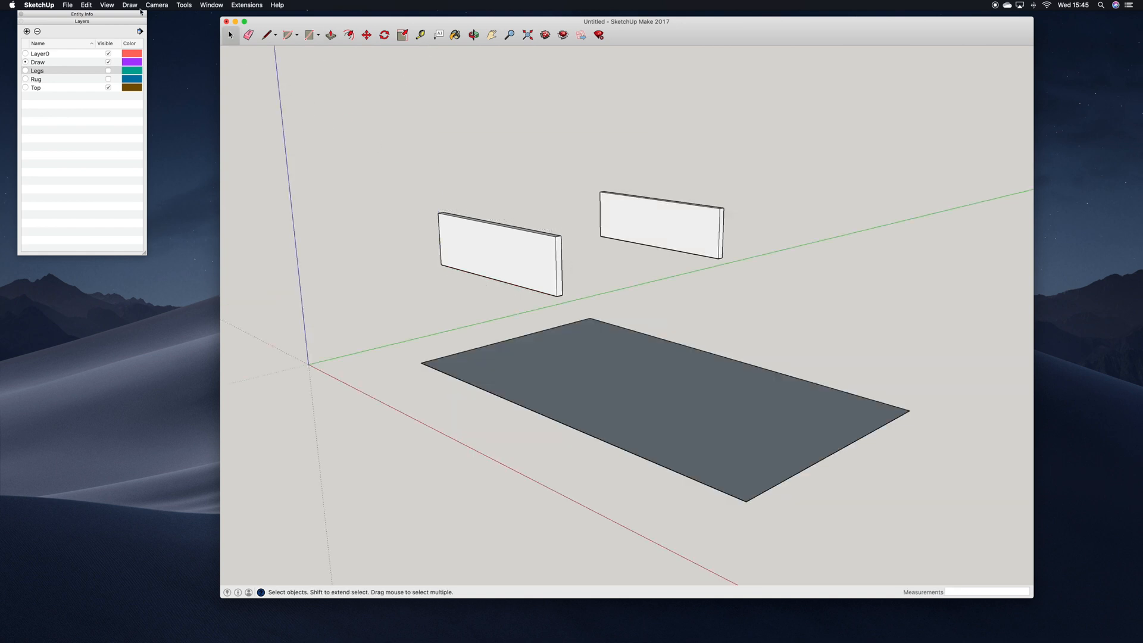
click(87, 5)
mouse_move(178, 126)
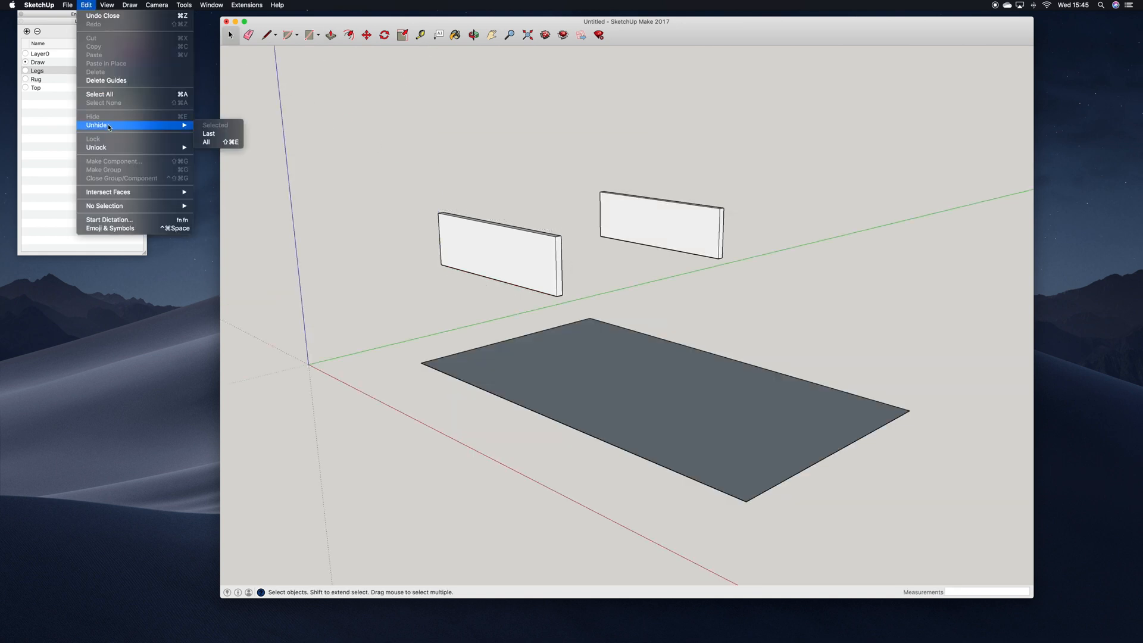
click(219, 143)
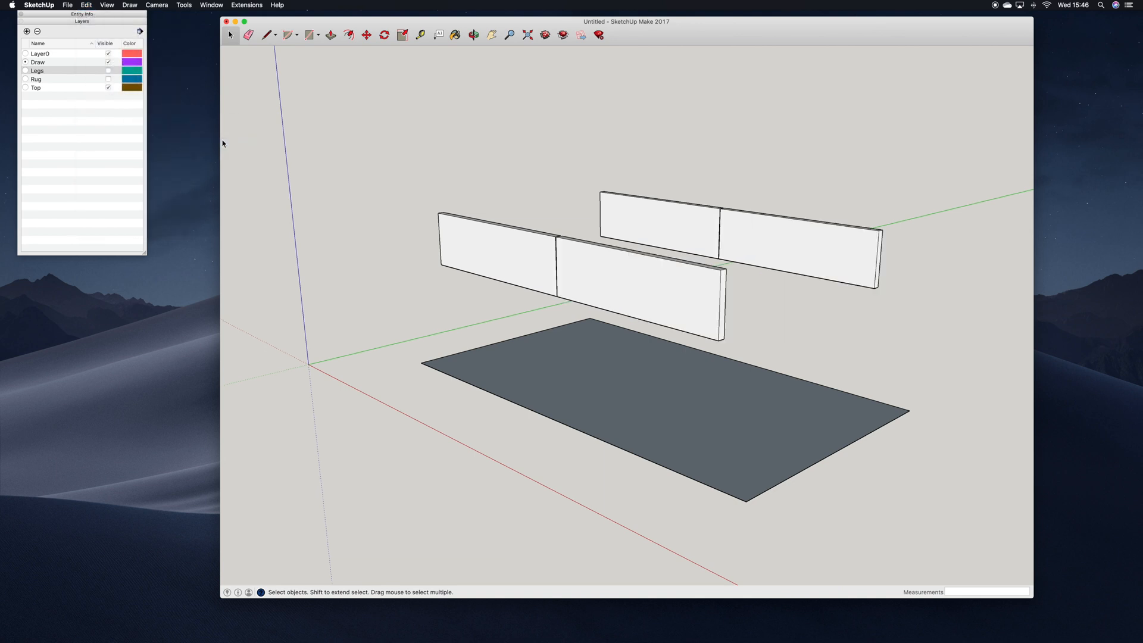
- Inspect the gaps between the drawer fronts and make the Legs layer visible again
click(473, 35)
drag(490, 107, 740, 97)
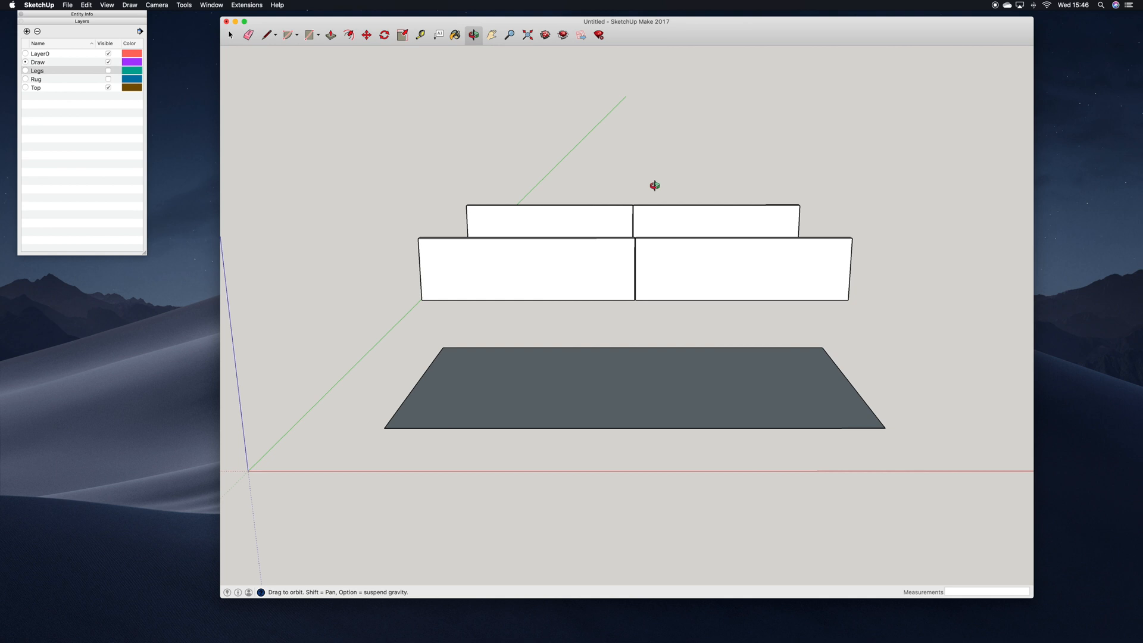
scroll(655, 184, up, 5)
scroll(654, 185, down, 6)
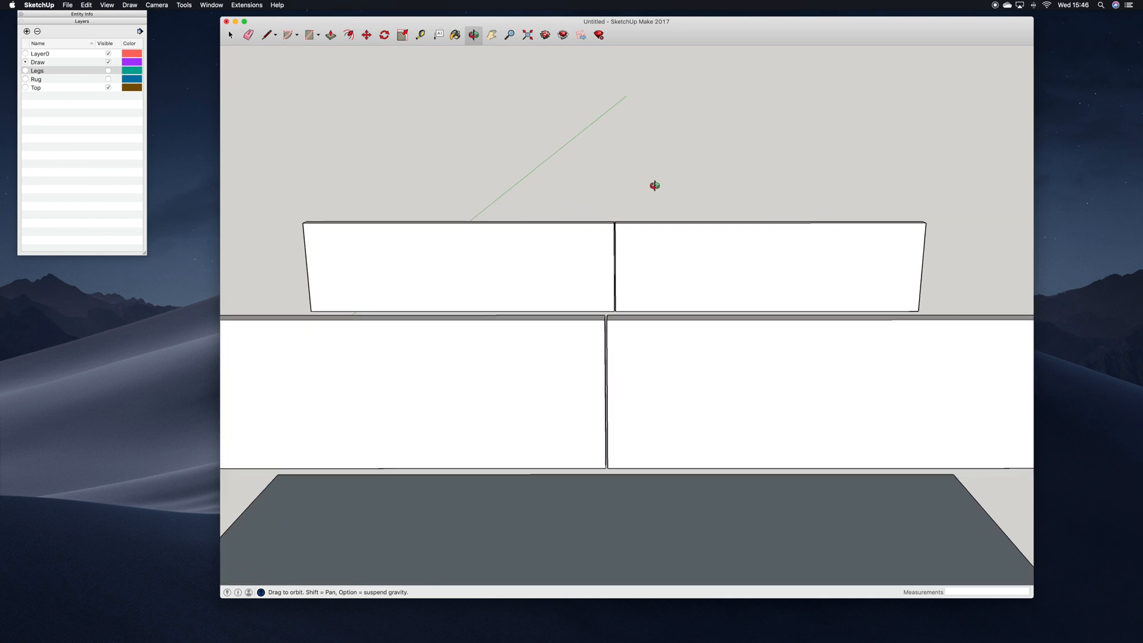
drag(622, 184, 513, 185)
click(108, 70)
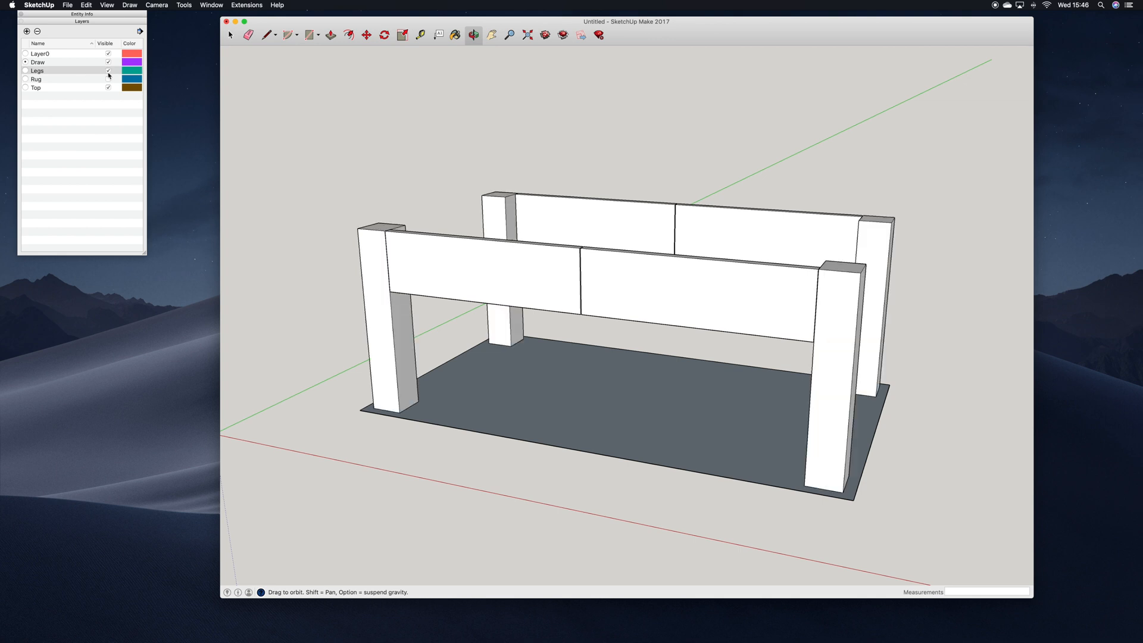
- Add a new layer named skirts
drag(748, 172, 570, 244)
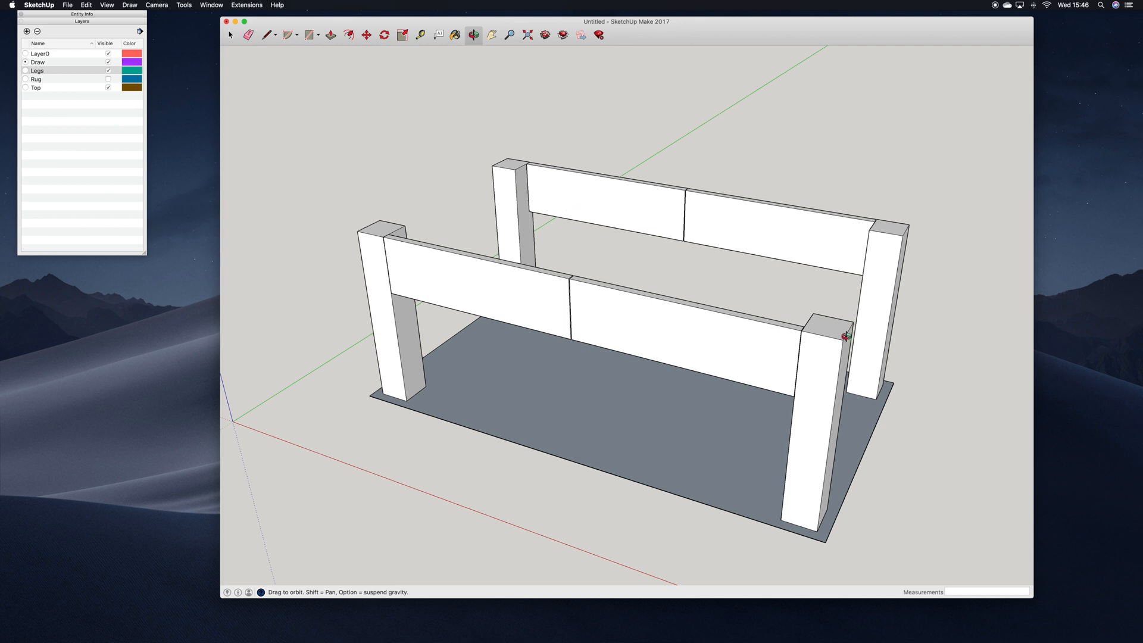
drag(704, 294, 398, 241)
click(26, 31)
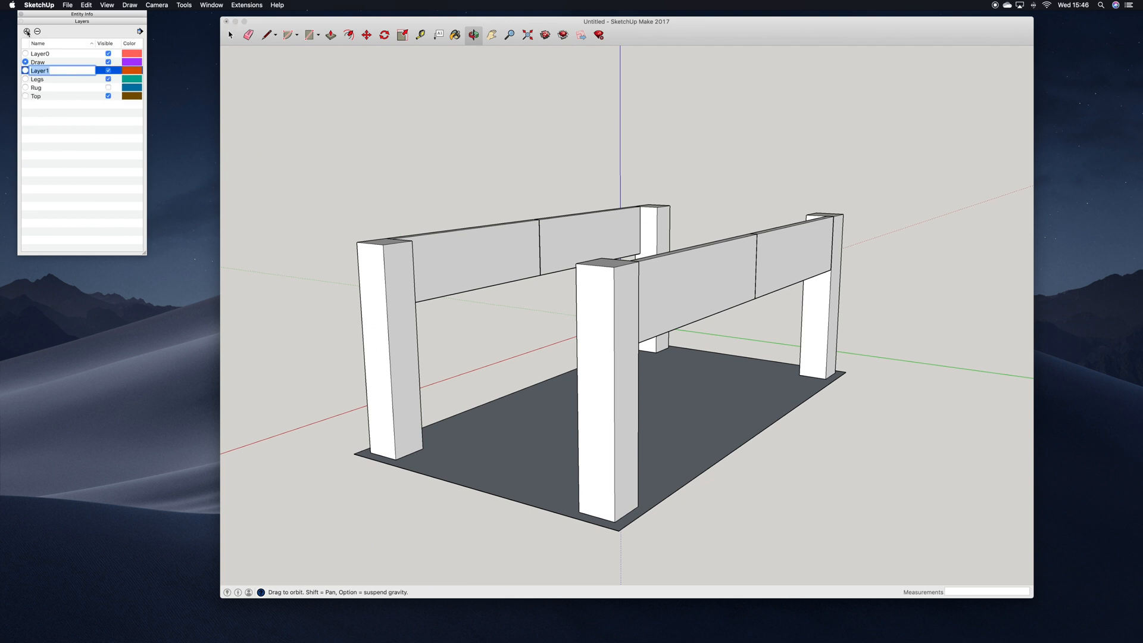
text(skirts)
key(Return)
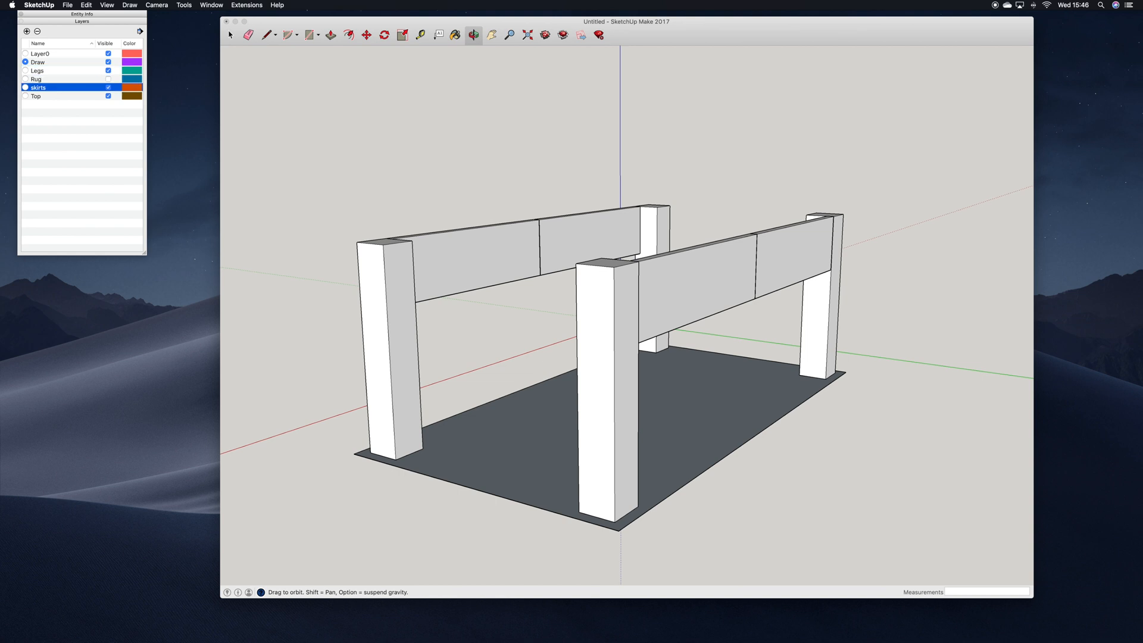
- Draw an 18 by 150 mm rectangle from the upper outer corner of a leg's inner face and extrude it across the short end to the opposite leg
click(309, 35)
click(383, 245)
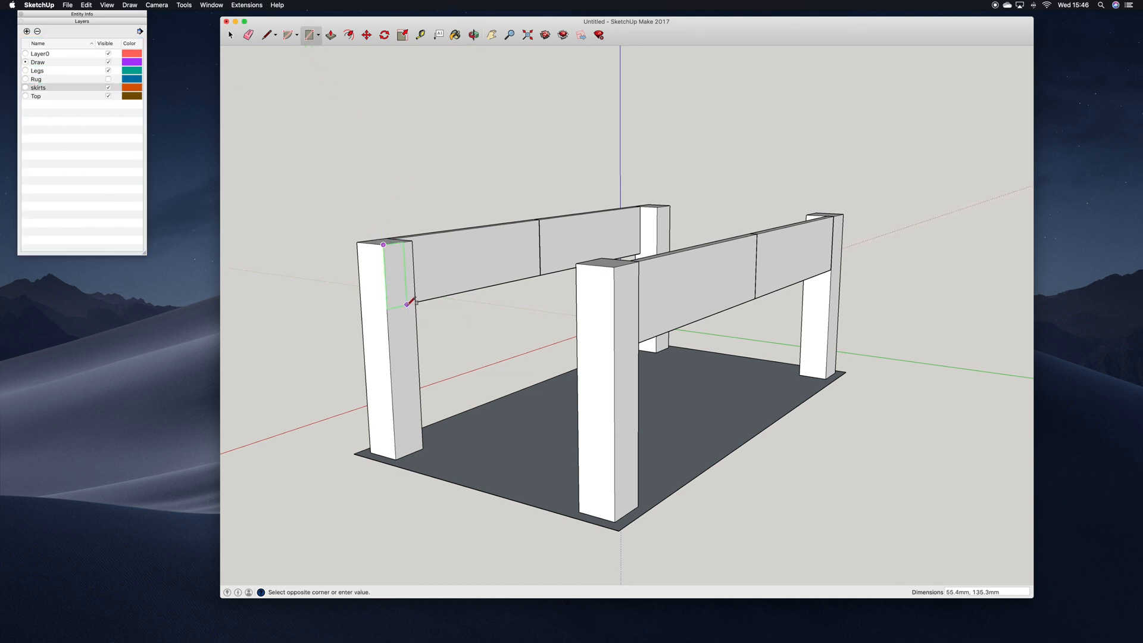
text(18,150)
key(Return)
key(p)
click(384, 275)
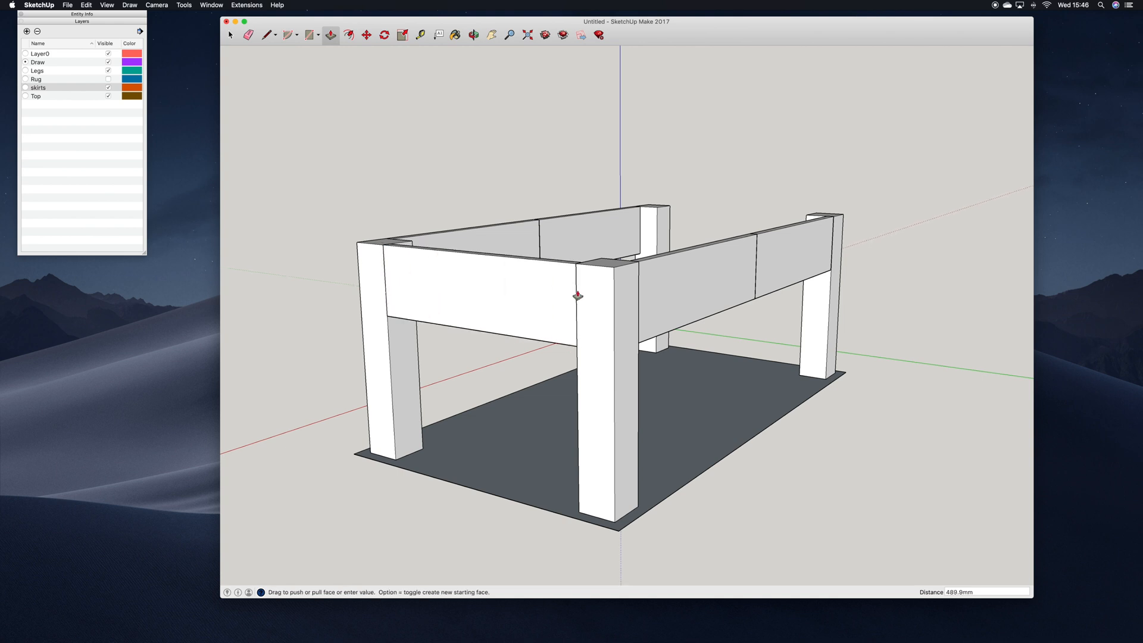
click(575, 271)
- Make the whole short-end panel into a component named skirt
click(237, 37)
click(450, 290)
right_click(449, 290)
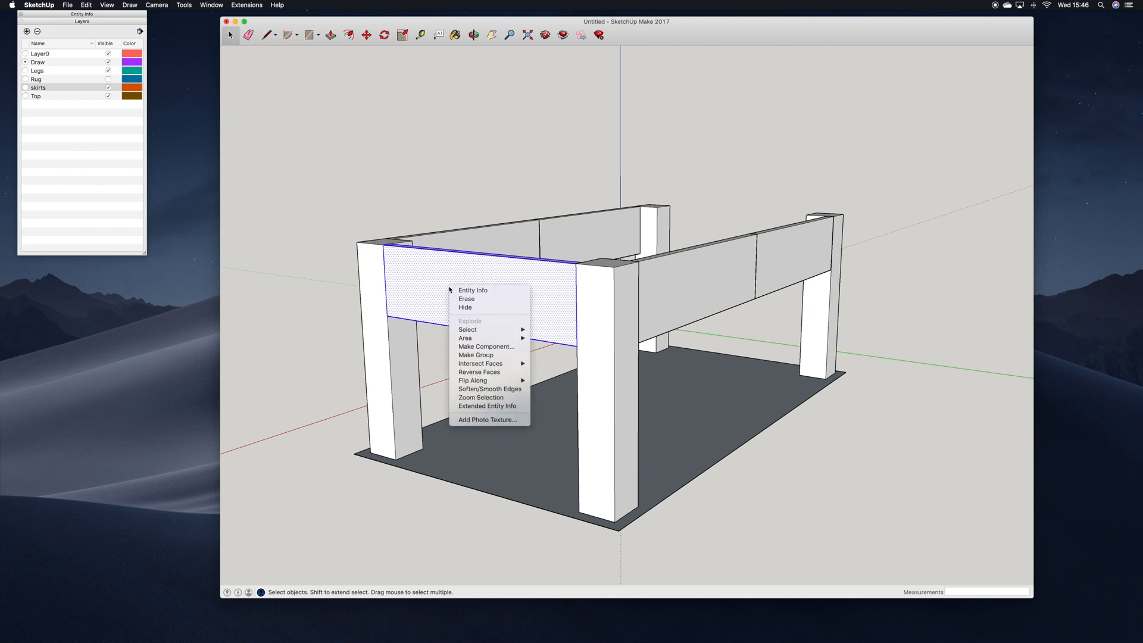
click(484, 346)
text(skirt)
key(Return)
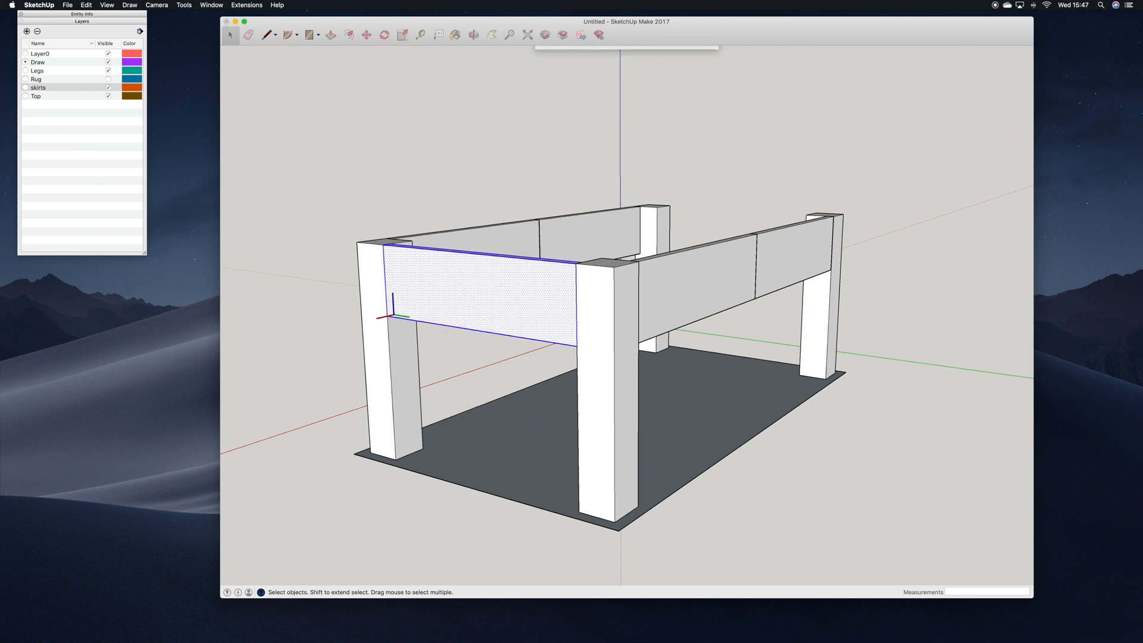
- Move the skirt 2 mm inward along the red axis so it sits back from the legs' outer faces
click(367, 36)
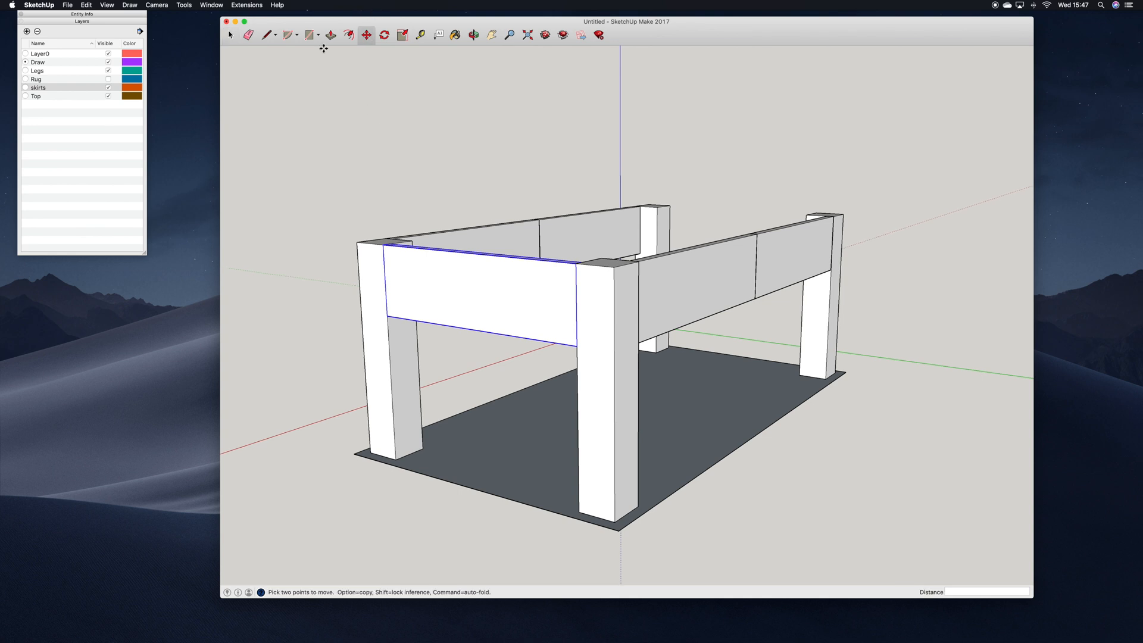
click(231, 36)
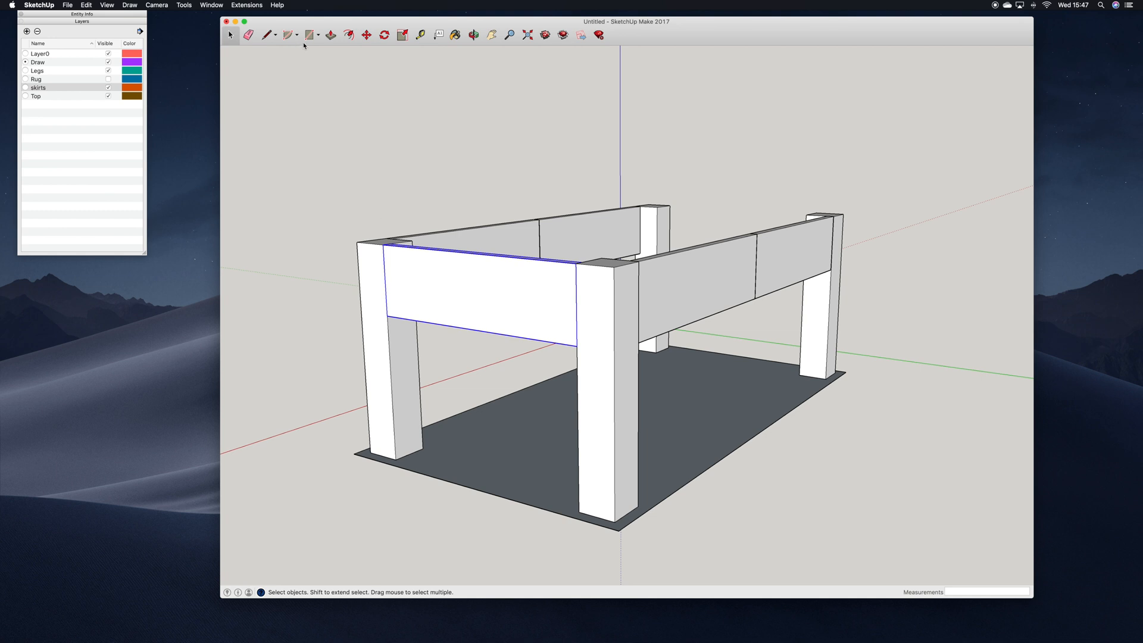
click(368, 36)
click(391, 252)
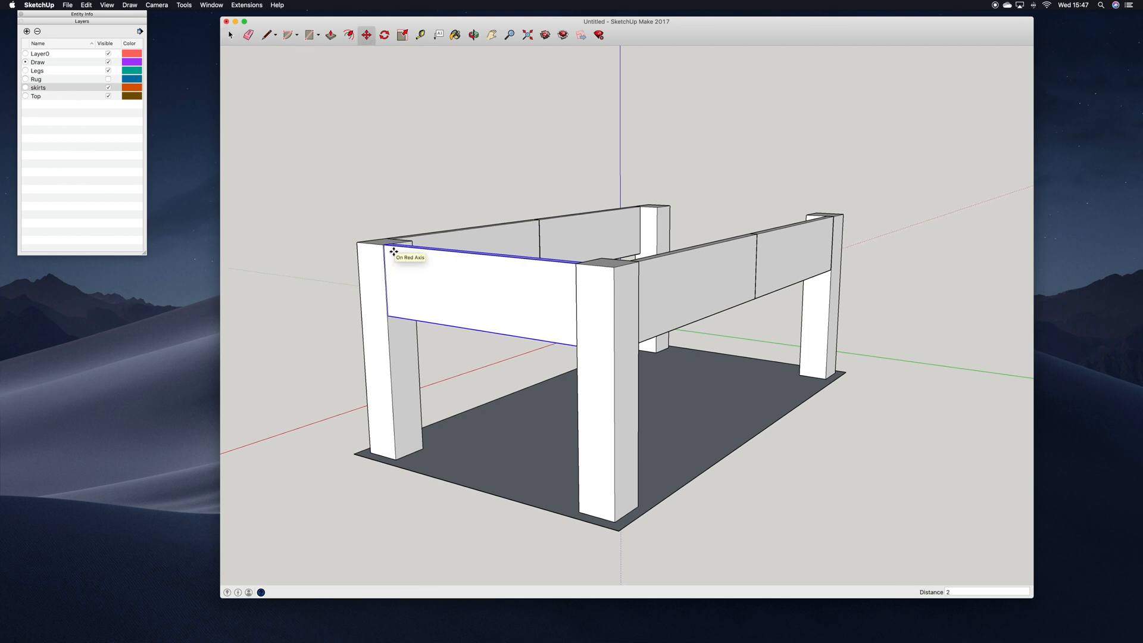
- Copy the skirt to the outer corner of the legs at the opposite short end and move the copy 2 mm inward along the red axis
click(474, 38)
drag(729, 169, 467, 209)
click(366, 34)
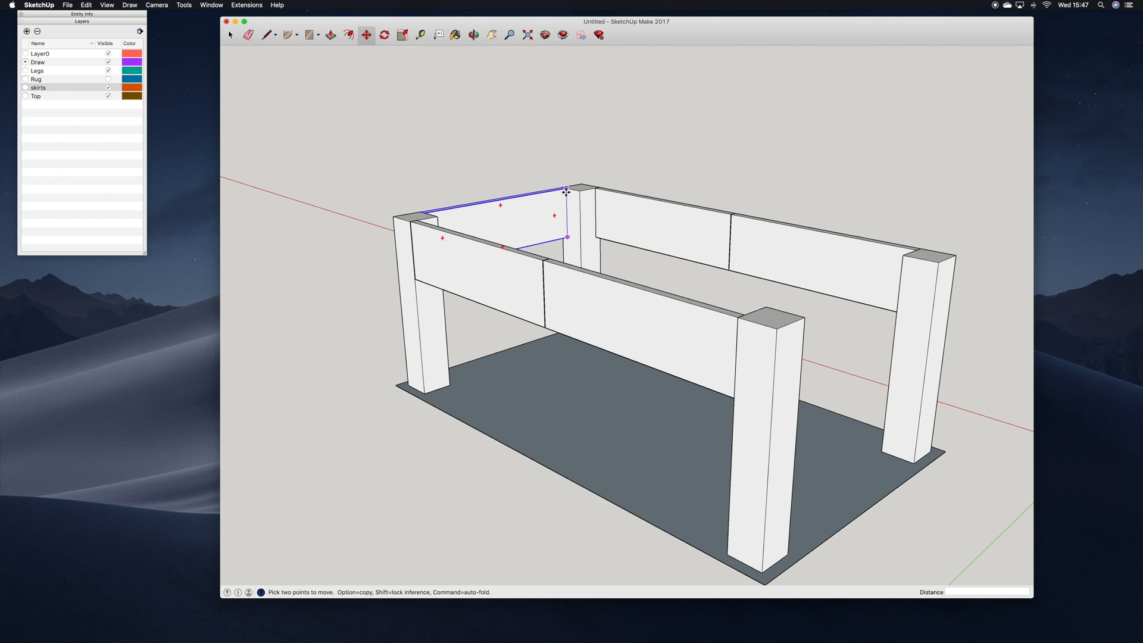
click(566, 189)
key(alt)
click(935, 271)
click(933, 270)
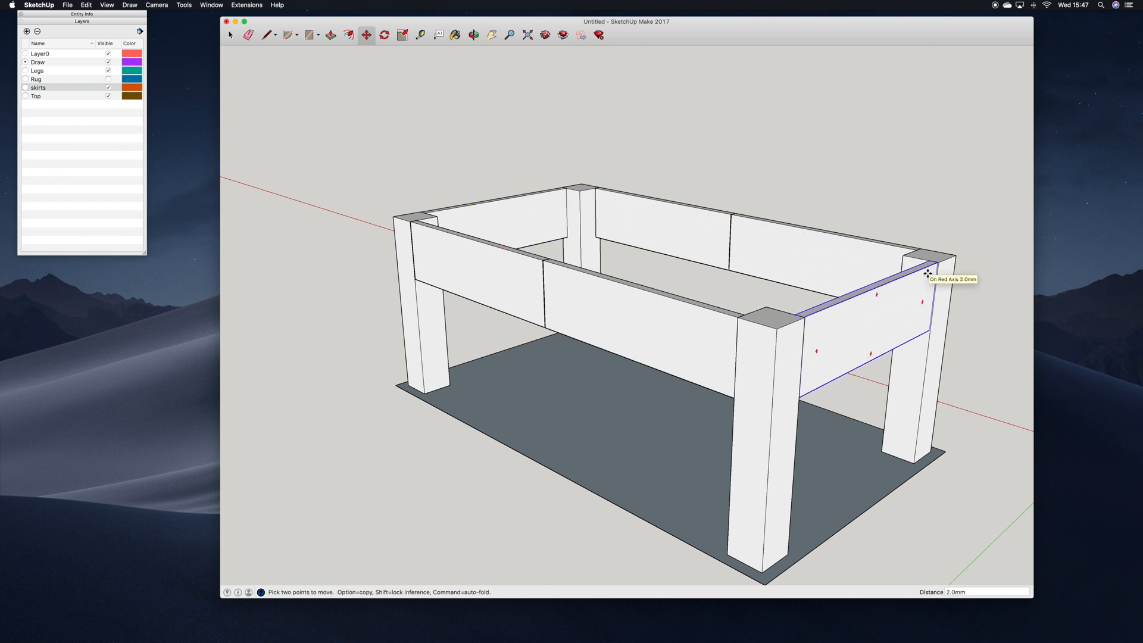
- Set the copied end skirt's inward offset along the red axis to 2 mm
click(927, 273)
text(2)
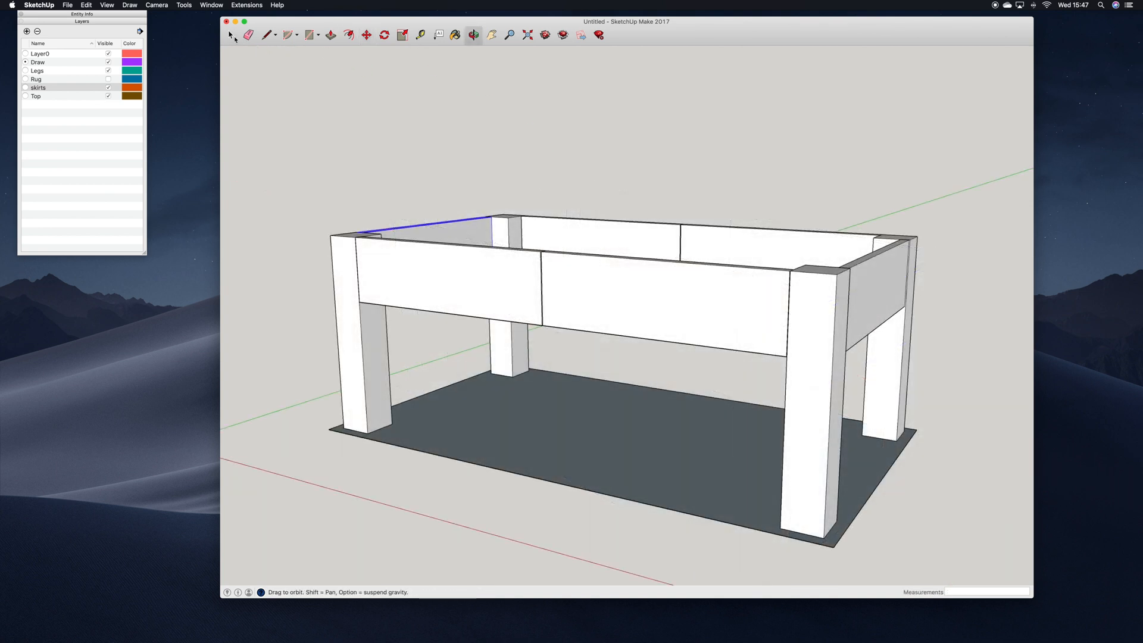
key(space)
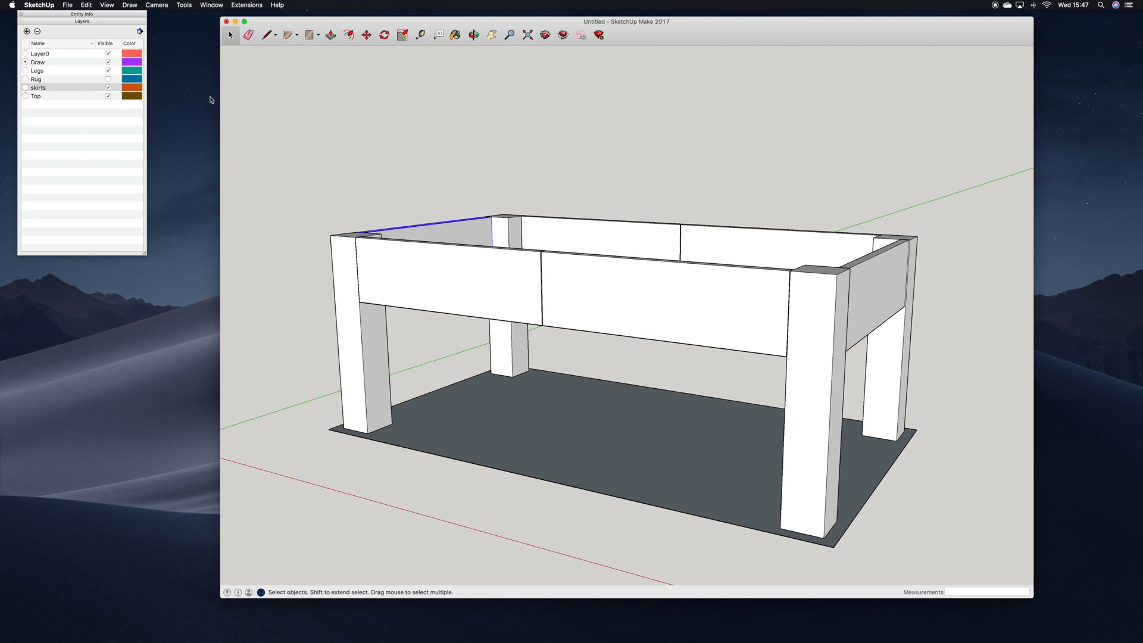
- Extrude the flat table top component on the floor upward by 30 mm
click(437, 442)
double_click(455, 429)
click(332, 36)
click(456, 415)
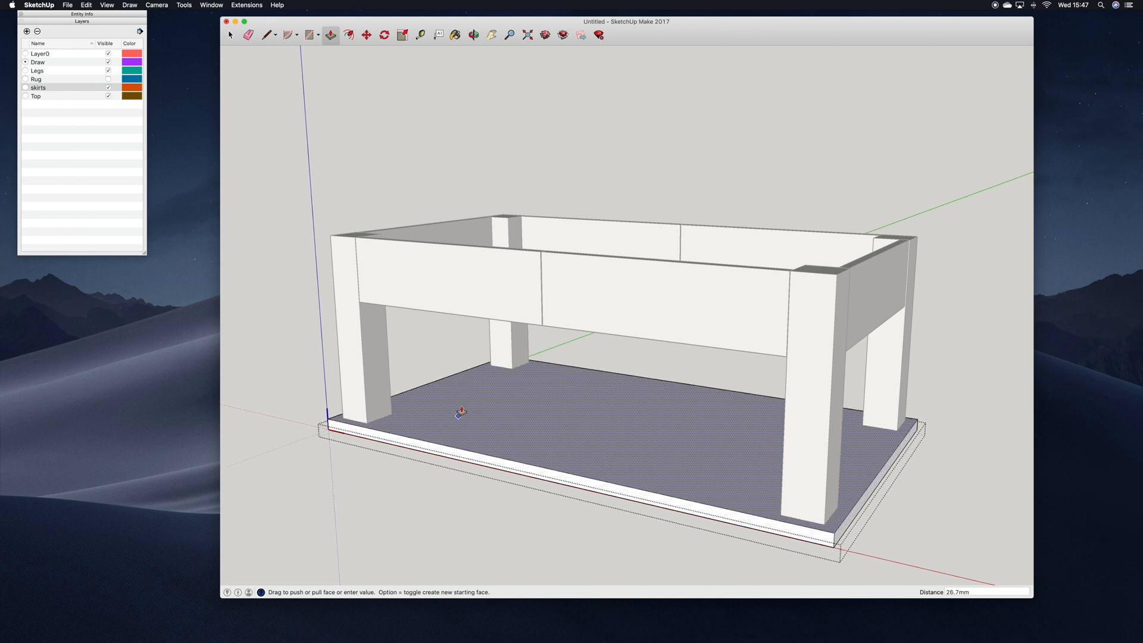
text(30)
key(Return)
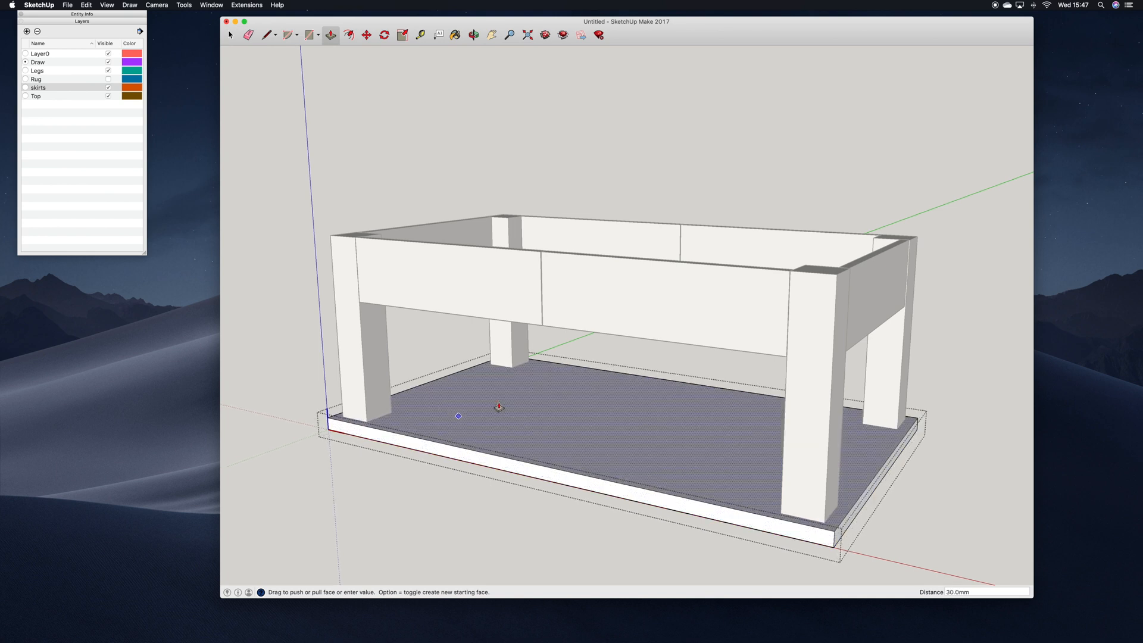
click(230, 36)
click(301, 204)
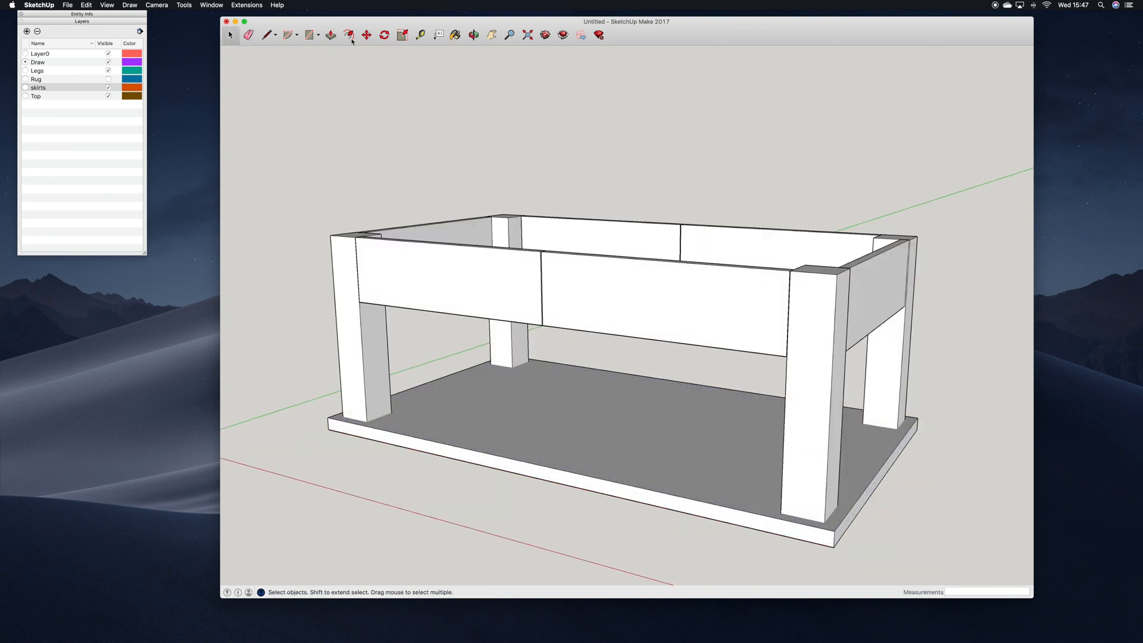
- Move the table top component straight up along the blue axis onto the tops of the legs
click(508, 460)
click(366, 35)
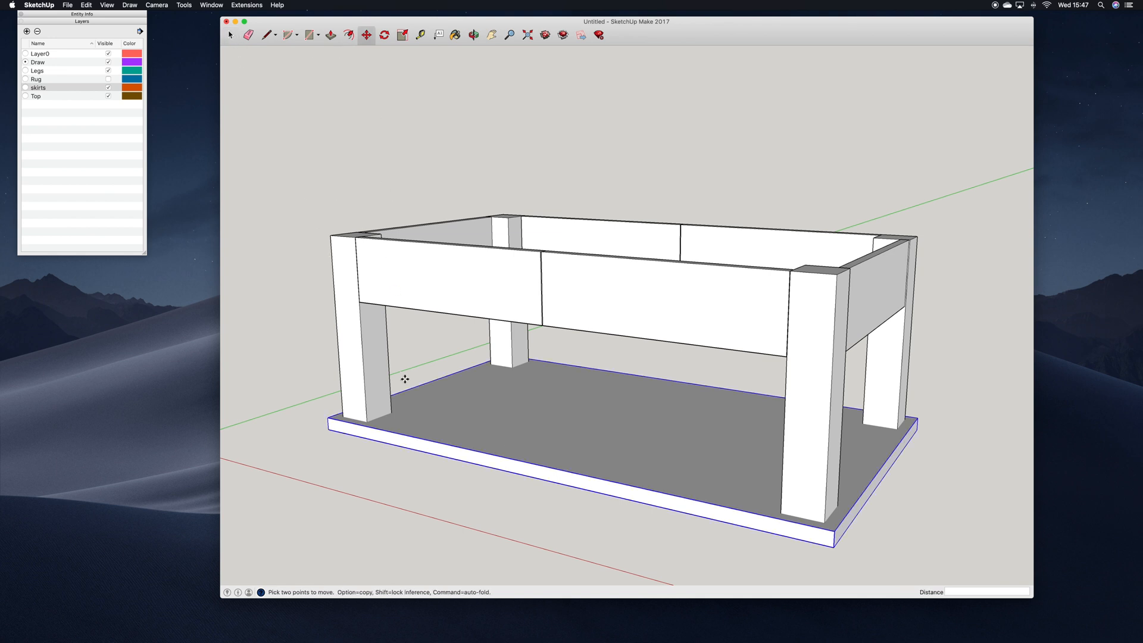
click(416, 410)
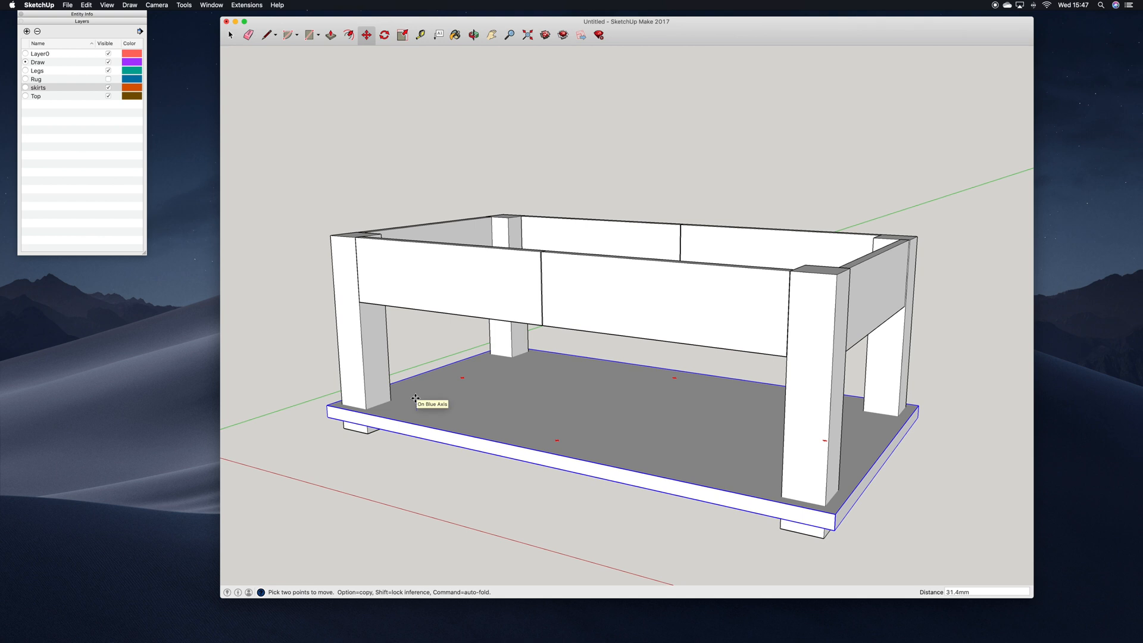
text(47)
key(Return)
click(230, 35)
click(312, 109)
- Make the Rug layer visible and look over the assembled table standing on the rug
click(474, 35)
drag(573, 122, 763, 202)
drag(469, 243, 557, 275)
scroll(571, 262, down, 5)
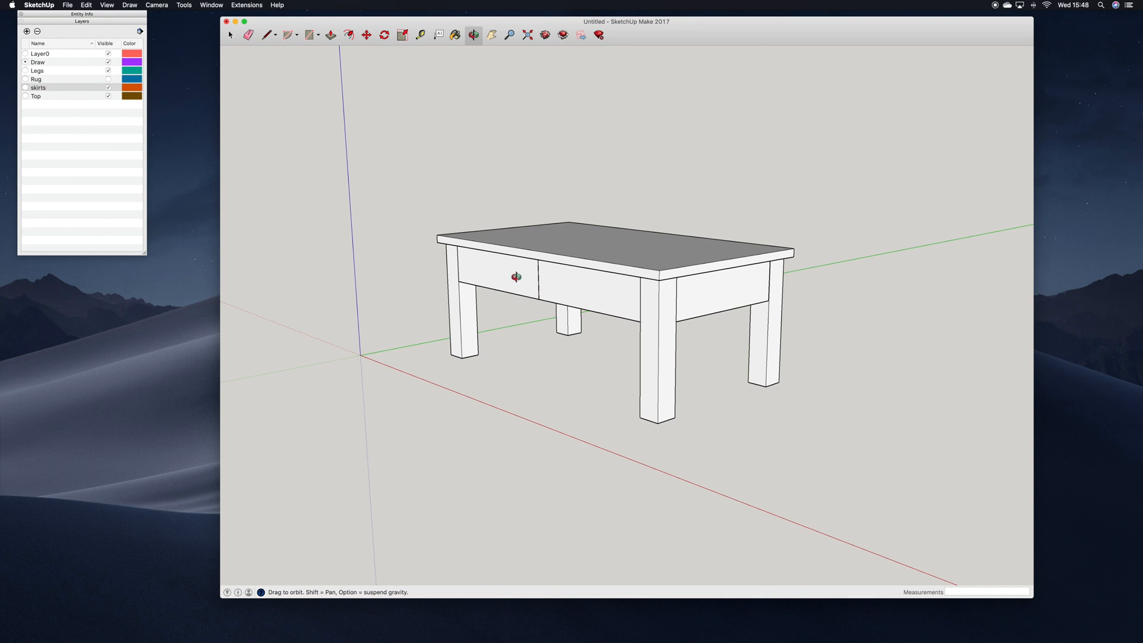
drag(554, 375, 280, 197)
click(108, 79)
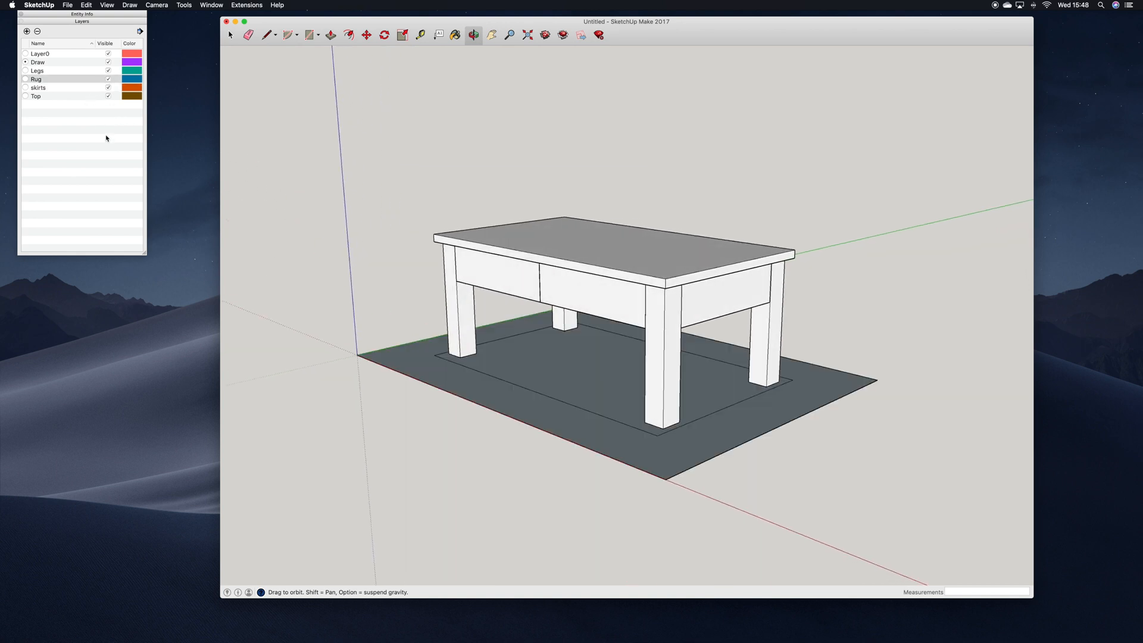
mouse_move(859, 329)
mouse_down()
mouse_move(629, 338)
mouse_move(502, 301)
mouse_move(565, 341)
mouse_move(690, 383)
mouse_move(855, 340)
mouse_up()
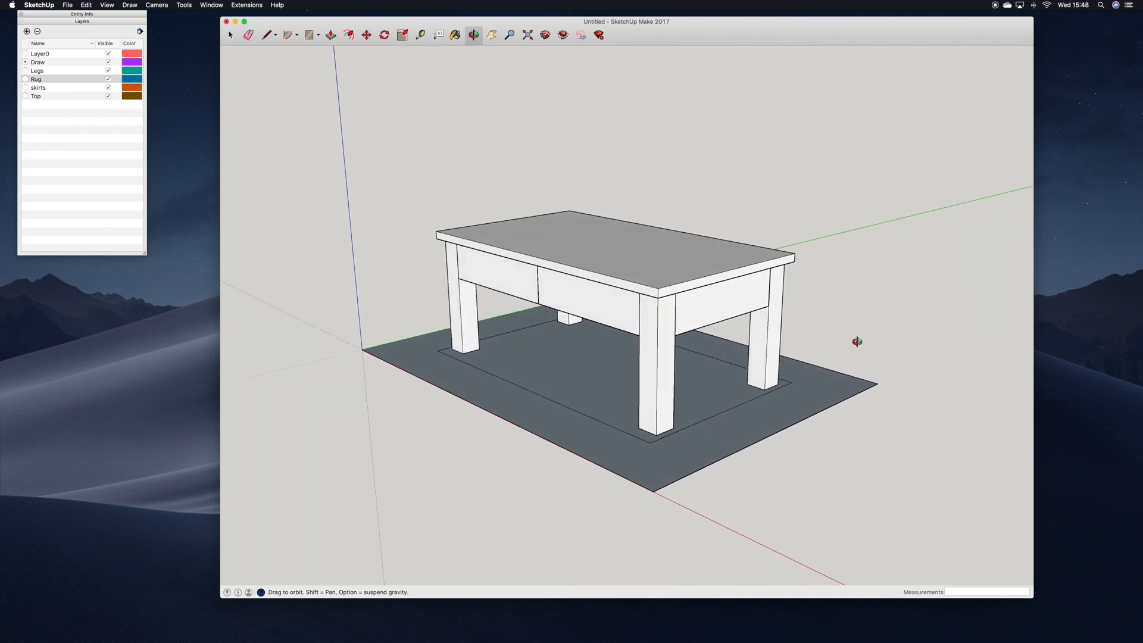
drag(551, 390, 640, 403)
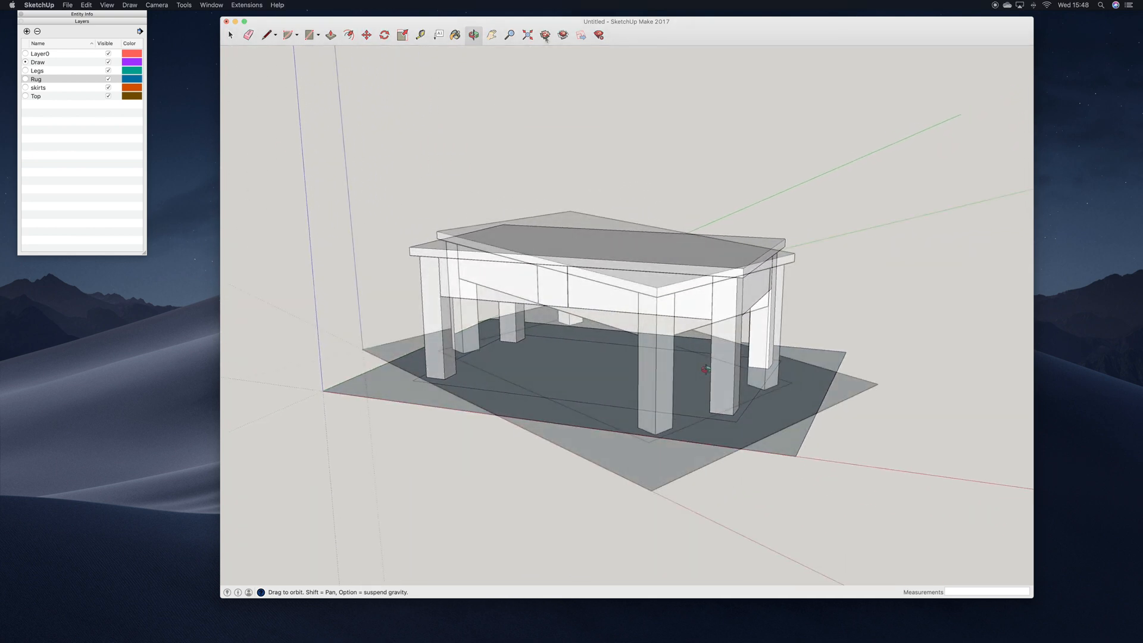
- Open the 3D Warehouse and search its models for "sofa"
mouse_move(0, 85)
mouse_down()
mouse_move(507, 106)
mouse_move(723, 86)
mouse_up()
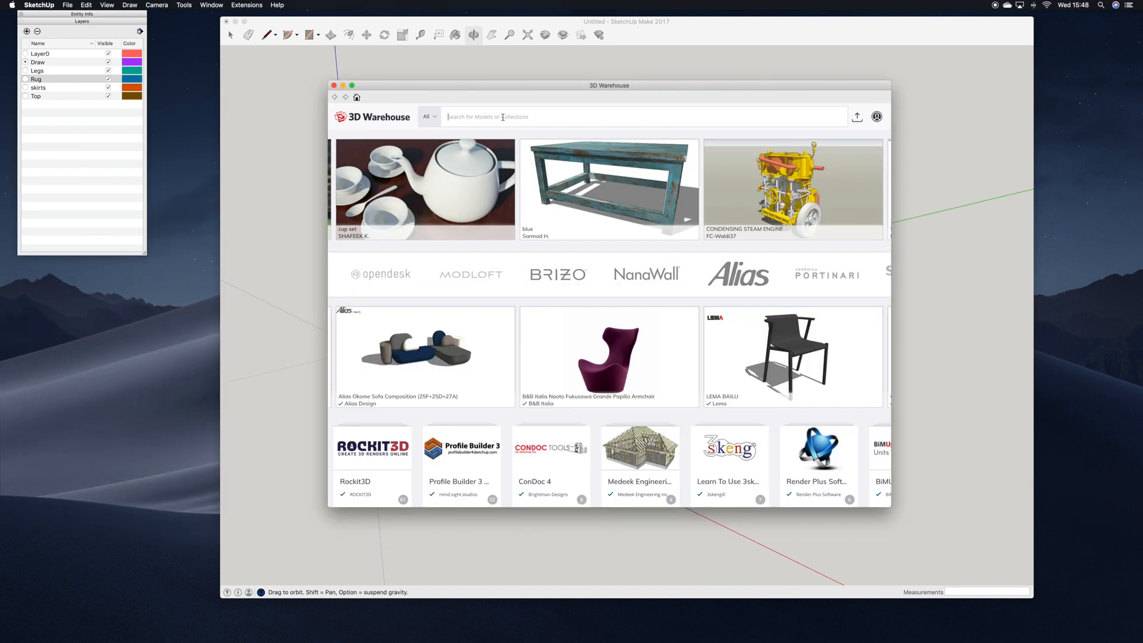
text(sofa)
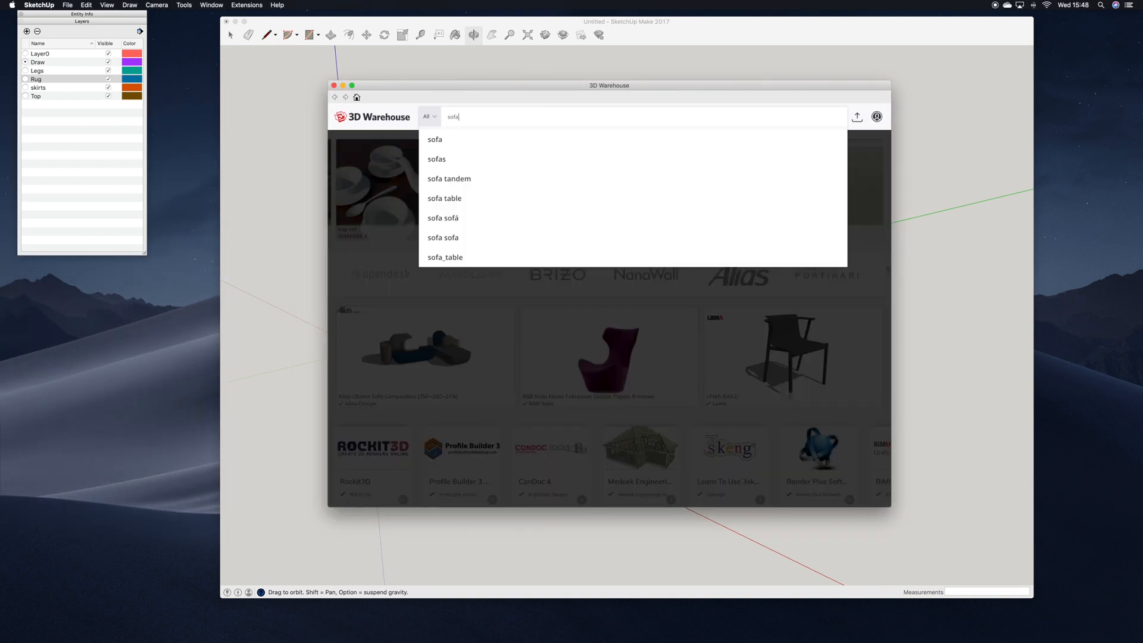
key(Return)
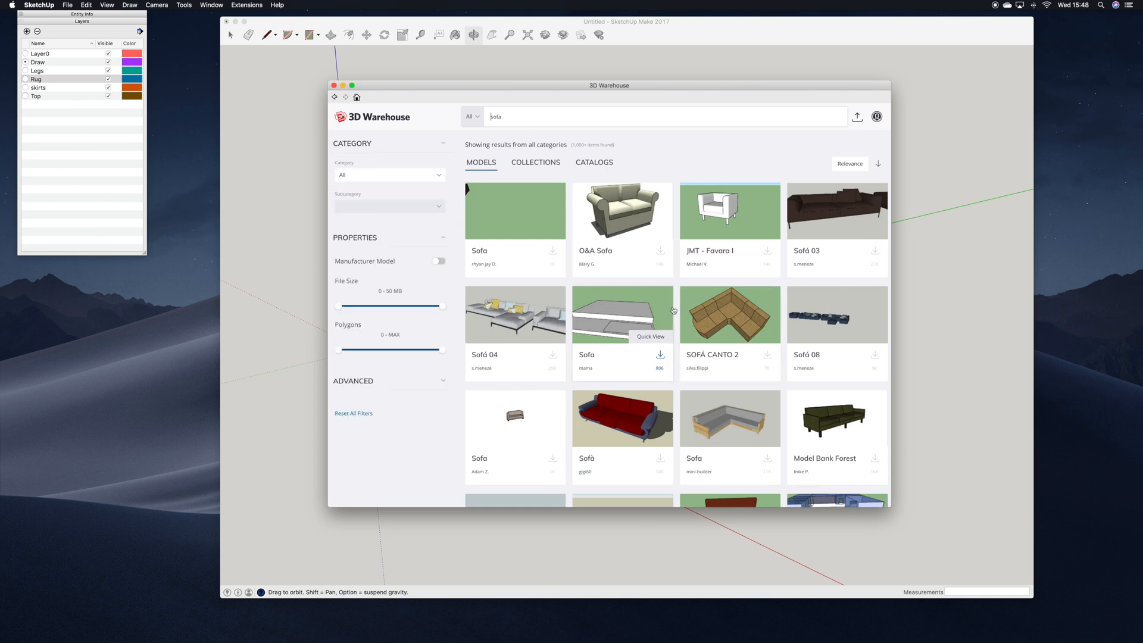
- Load the white two-seat model titled Sofaa from the search results into the drawing and position it beside the table
scroll(673, 310, down, 5)
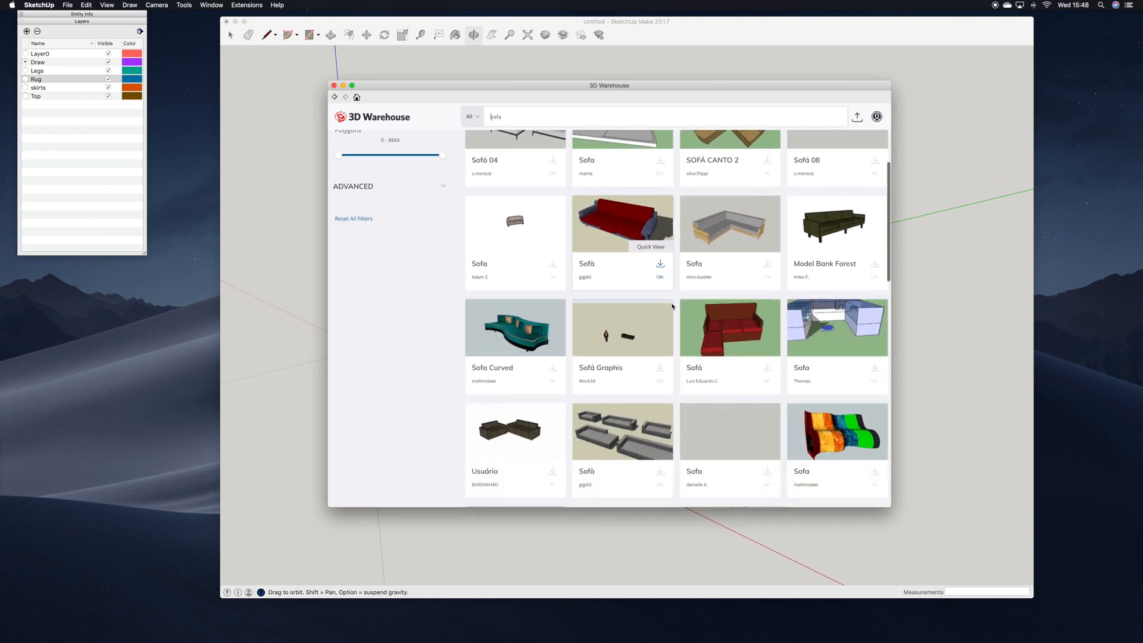
scroll(672, 307, down, 7)
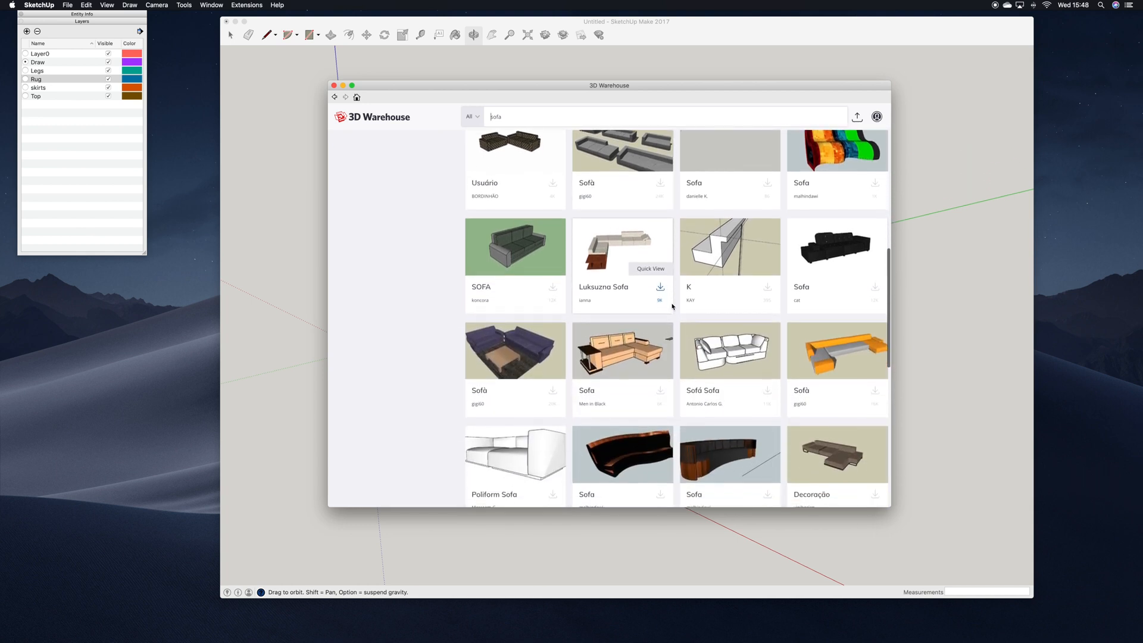
scroll(672, 306, down, 6)
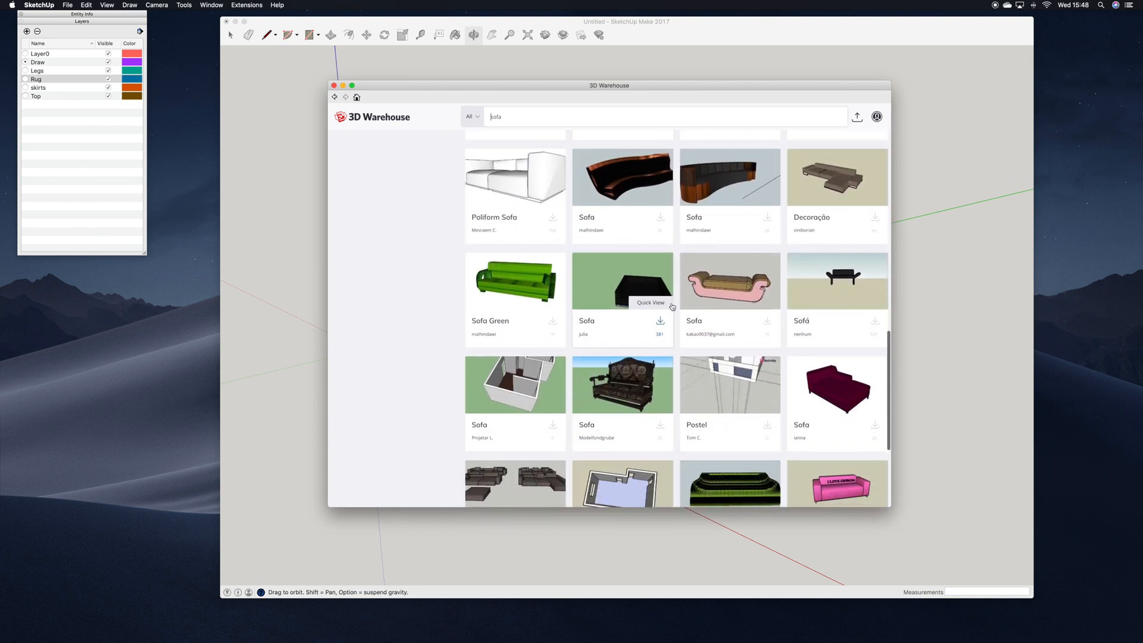
scroll(672, 306, down, 4)
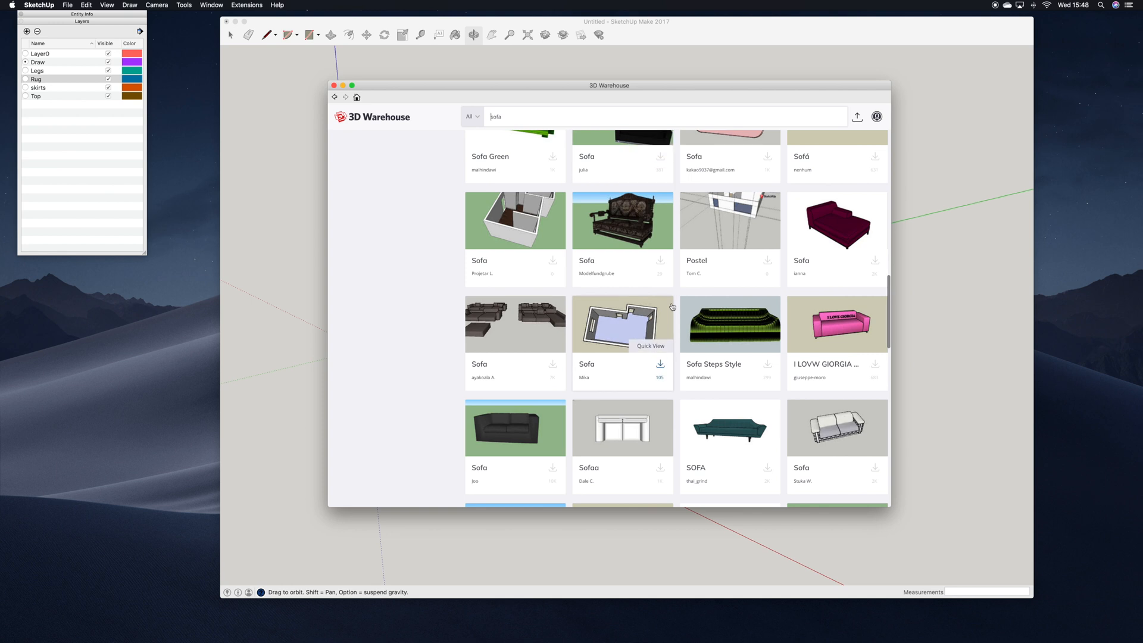
scroll(672, 307, down, 4)
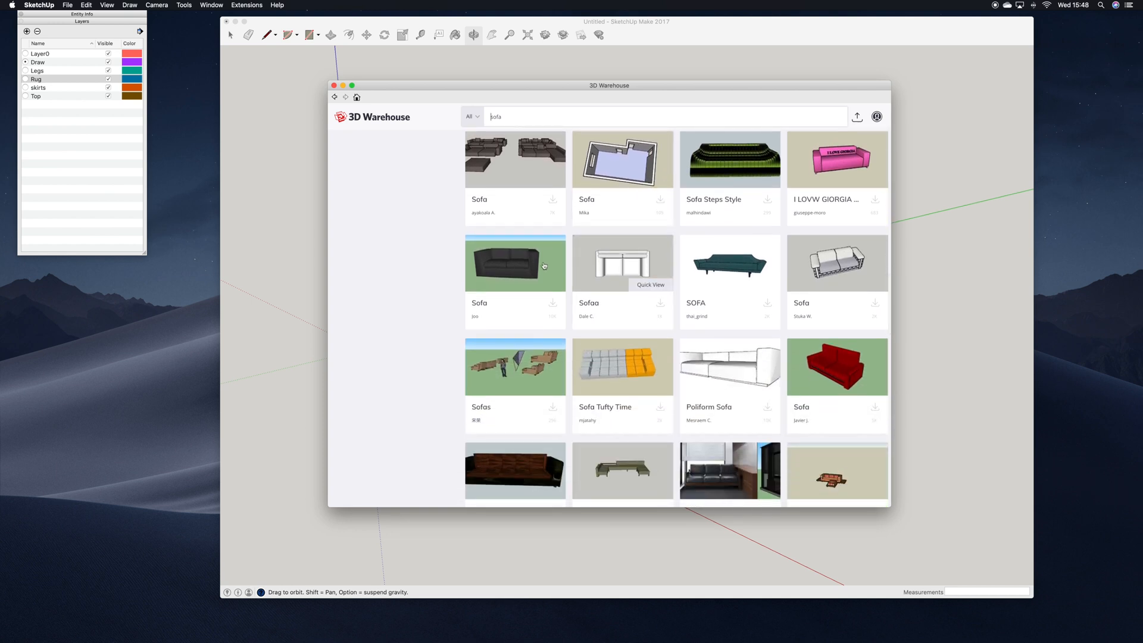
mouse_move(520, 266)
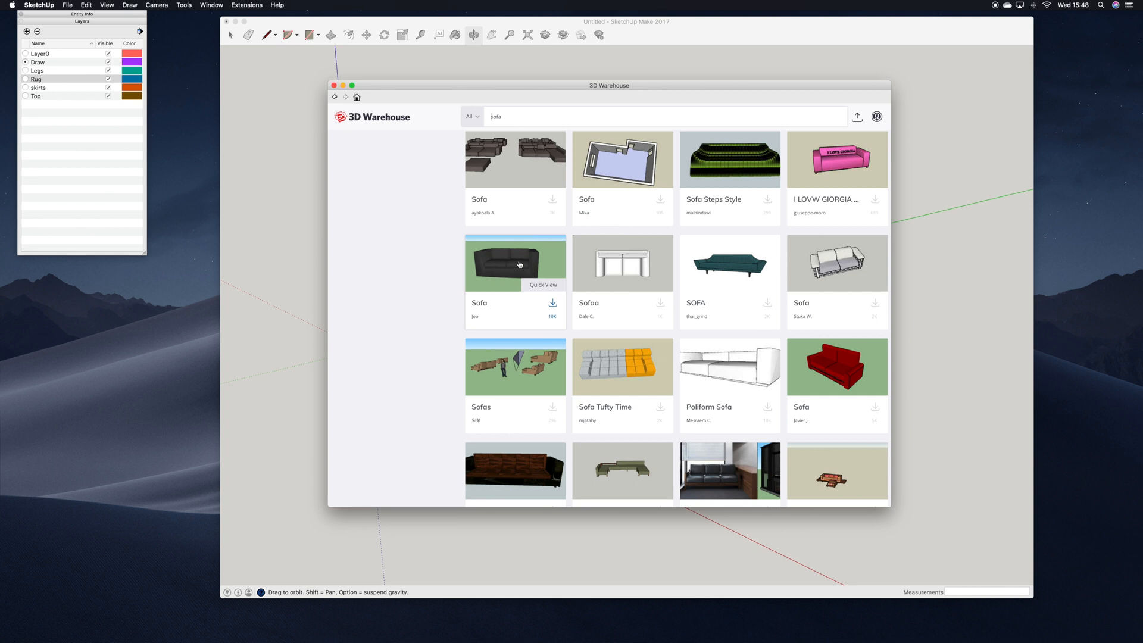
click(660, 304)
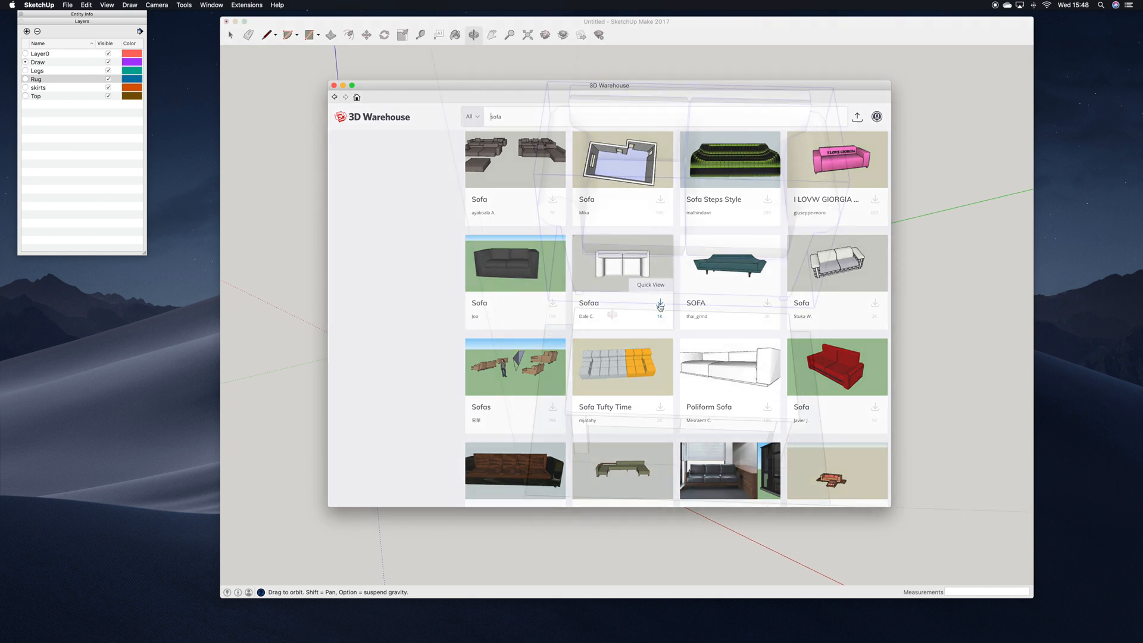
click(367, 34)
click(707, 191)
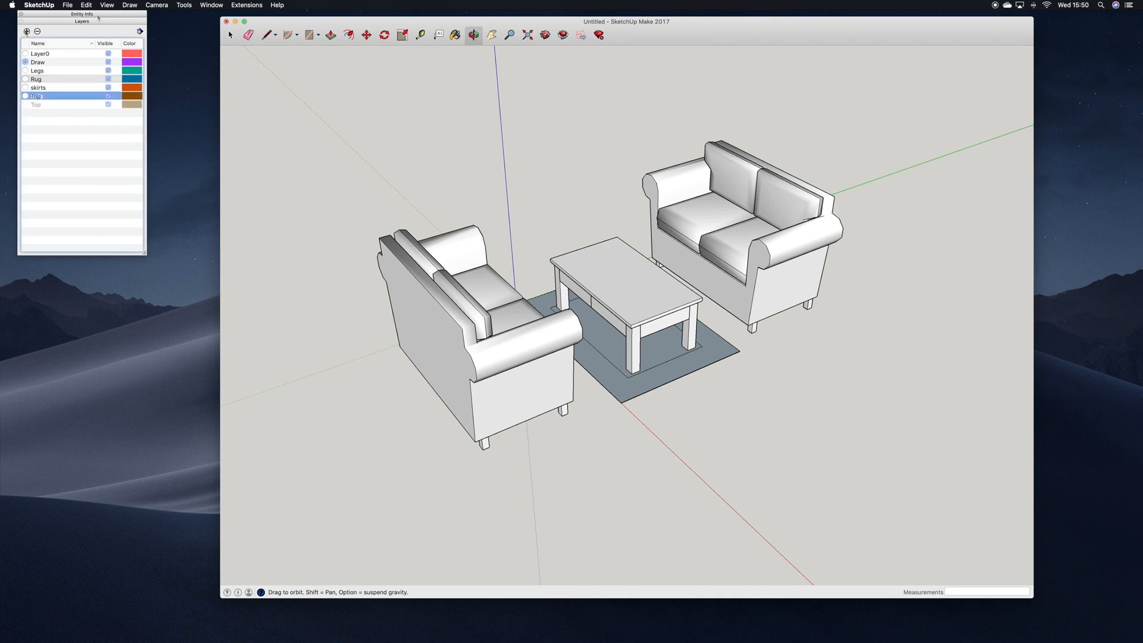
- Assign both sofa components to the Sofa layer in their entity properties
click(98, 15)
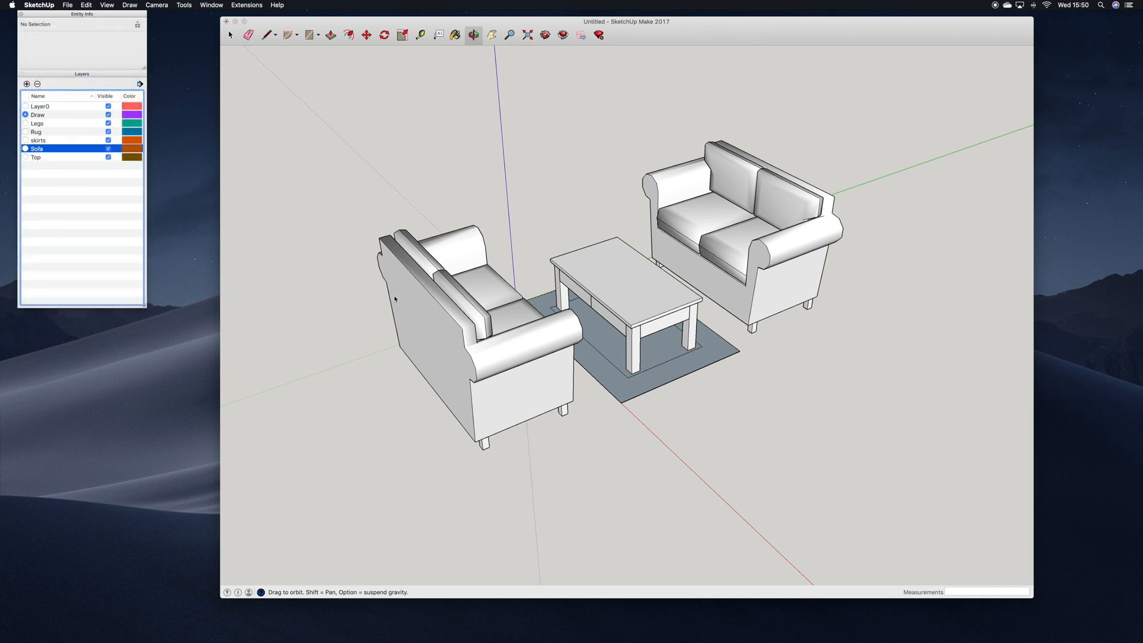
click(443, 309)
click(230, 35)
click(466, 296)
click(704, 221)
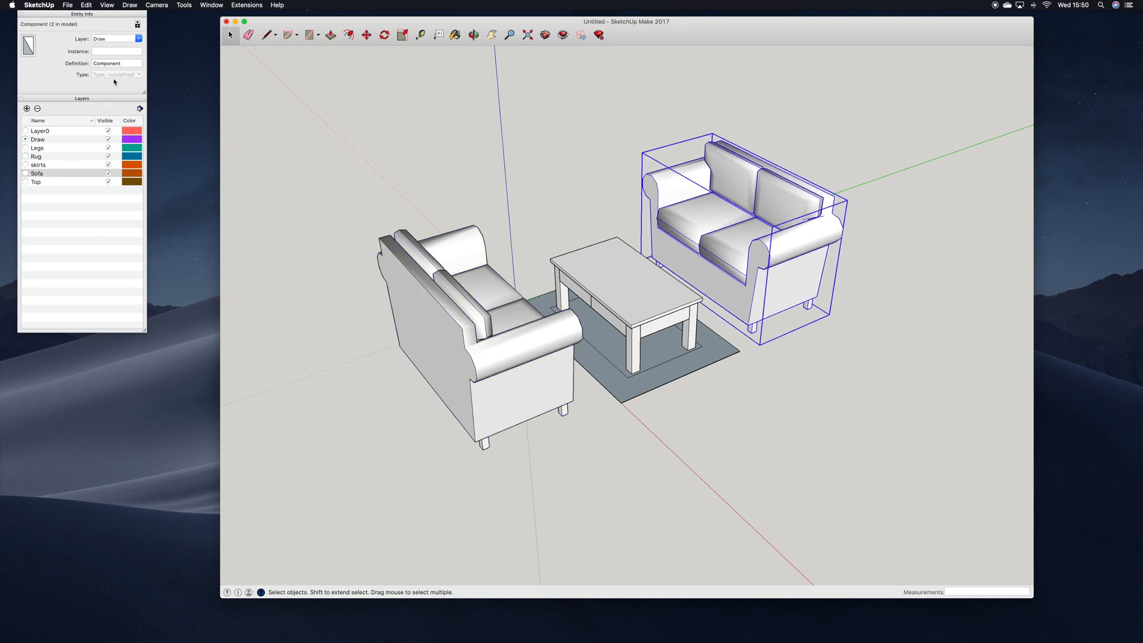
click(136, 39)
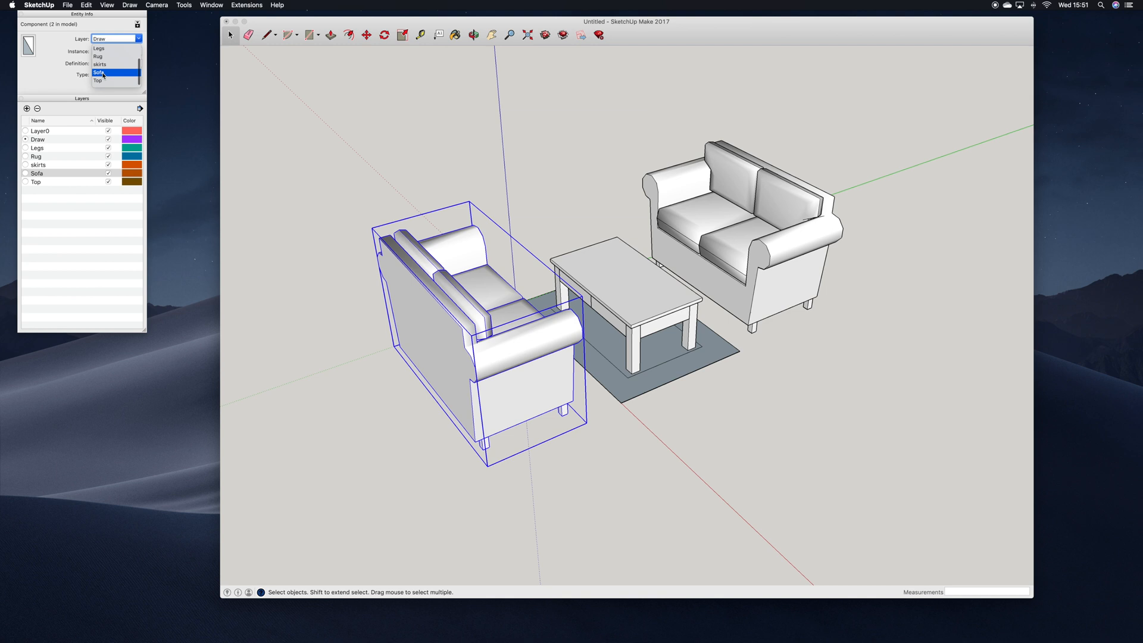
click(103, 73)
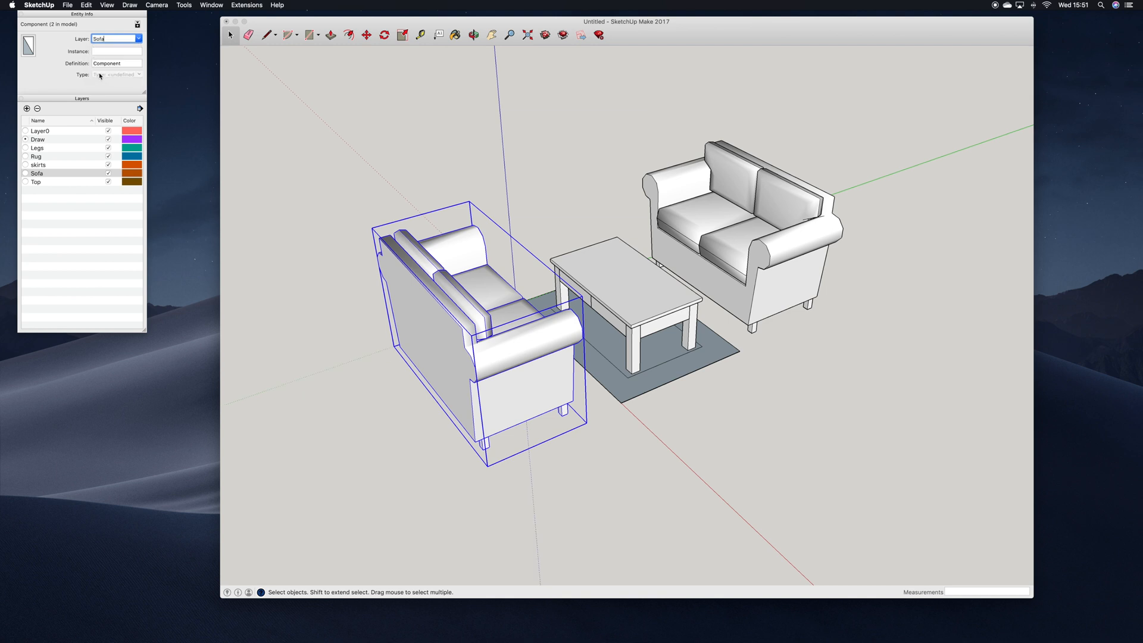
click(285, 187)
- Hide the Sofa and Rug layers so that only the table is shown
click(108, 150)
click(108, 150)
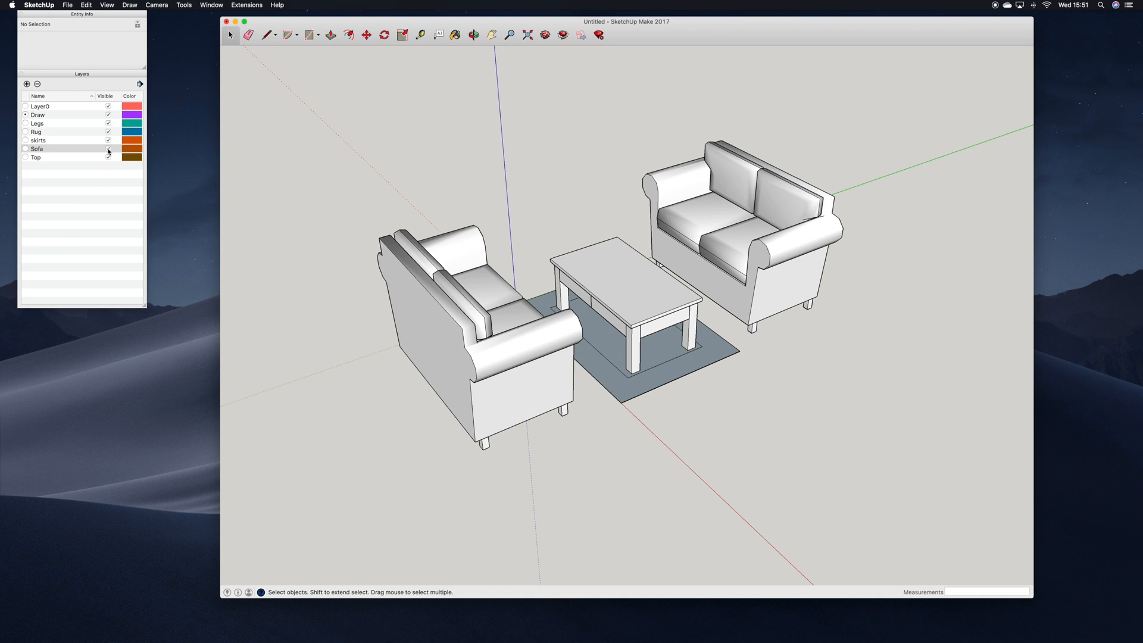
click(109, 150)
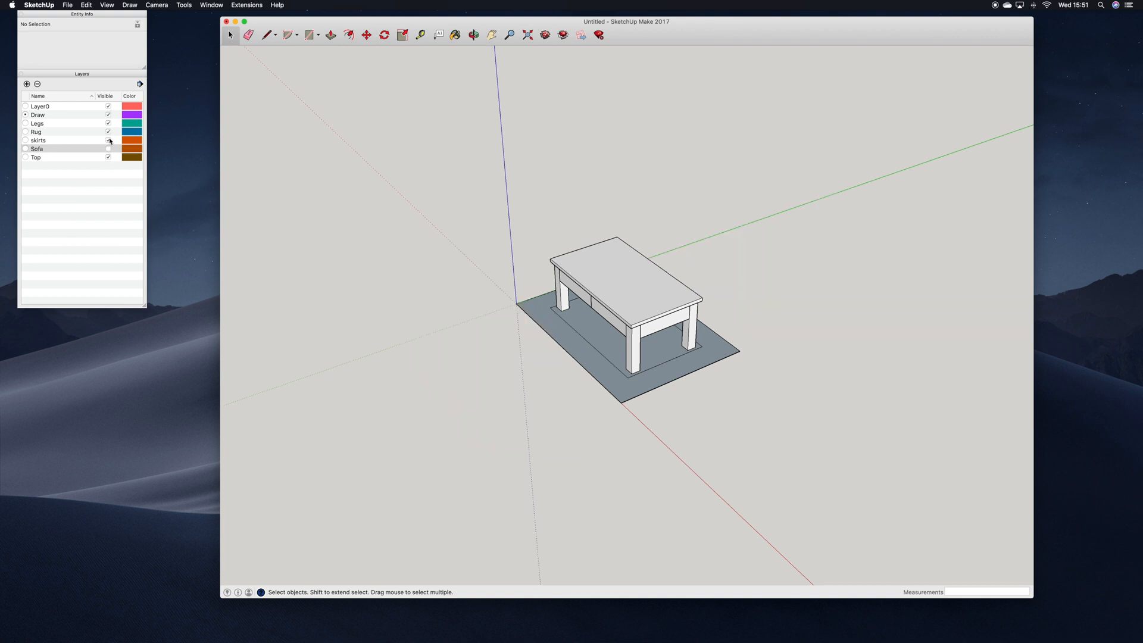
click(108, 132)
- Save a perspective view of the table alone as a scene and rename it TABLE
click(475, 36)
drag(564, 204, 600, 128)
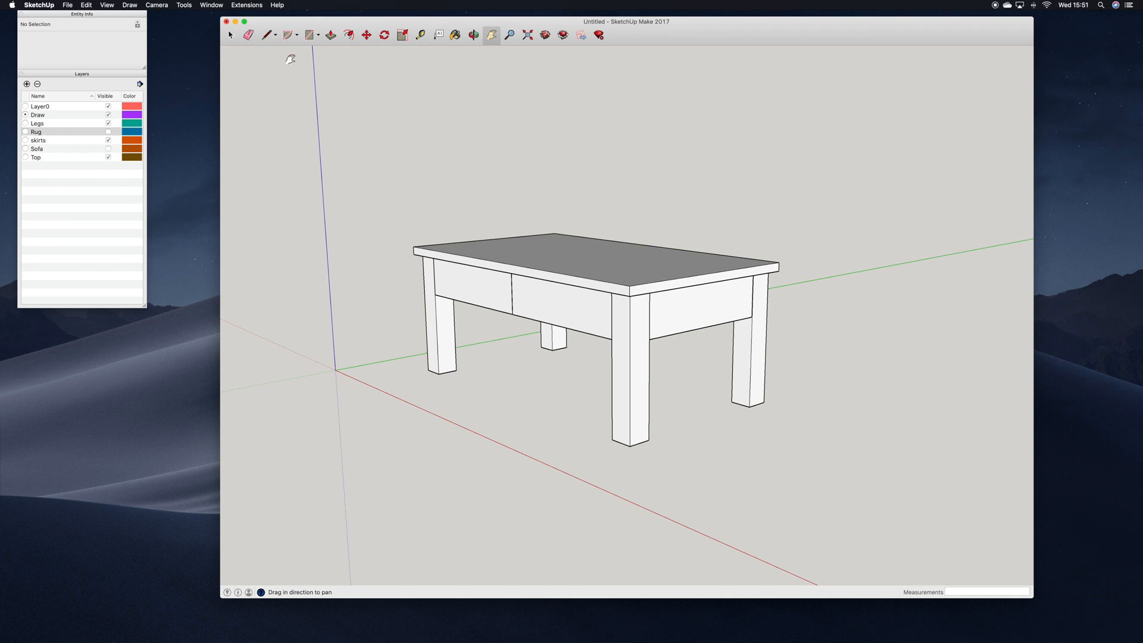
click(211, 6)
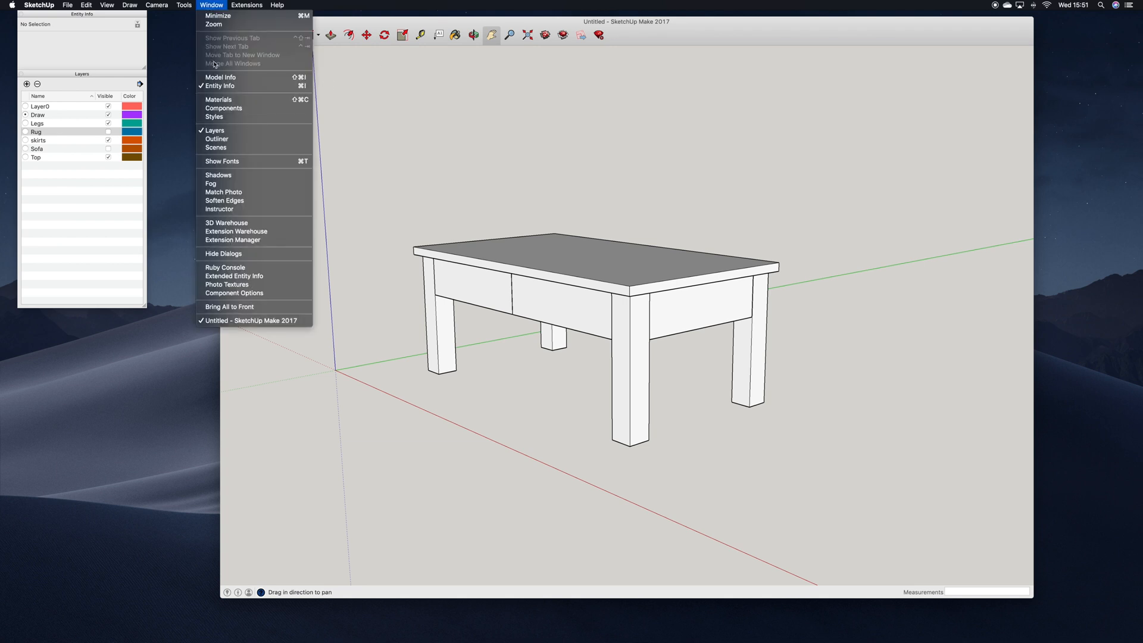
click(215, 147)
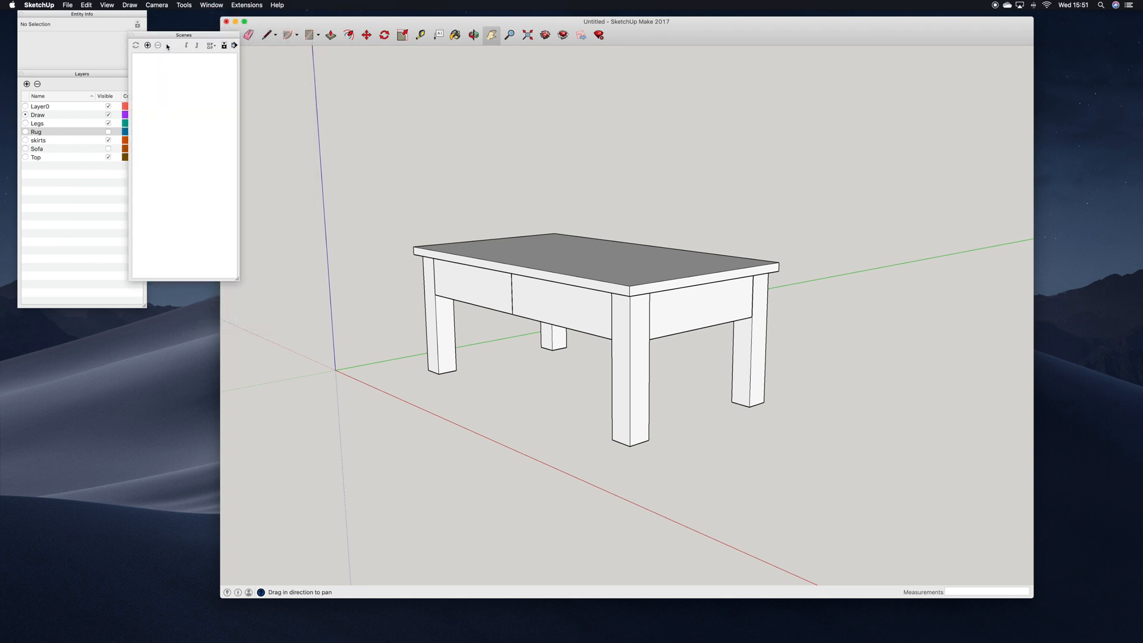
click(148, 45)
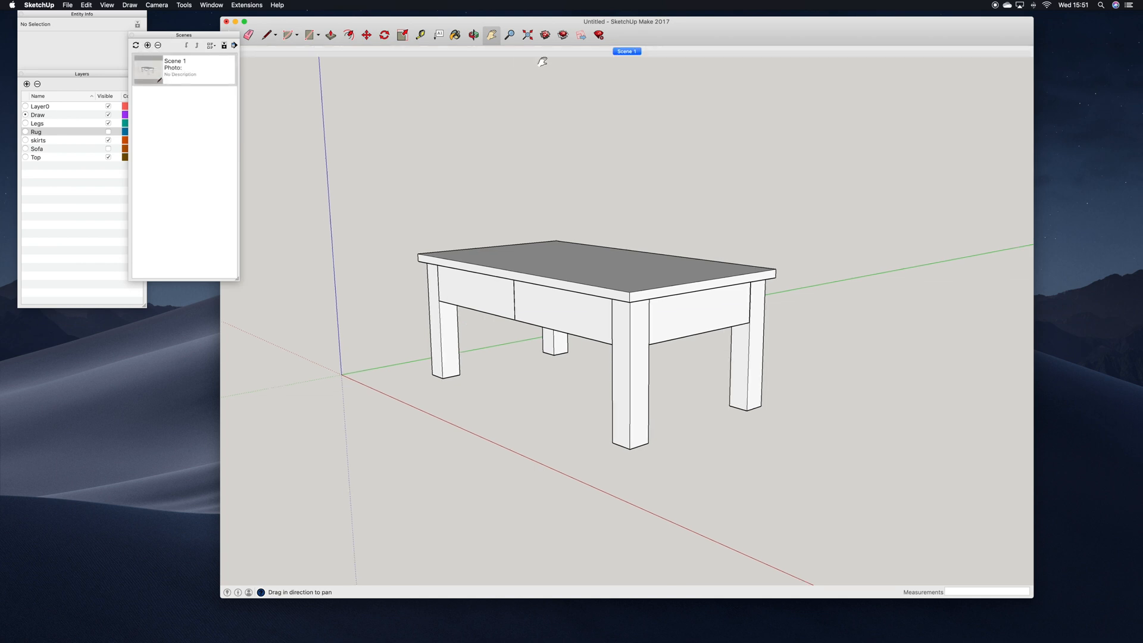
right_click(626, 54)
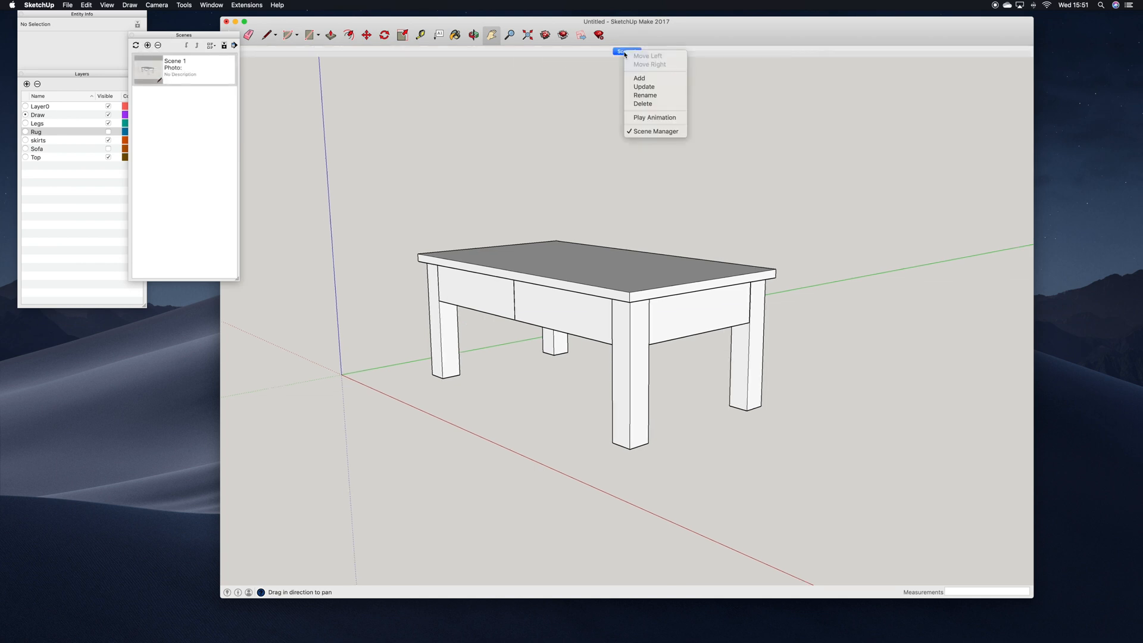
click(644, 95)
text(TABLE)
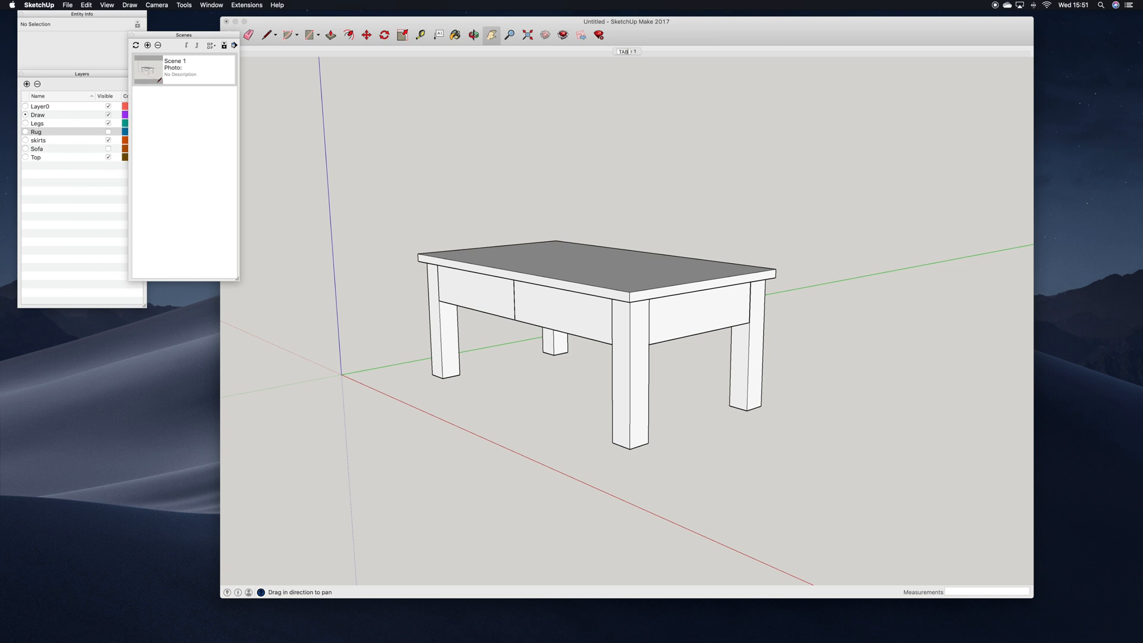
key(Return)
- Add a second scene from the current table view and rename it SIZES
click(149, 46)
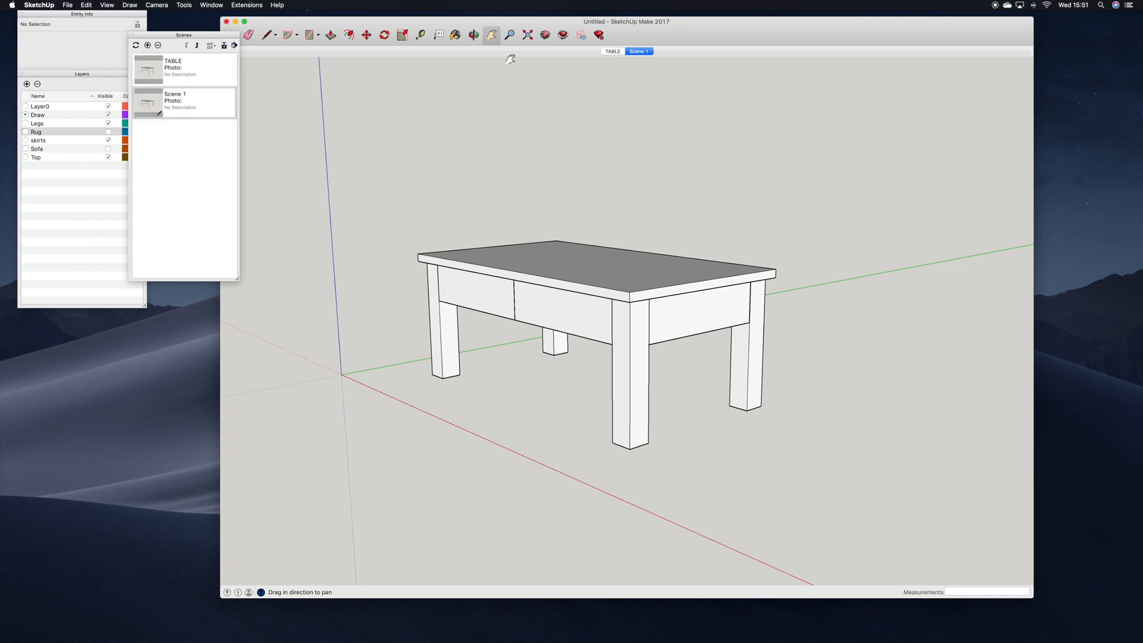
right_click(640, 52)
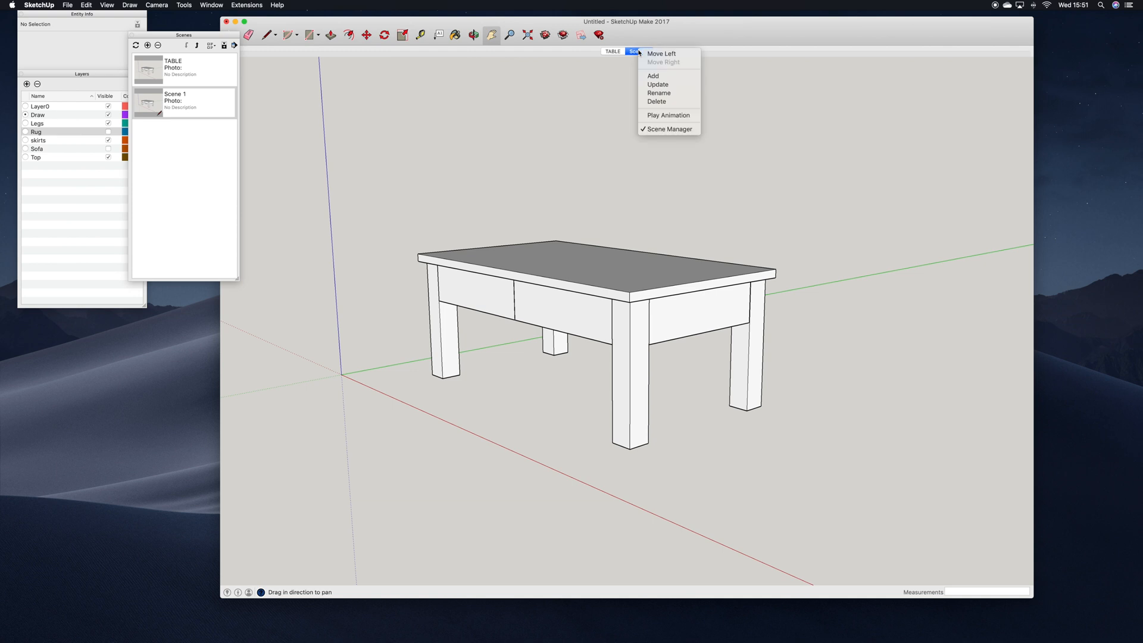
click(658, 93)
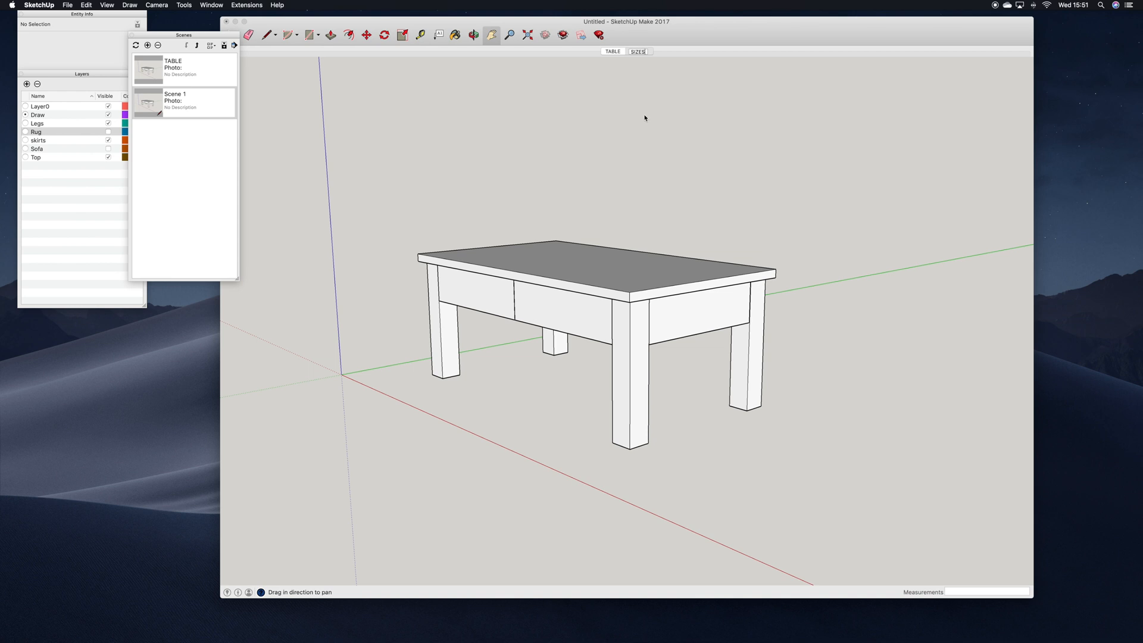
key(Return)
- Add a third scene from the current view and rename it SITUATION
click(147, 46)
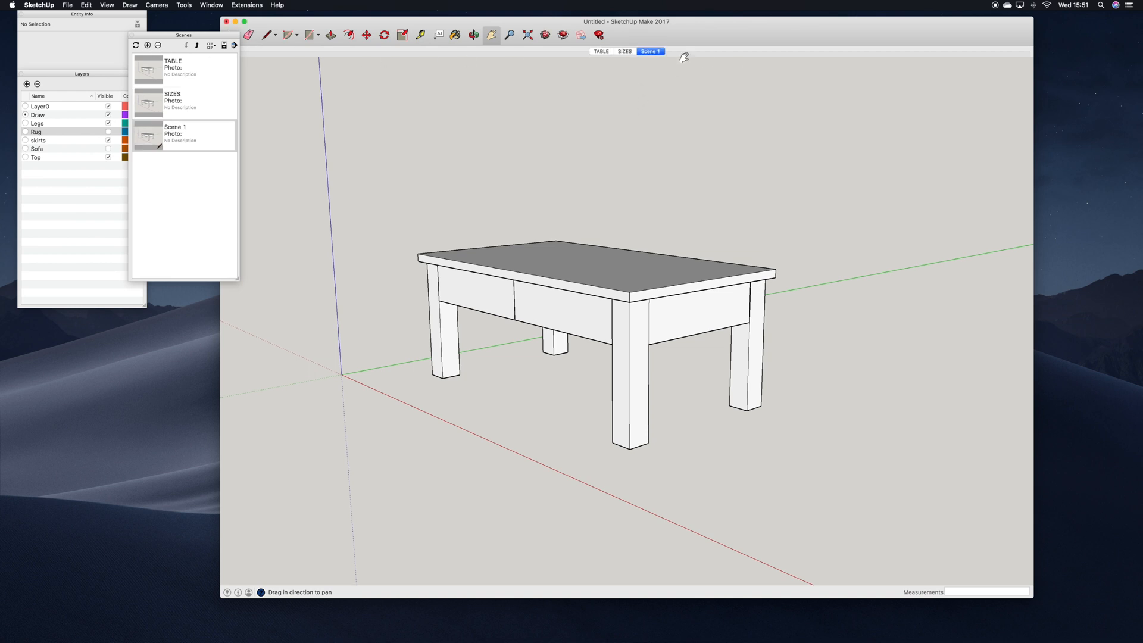
right_click(654, 54)
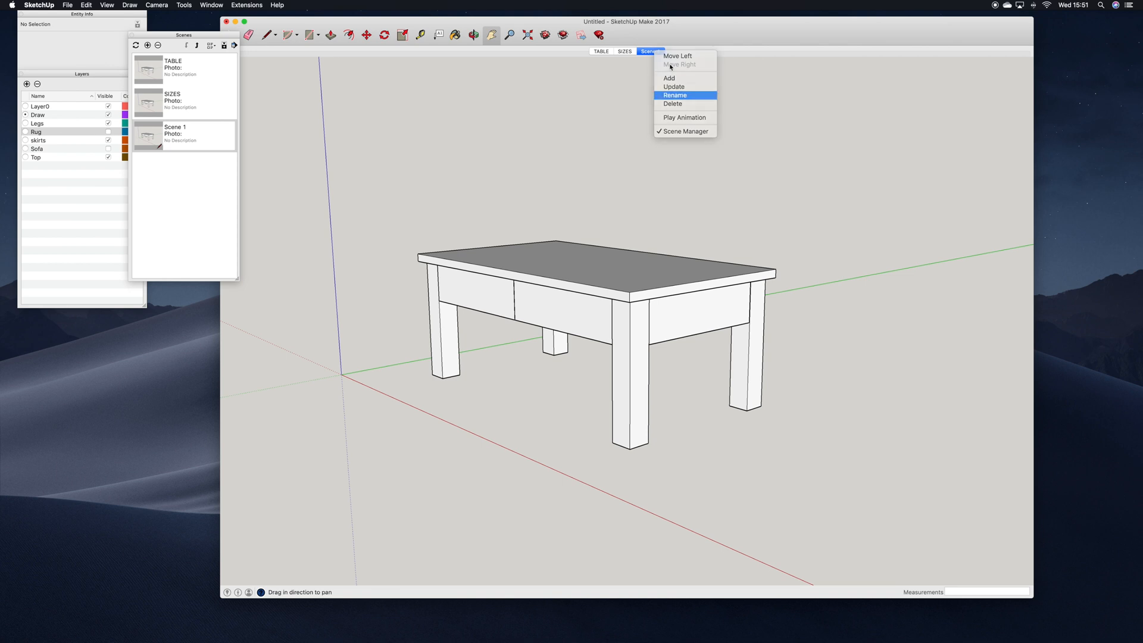
click(658, 93)
text(SITUATION)
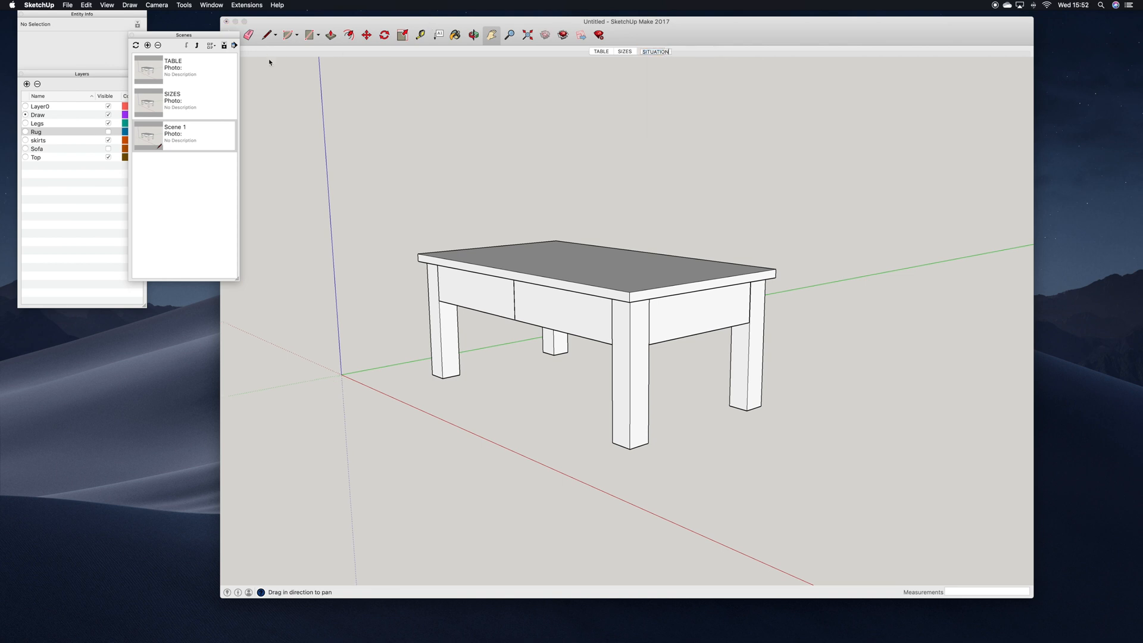
key(Return)
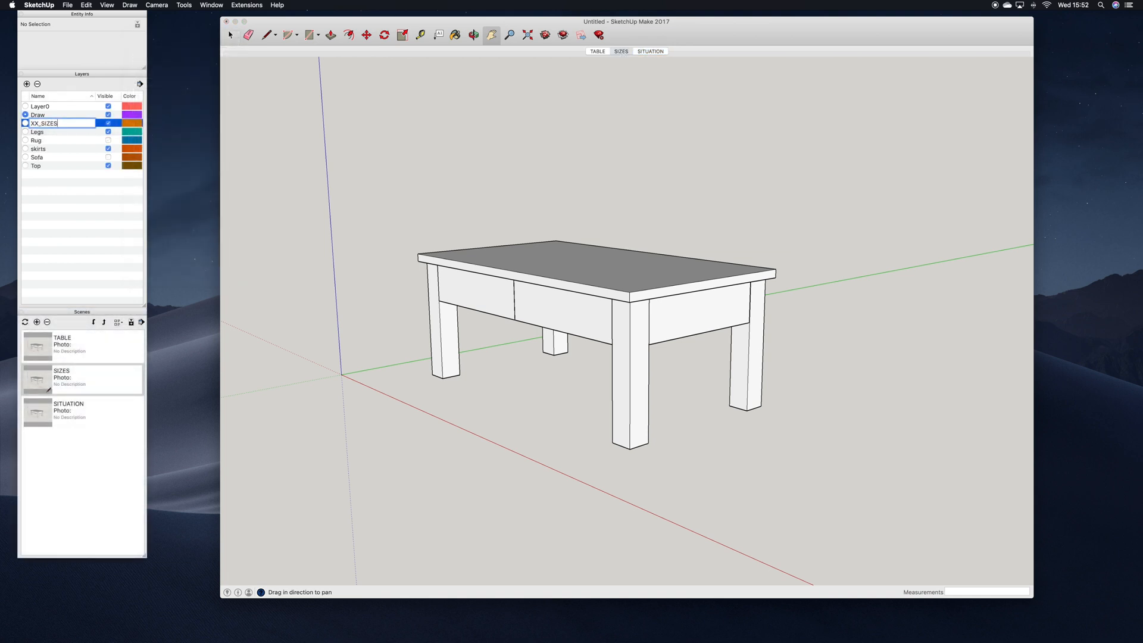
- Name the new layer for the dimensions XX_sizes
key(BackSpace)
key(BackSpace)
text(XX_sizes)
key(Return)
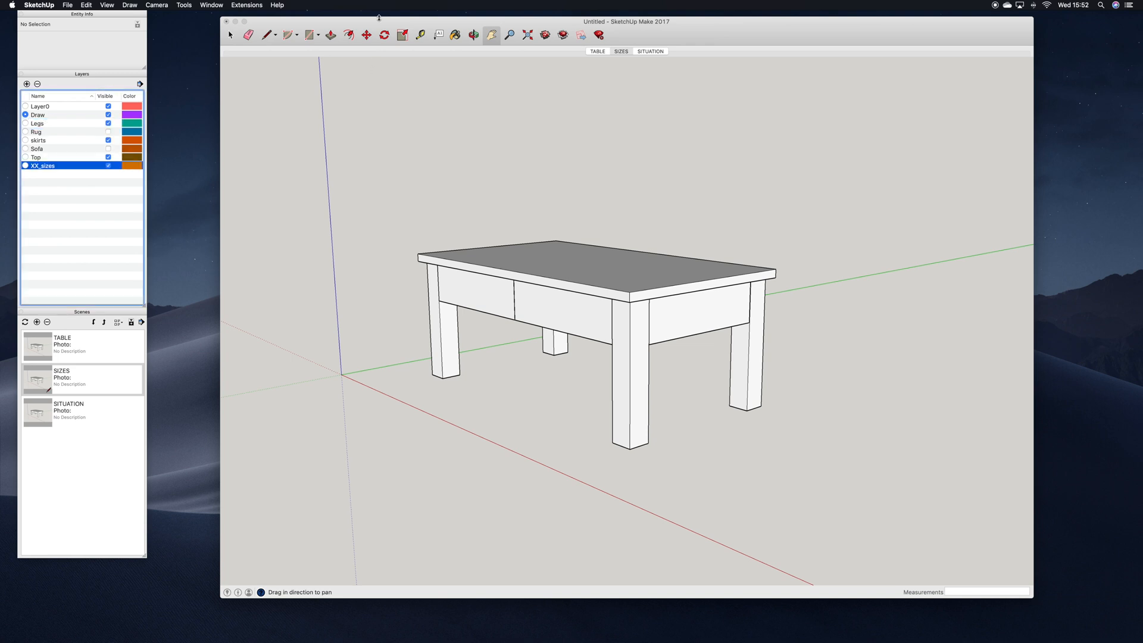
- Dimension the tabletop's length and width, the table height, the skirt's height and length, and both sides of the front leg
click(184, 5)
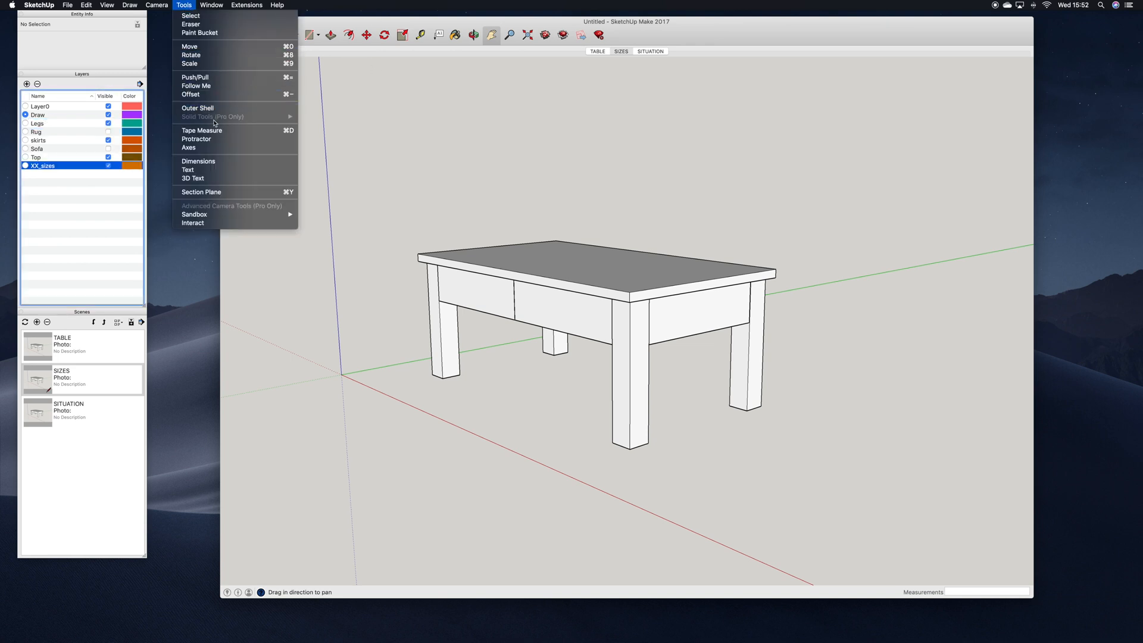
click(198, 161)
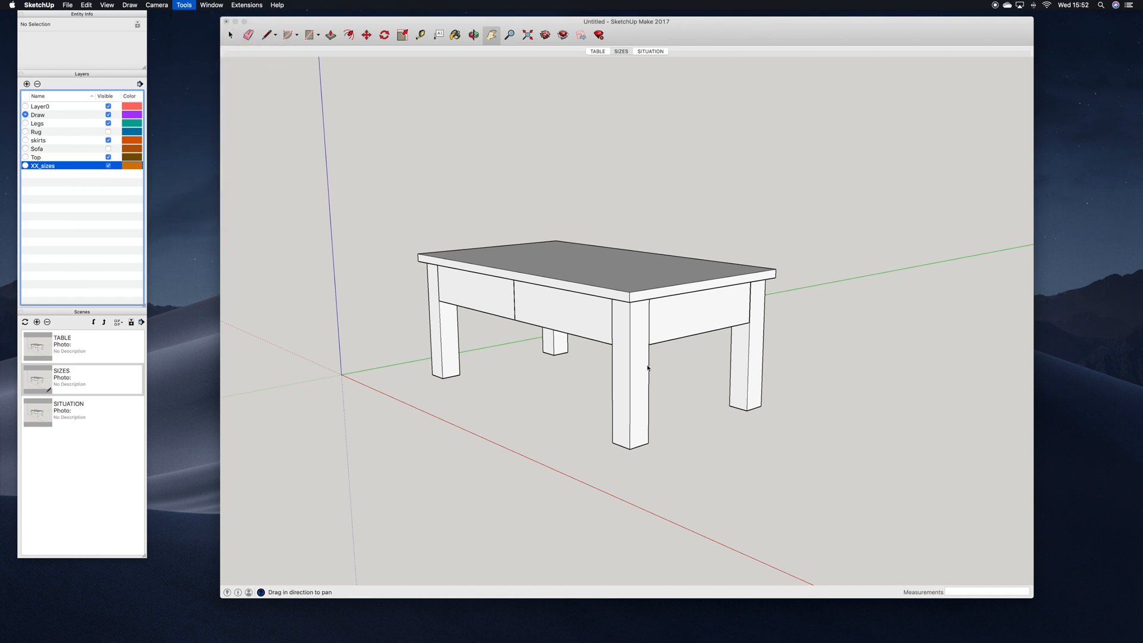
click(629, 292)
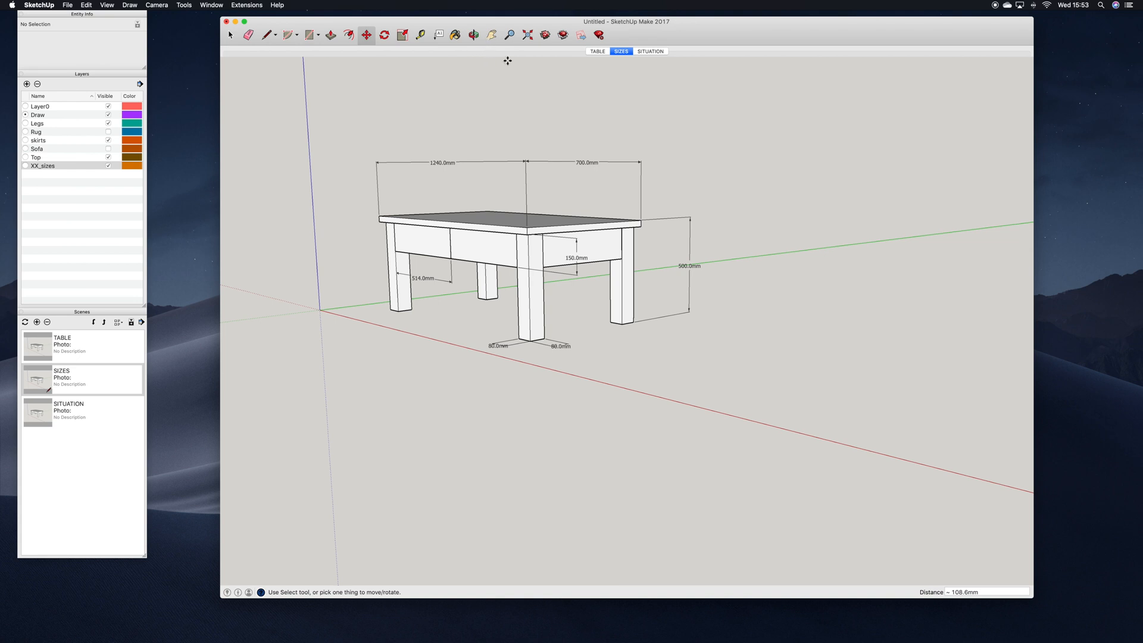
- Attach a leader text reading American white OAK to the tabletop and place it above the table's far end
scroll(493, 98, up, 5)
click(474, 35)
drag(503, 88, 519, 118)
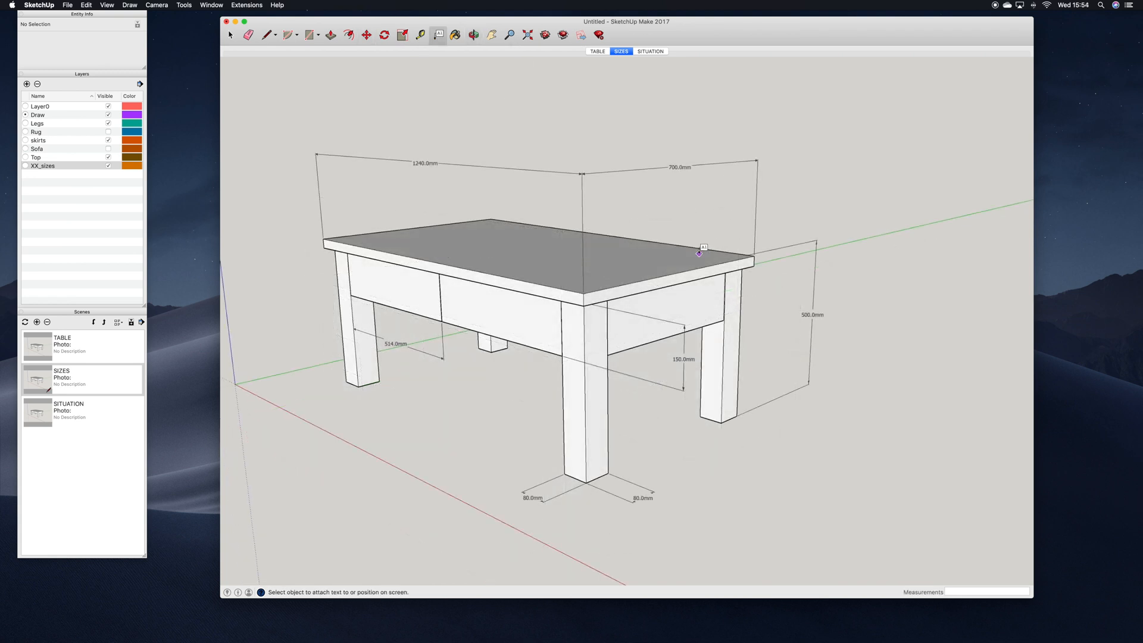
click(699, 252)
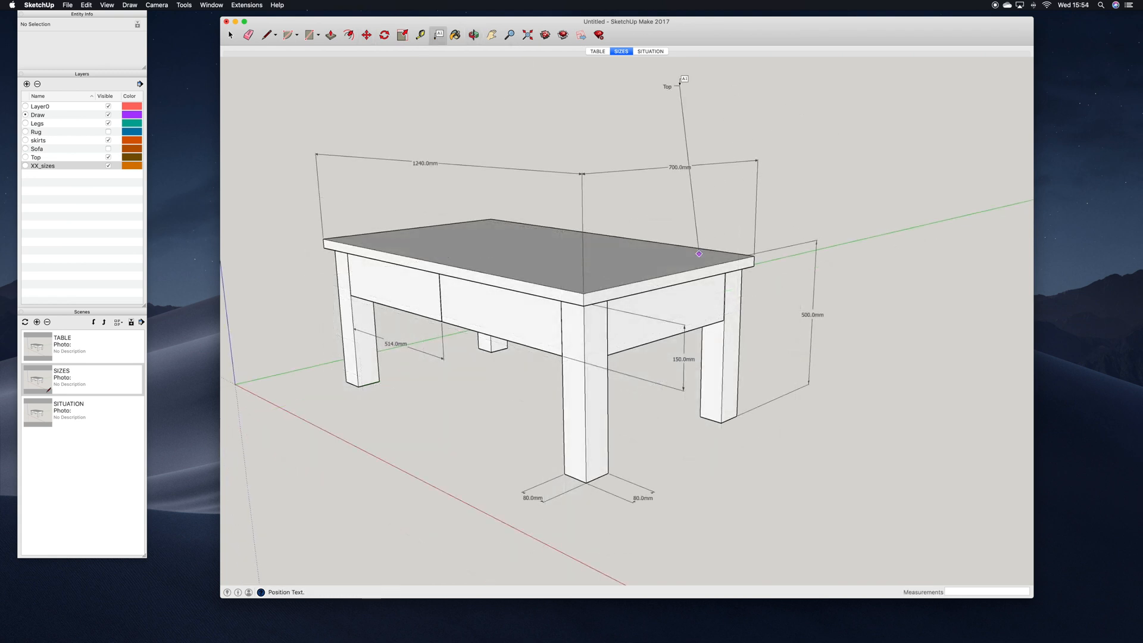
click(857, 139)
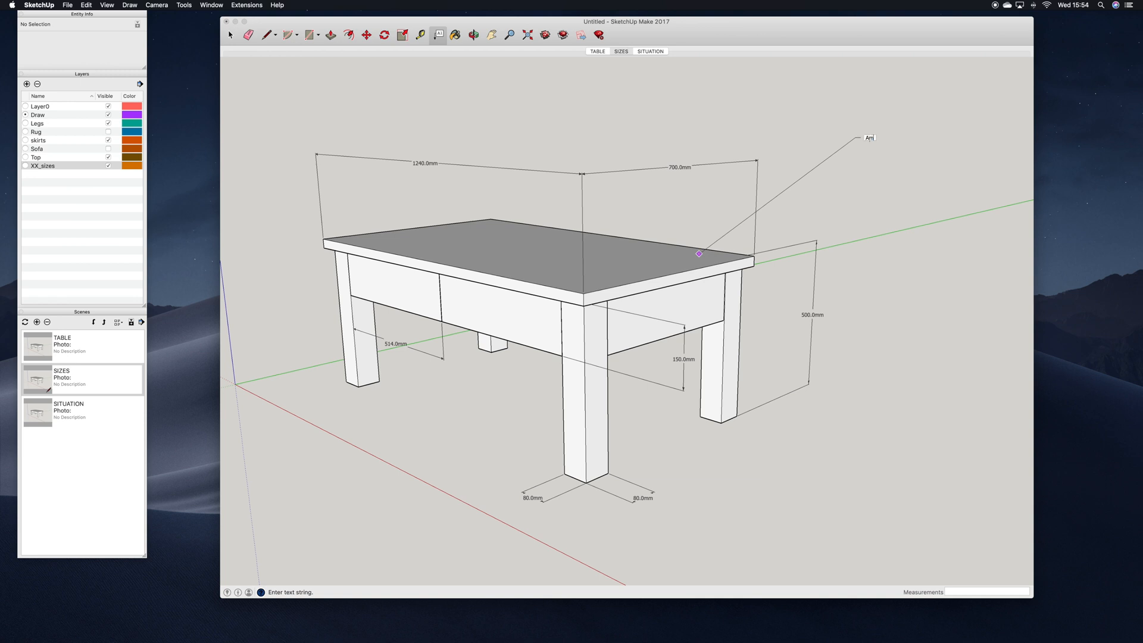
- Hide the XX_sizes layer in the TABLE scene and update that scene
click(597, 52)
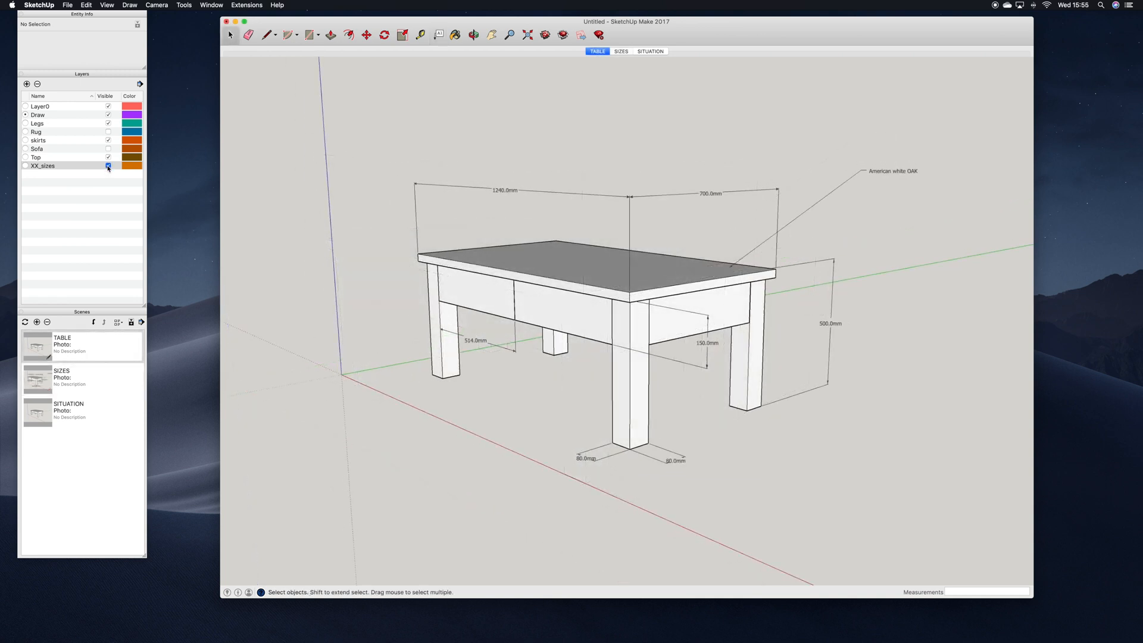
right_click(601, 51)
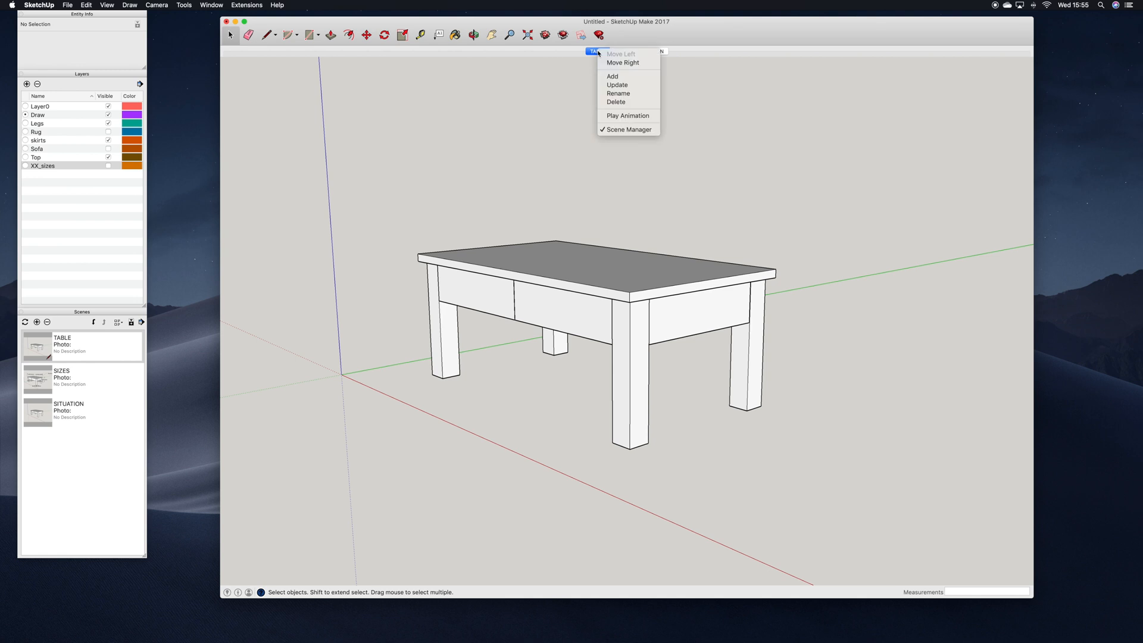
click(636, 82)
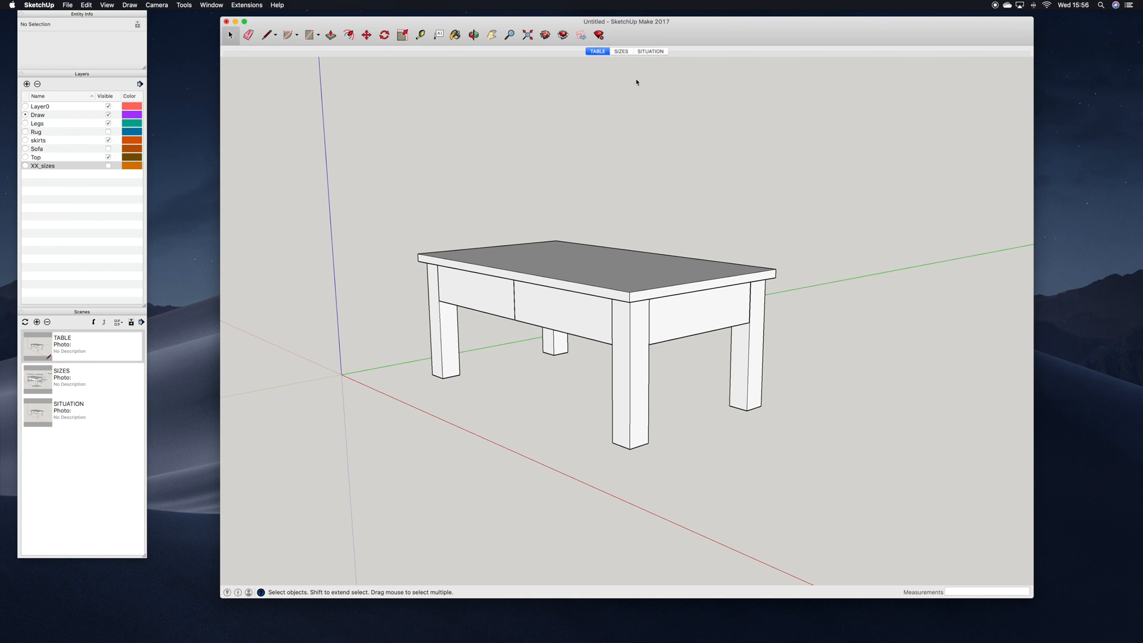
- In the SITUATION scene, hide the XX_sizes layer and show the Rug and Sofa layers
click(620, 52)
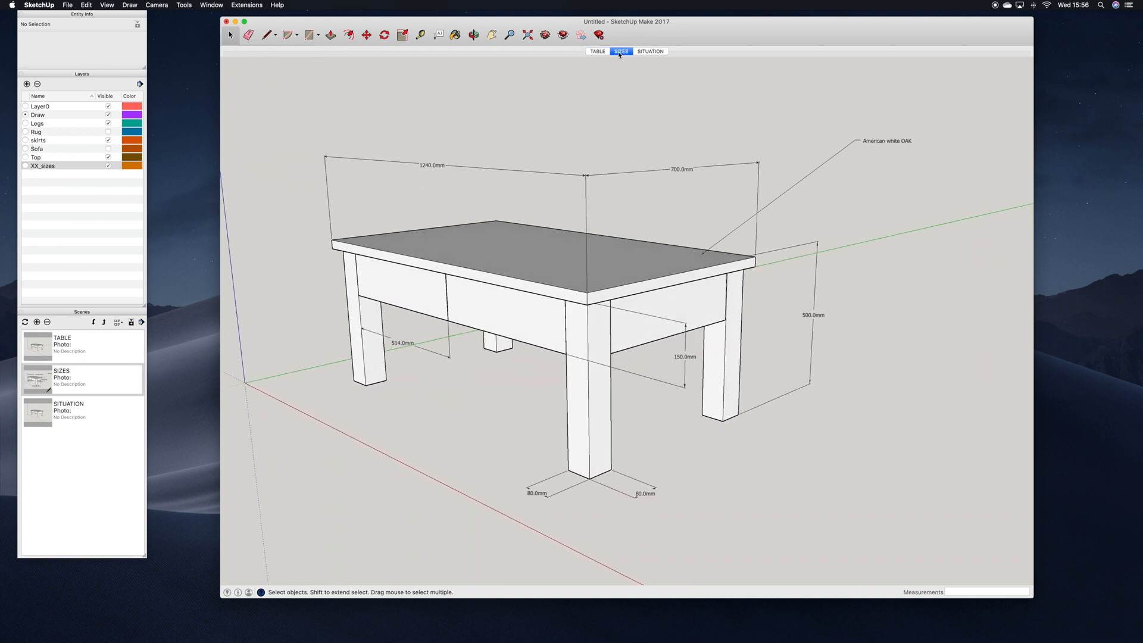
click(663, 52)
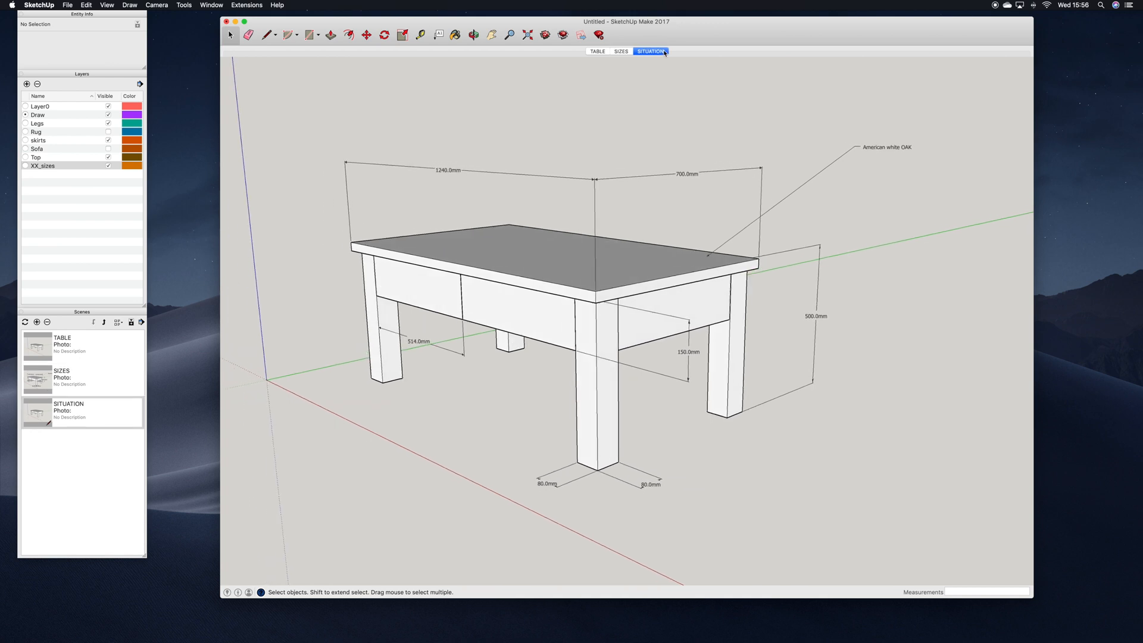
click(108, 166)
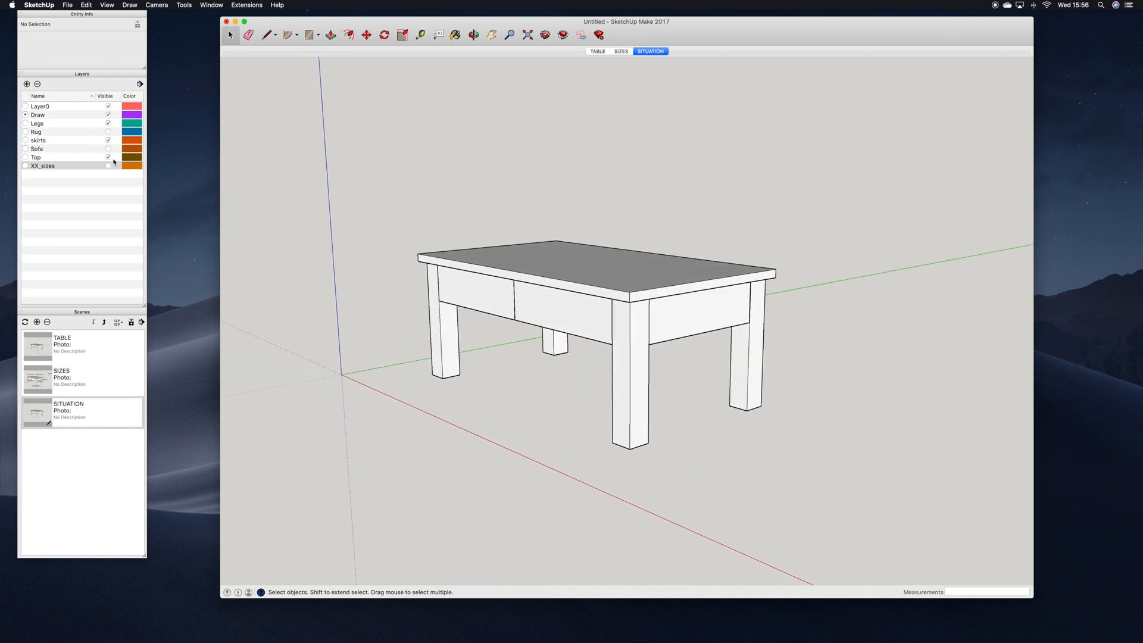
click(108, 132)
click(108, 148)
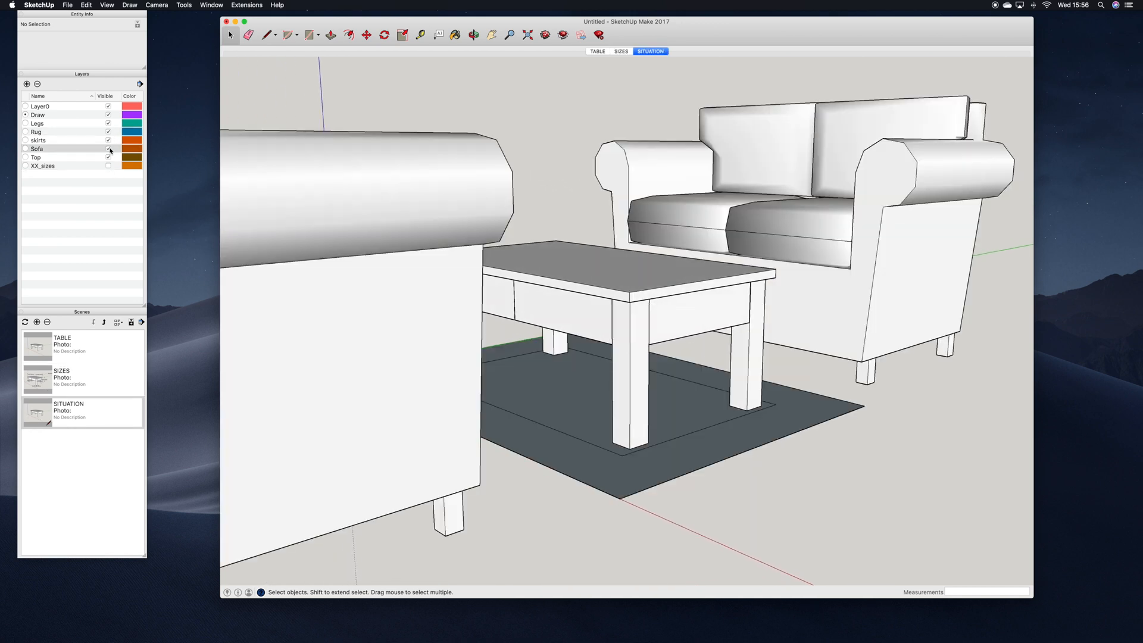
- Update the SITUATION scene with an elevated view framing the table, rug and both sofas
scroll(423, 137, down, 5)
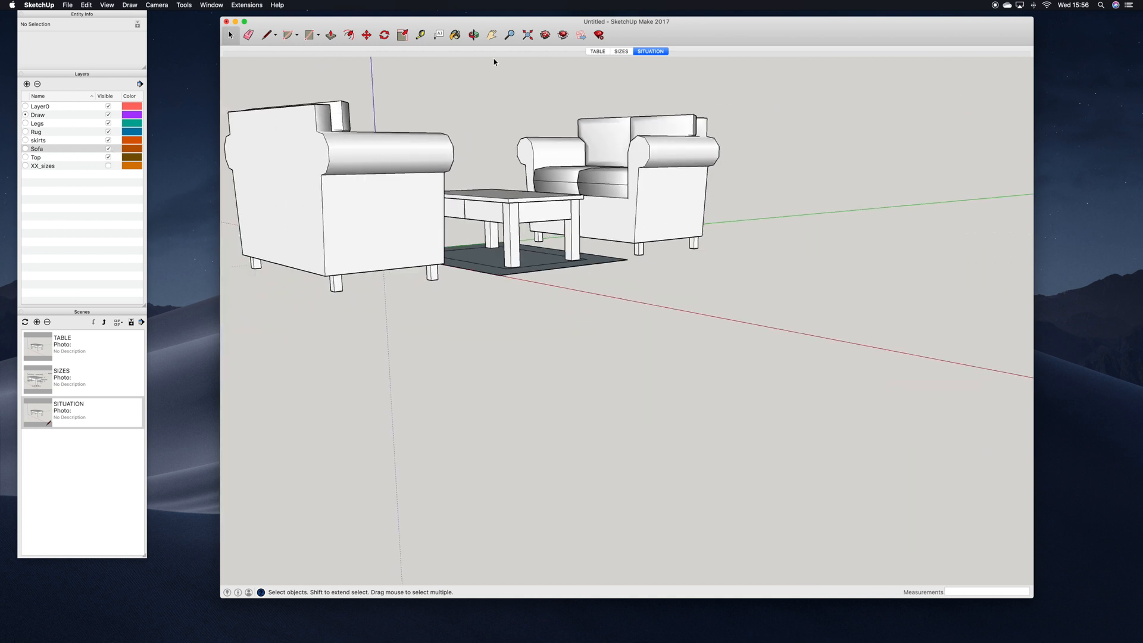
click(489, 36)
drag(479, 69, 491, 182)
click(474, 36)
drag(533, 116, 500, 279)
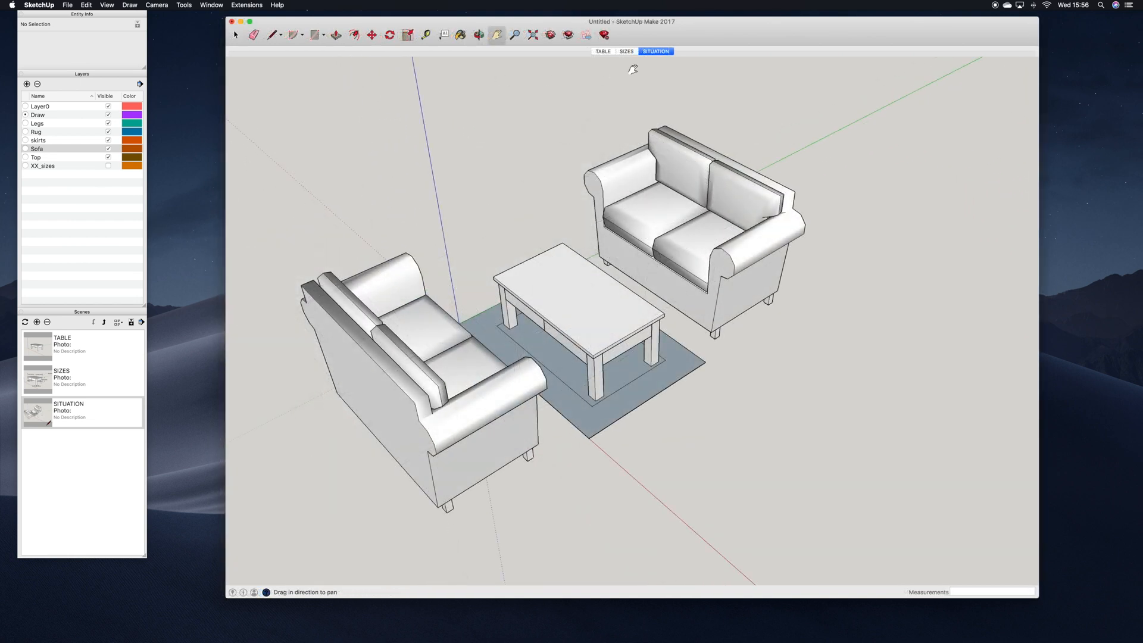
right_click(652, 55)
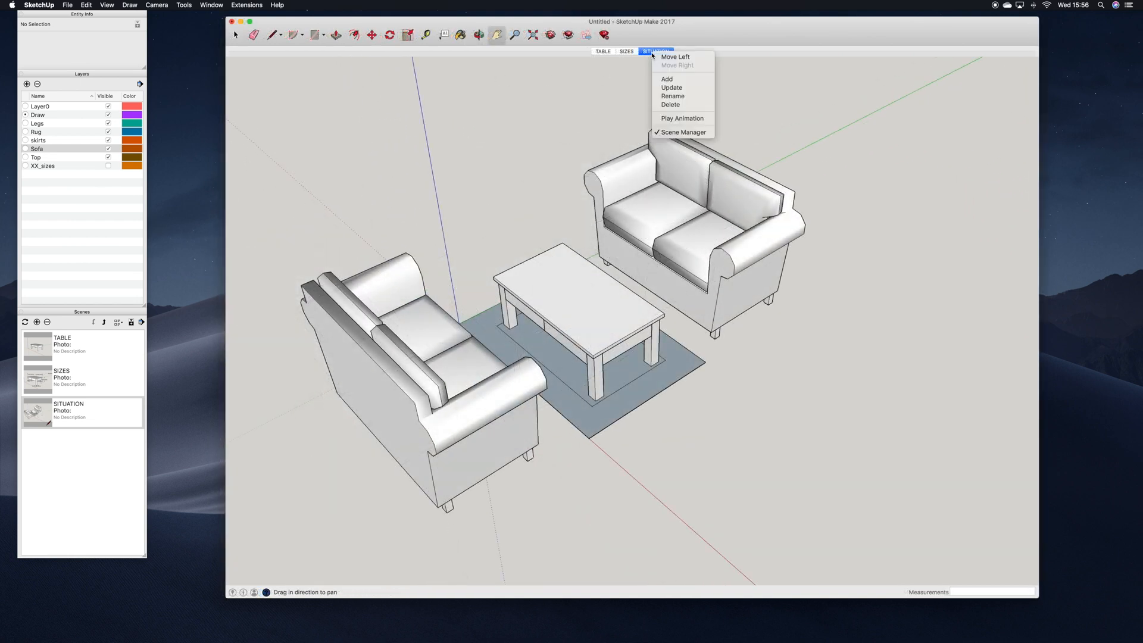
click(672, 87)
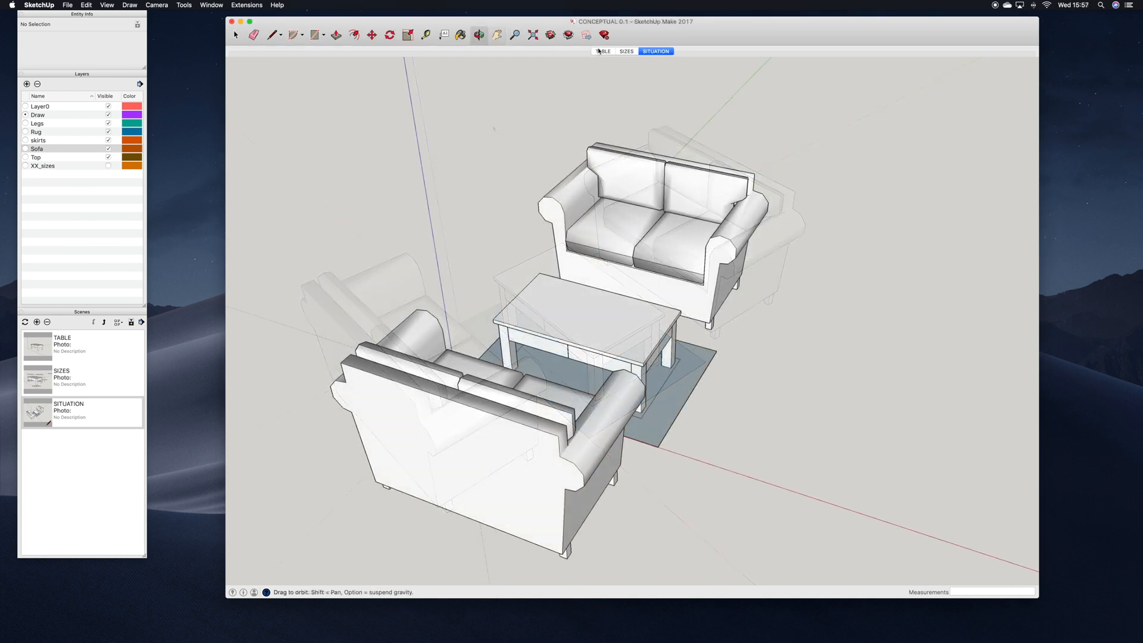
- Review the SIZES and SITUATION scenes and look at the furniture arrangement from different angles
click(625, 51)
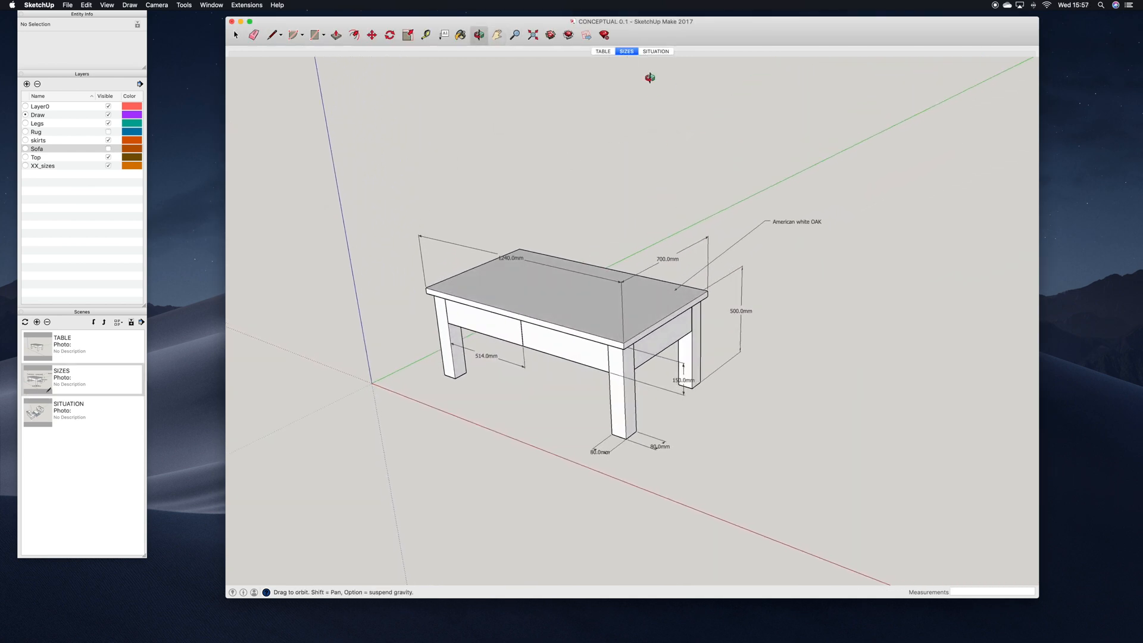
click(658, 53)
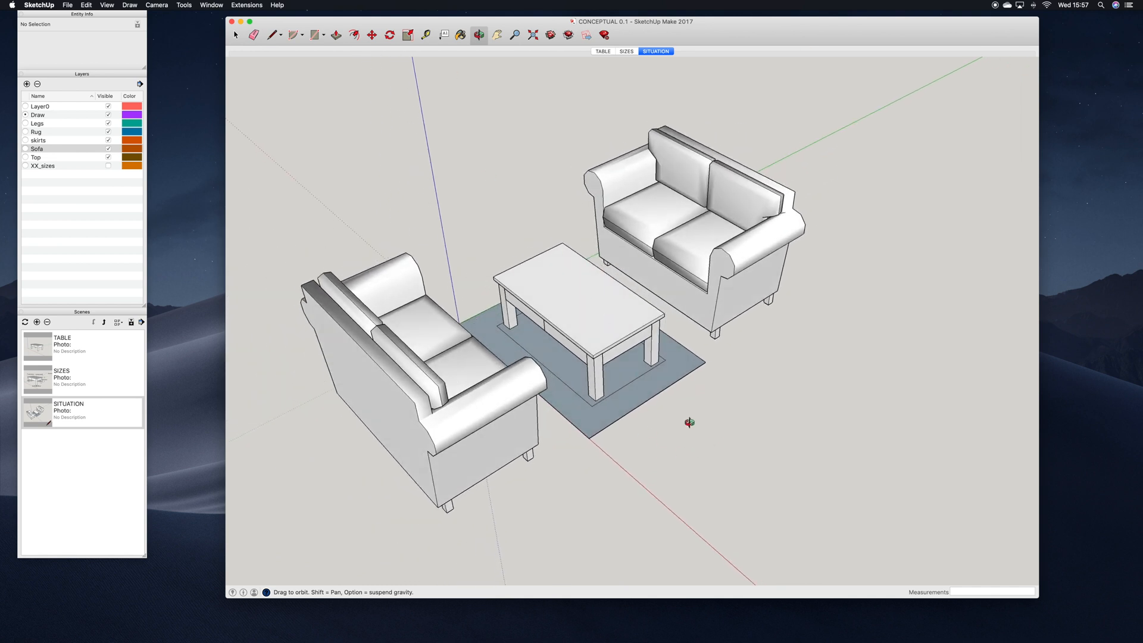
drag(660, 458, 630, 458)
drag(0, 169, 0, 173)
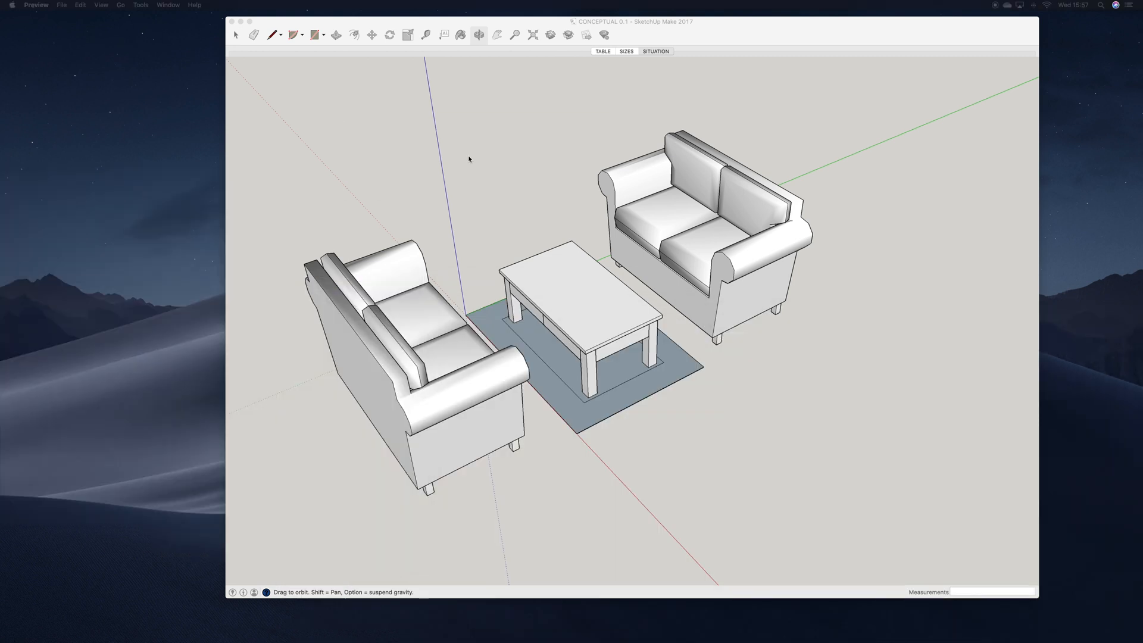
click(450, 25)
mouse_move(530, 233)
mouse_down()
mouse_move(500, 171)
mouse_move(530, 129)
mouse_move(600, 269)
mouse_up()
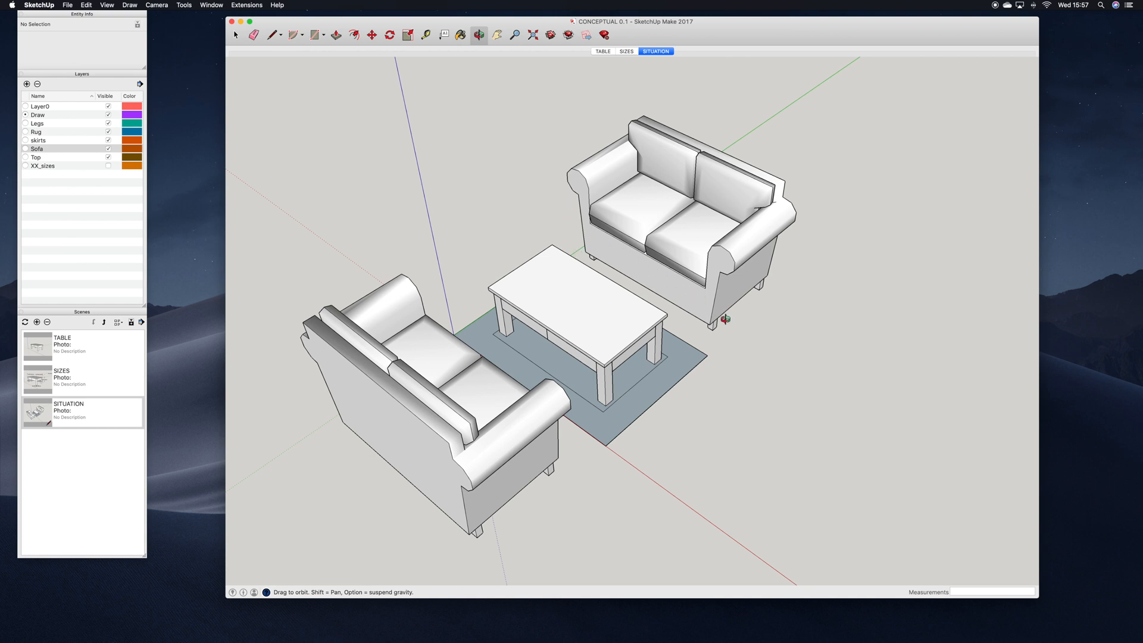
- Switch to the TABLE scene and show the Rug layer under the table
click(603, 51)
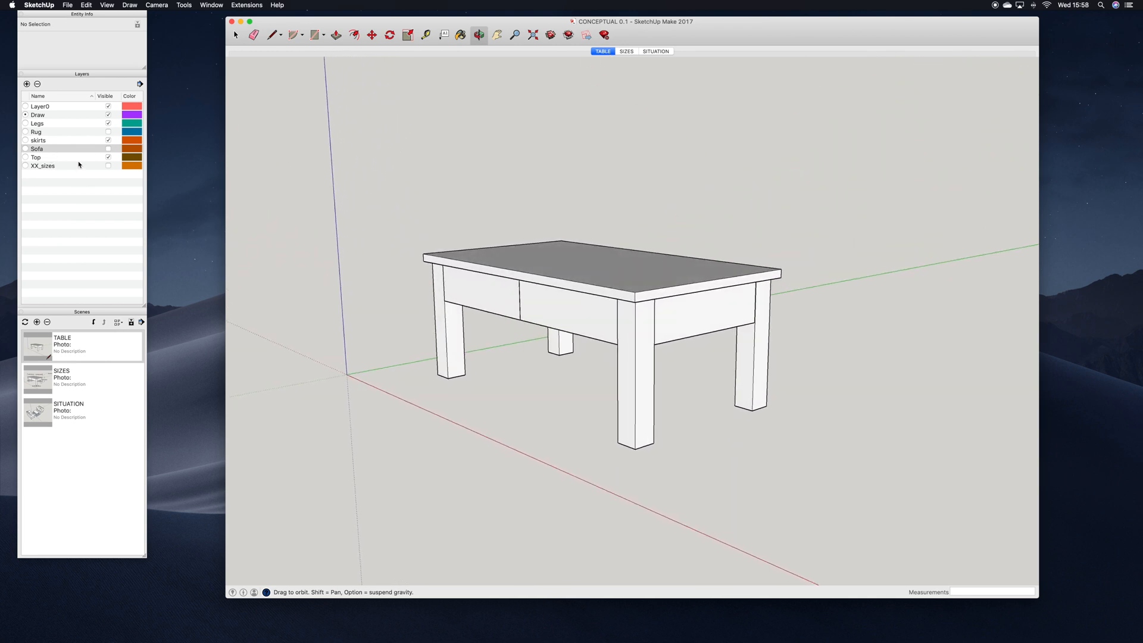
click(108, 132)
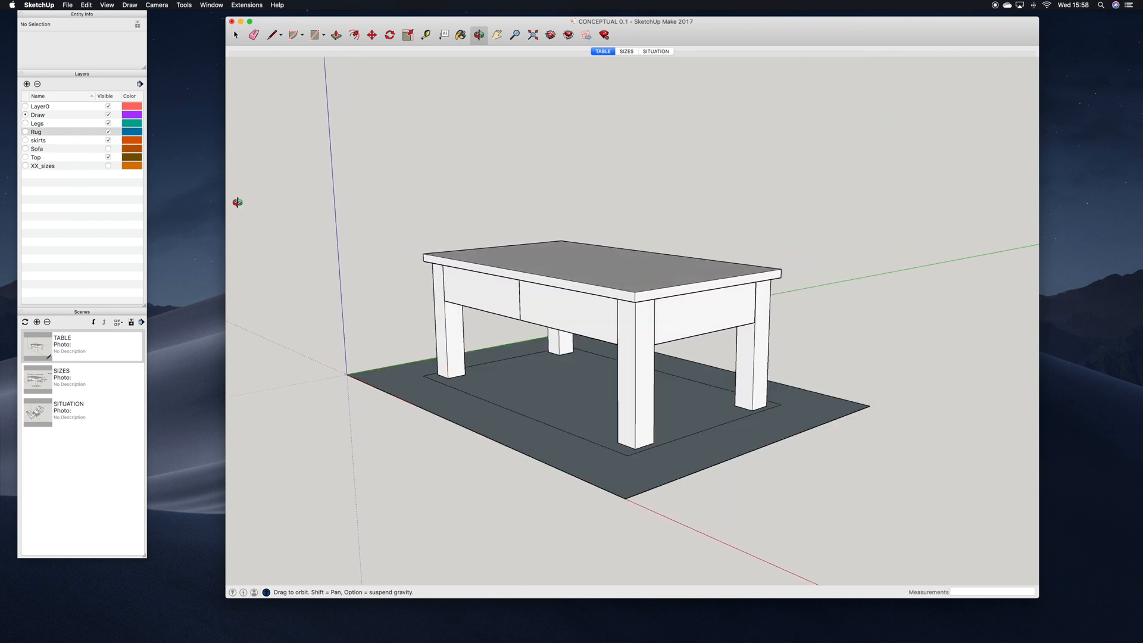
- Move the two legs at the table's near short end 150 mm outward along the red axis
click(244, 37)
click(642, 430)
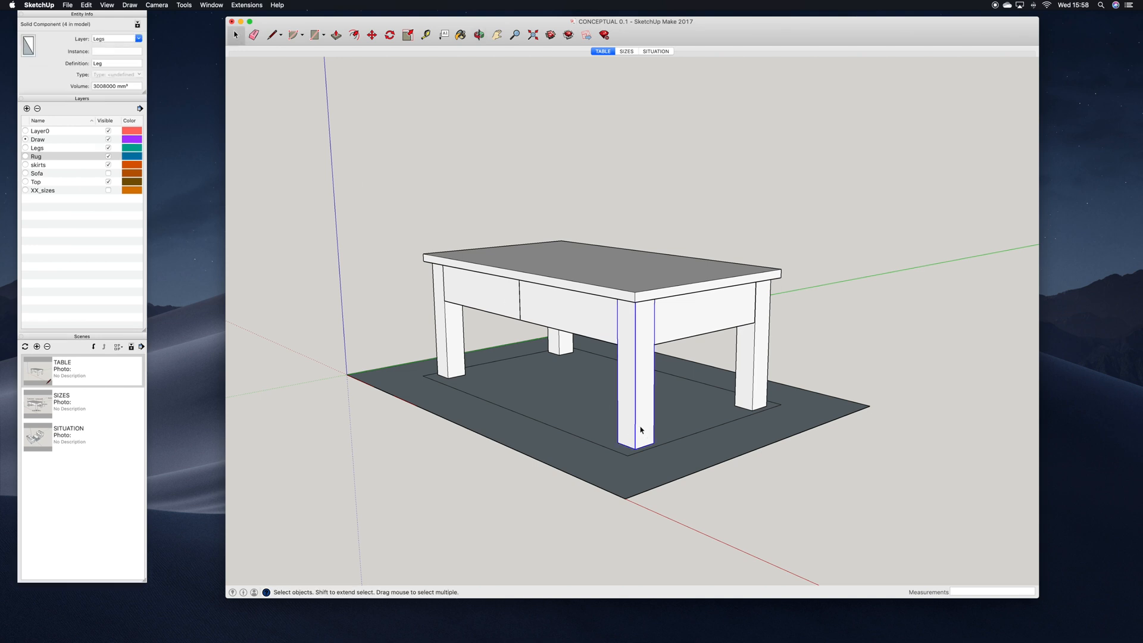
shift+click(749, 393)
scroll(690, 369, up, 3)
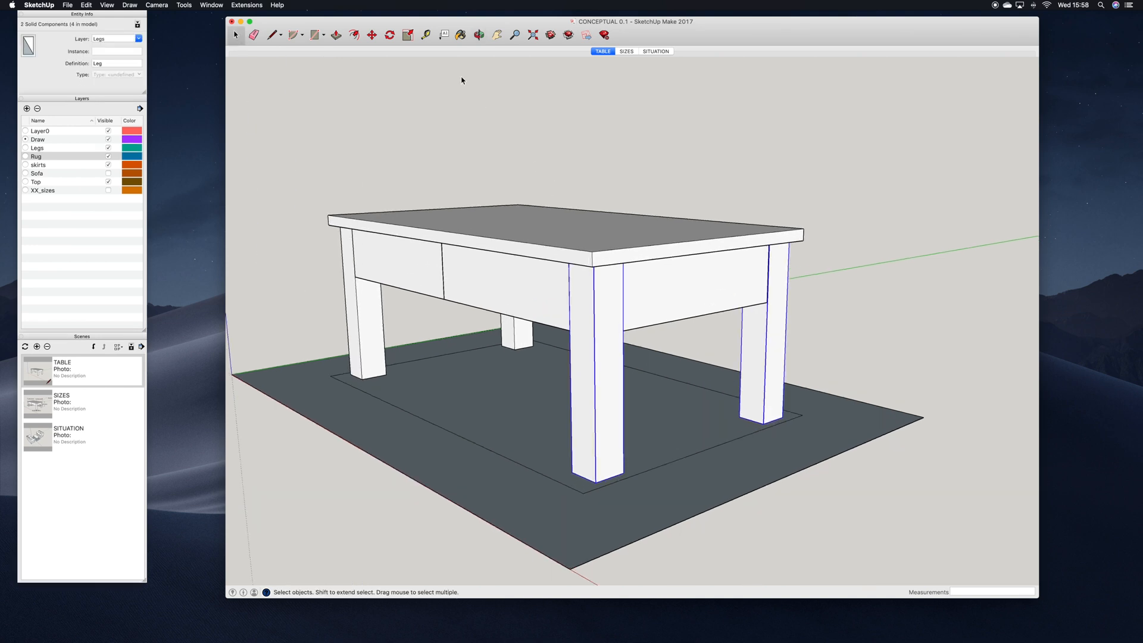
click(372, 35)
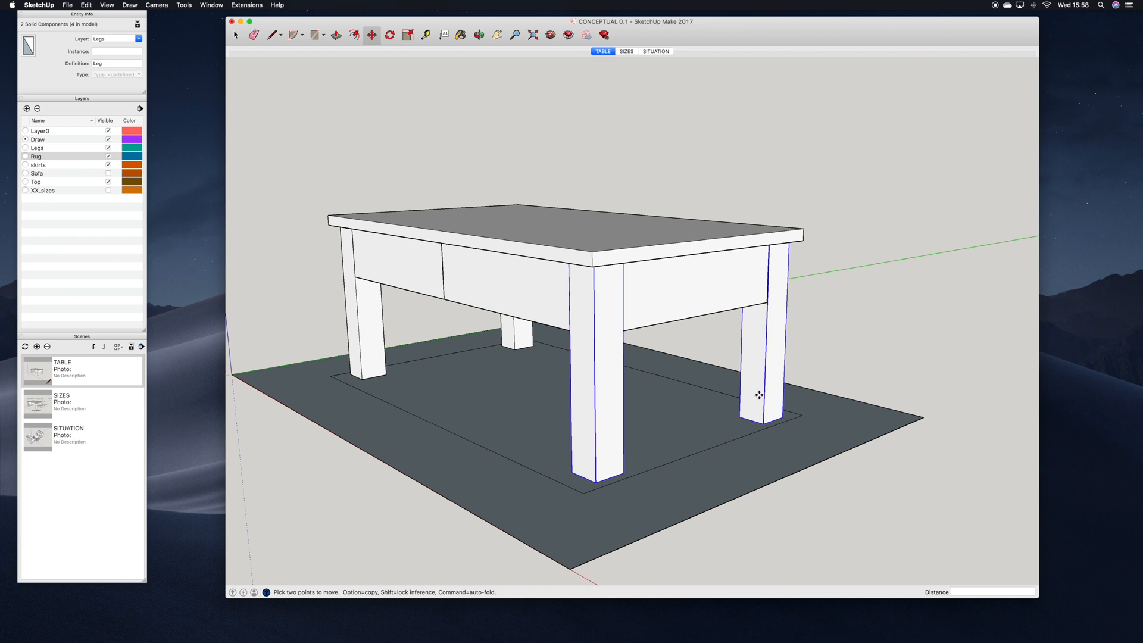
click(759, 395)
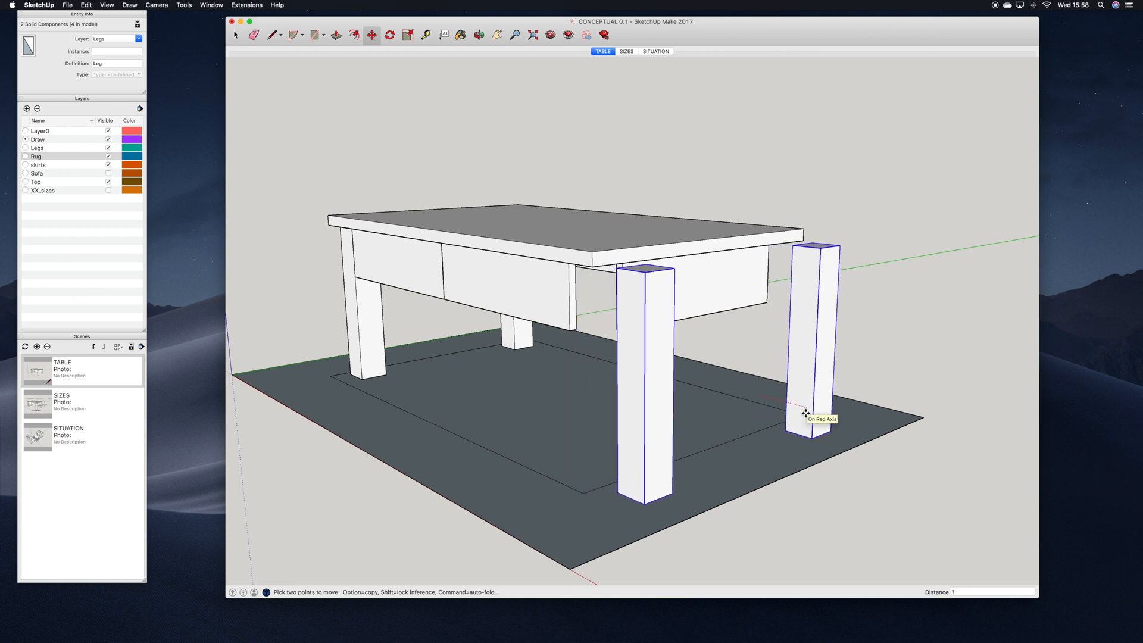
key(Return)
- Move the two legs at the table's opposite short end 150 mm outward along the red axis
click(479, 35)
drag(278, 283, 691, 270)
click(235, 34)
click(333, 387)
shift+click(429, 419)
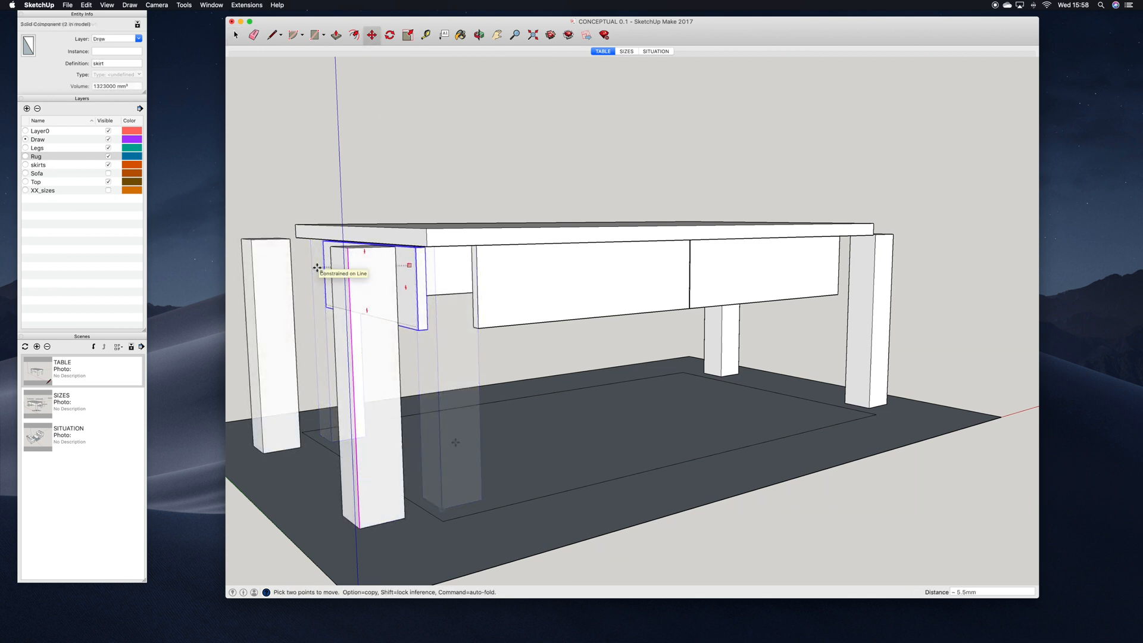
- Move the end skirt out between the relocated legs and Push/Pull the long side panel's end face 150 mm to meet the leg
click(408, 257)
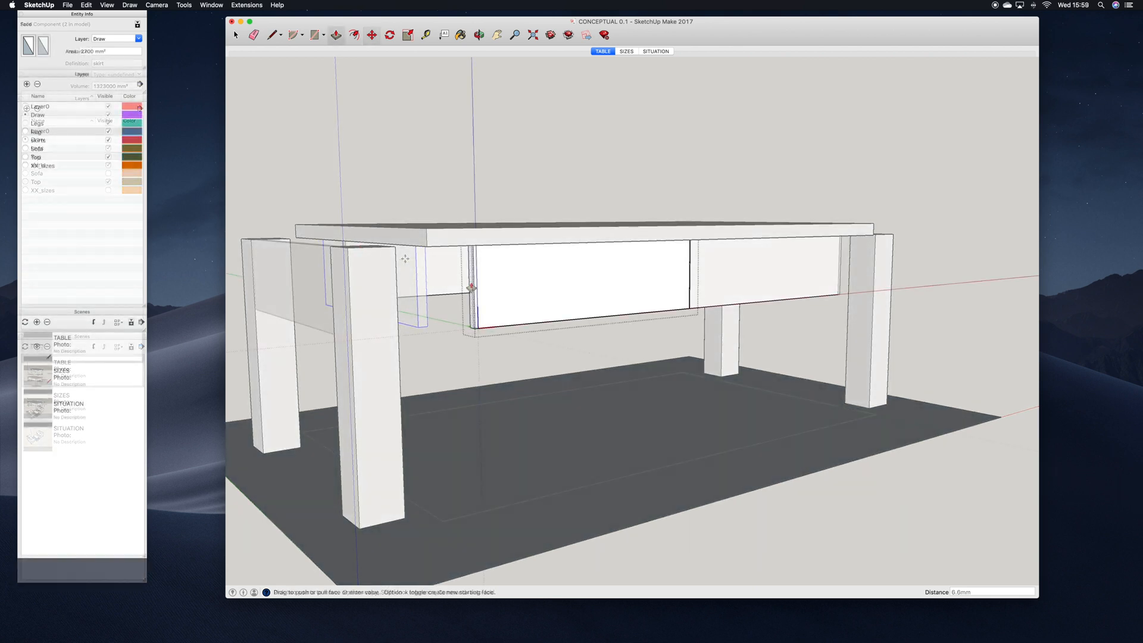
key(Return)
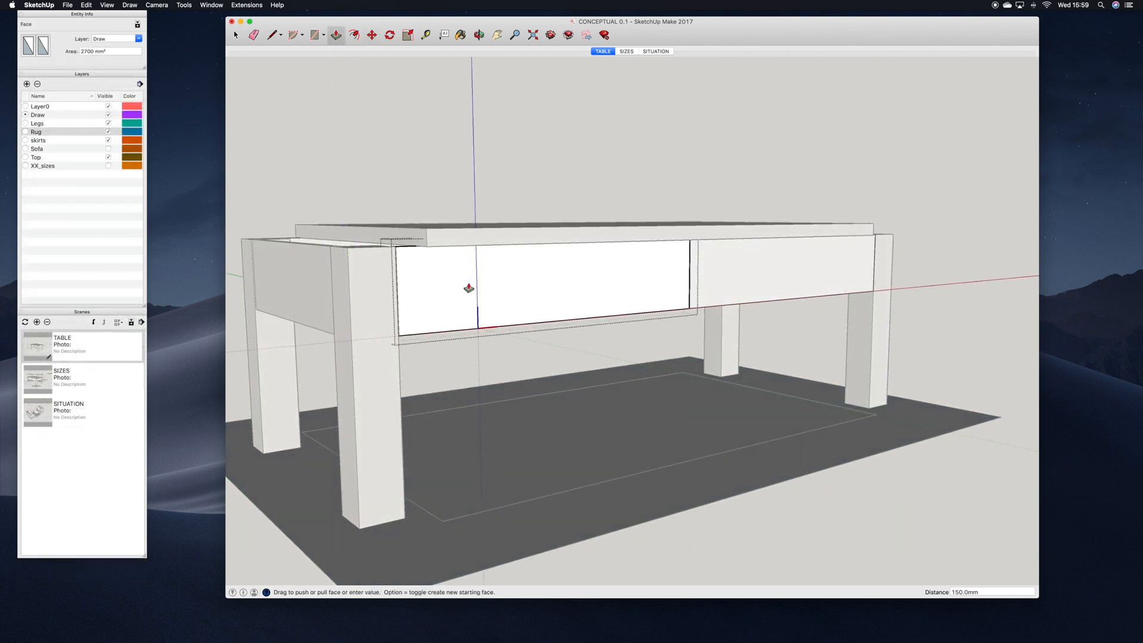
click(236, 36)
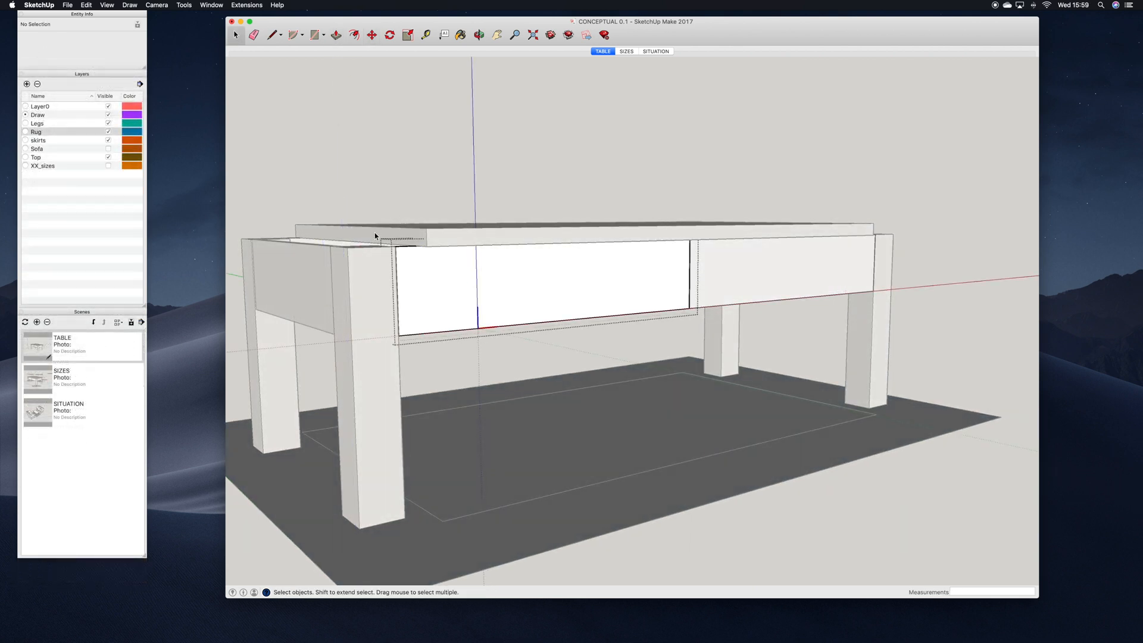
- Push/Pull the tabletop's end face 150 mm outward over the relocated legs and close the component
triple_click(374, 235)
key(p)
click(378, 237)
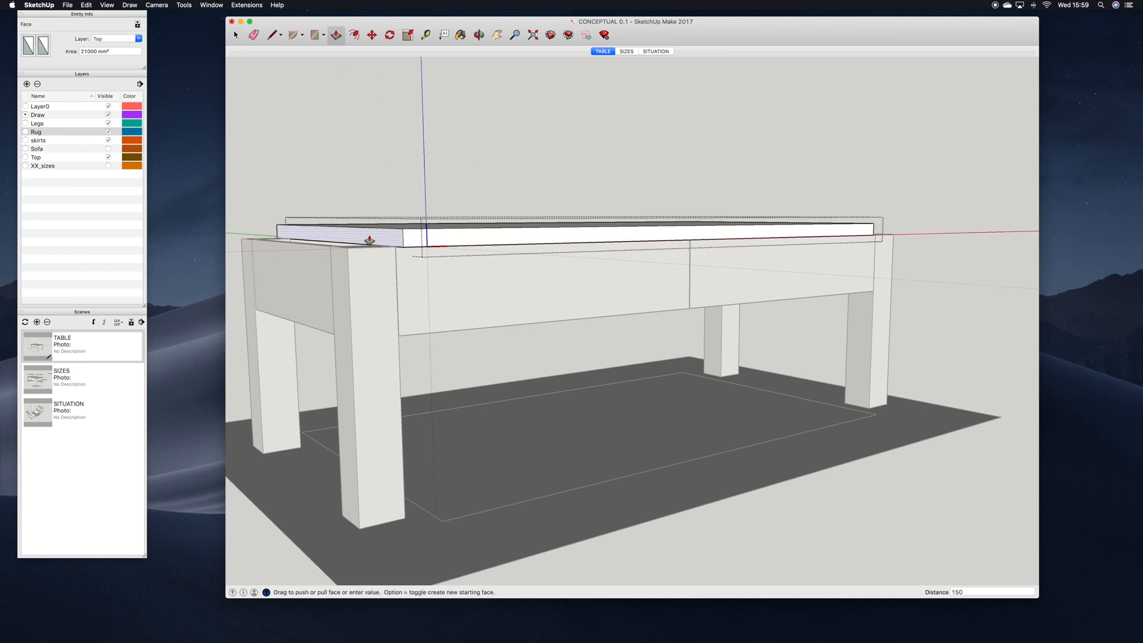
key(Return)
key(o)
drag(897, 260, 626, 334)
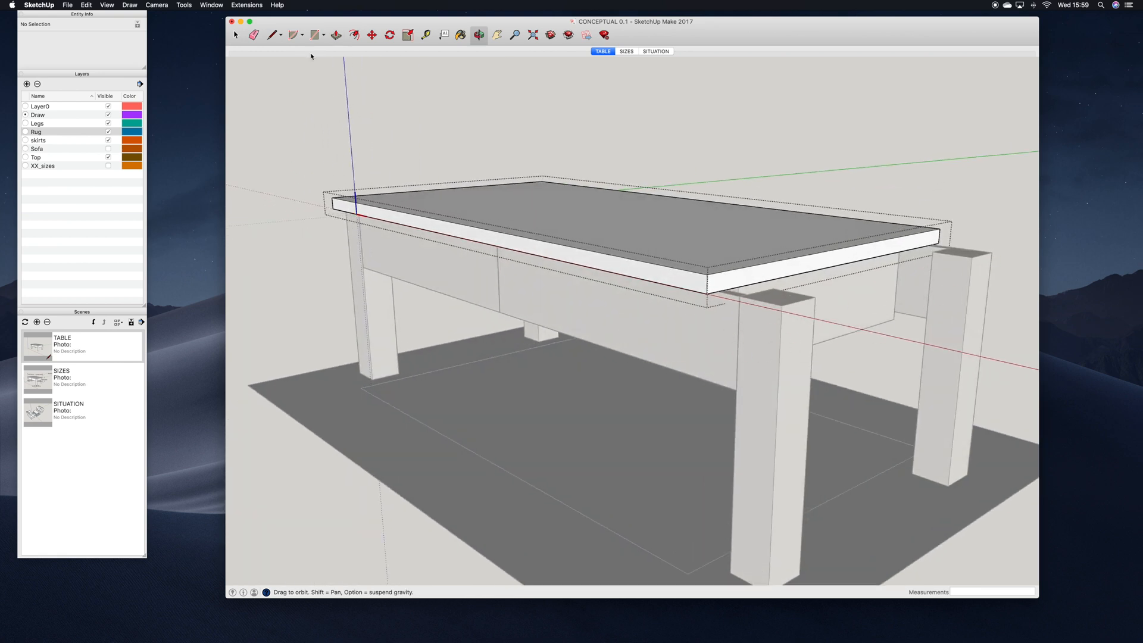
click(236, 35)
click(980, 215)
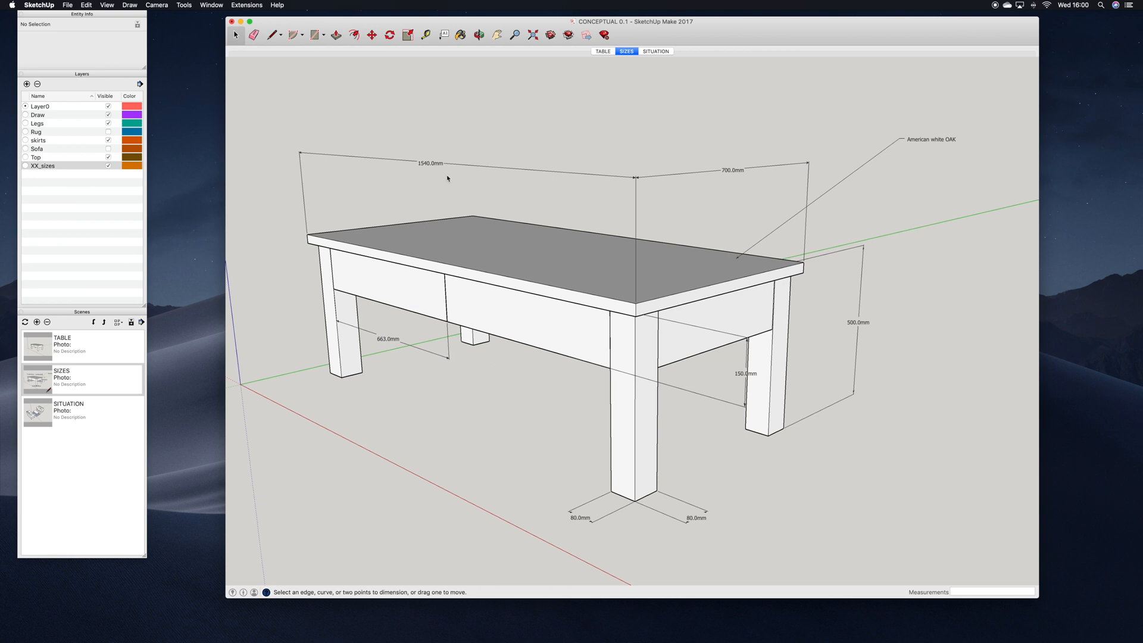
- Compare the lengthened table in the SITUATION and SIZES scenes, including its fit between the sofas
click(655, 51)
key(o)
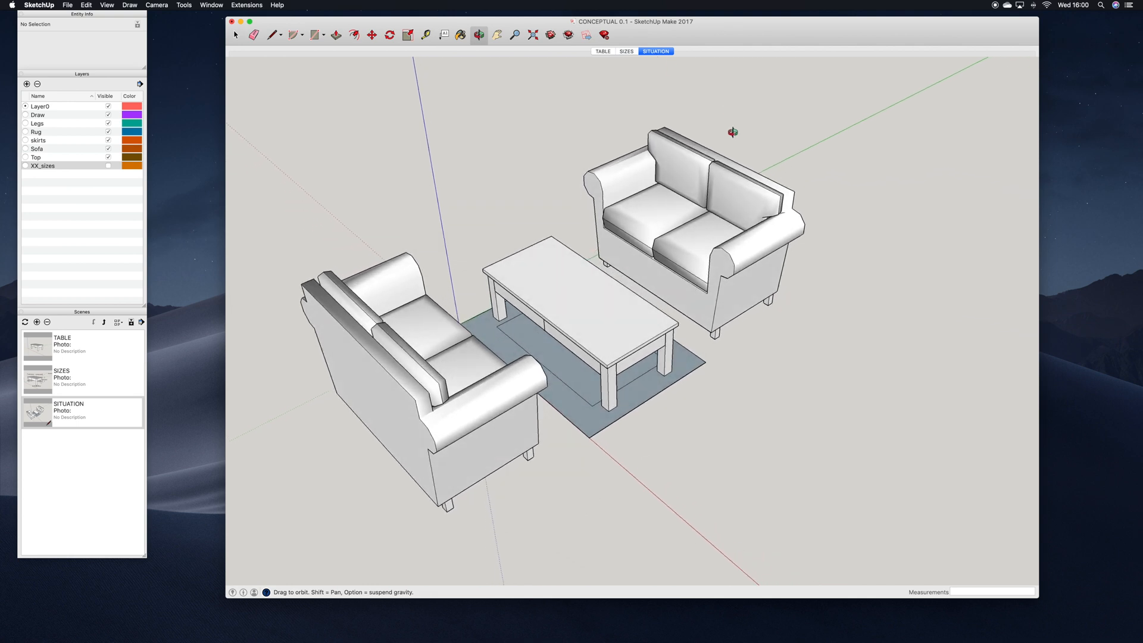
click(630, 52)
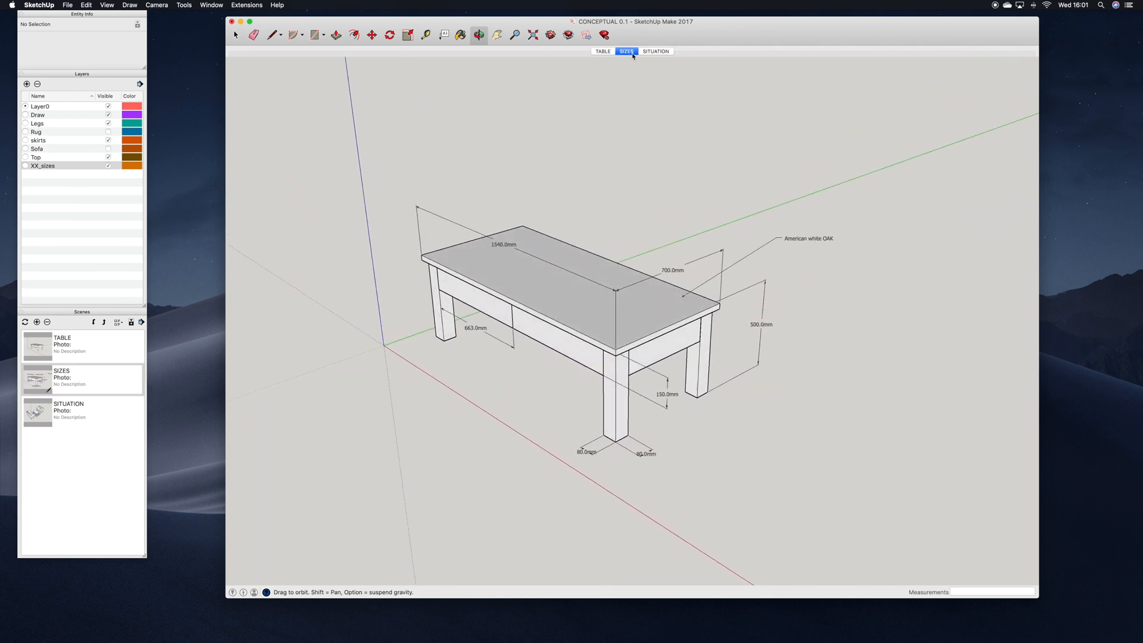
click(657, 52)
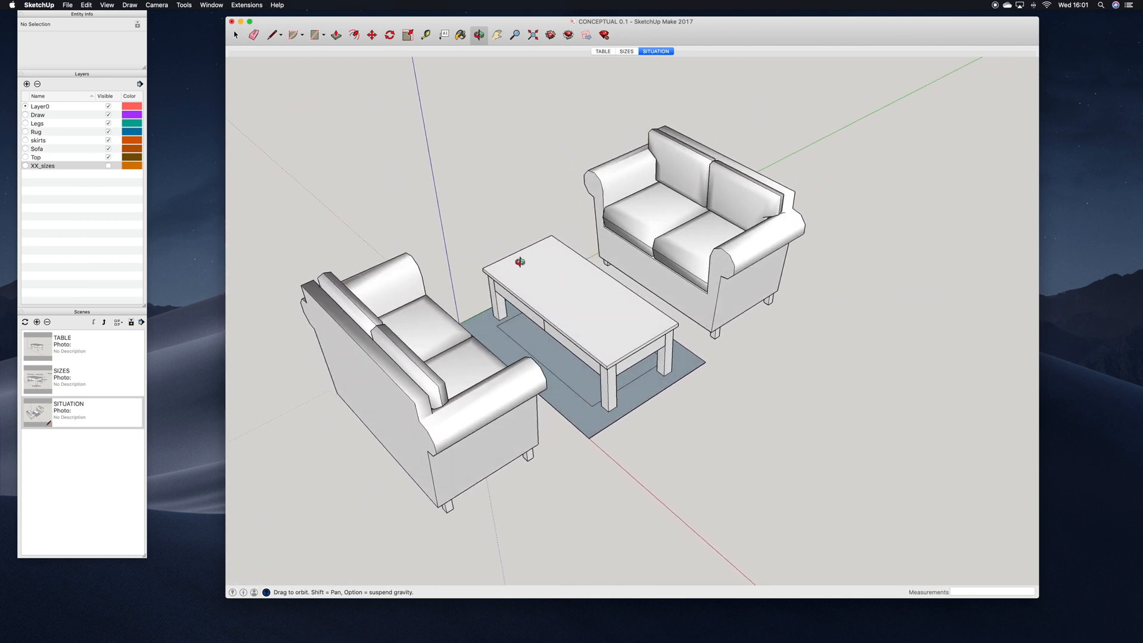
drag(564, 297, 417, 260)
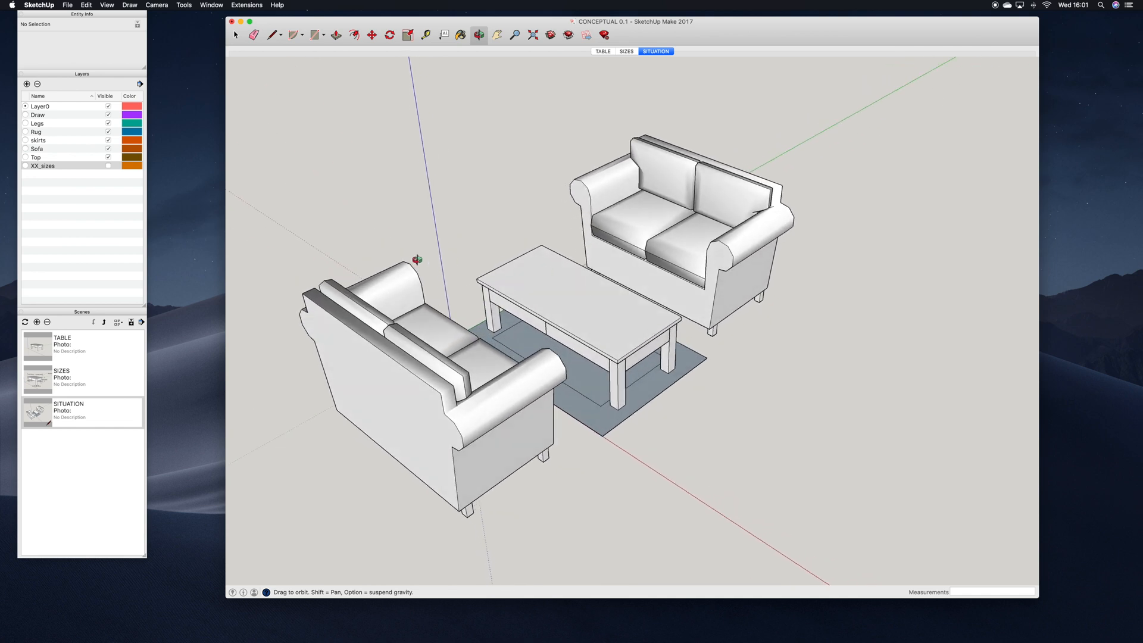
- Hide the Rug layer to examine the furniture arrangement without the rug, and show the layer again
click(108, 133)
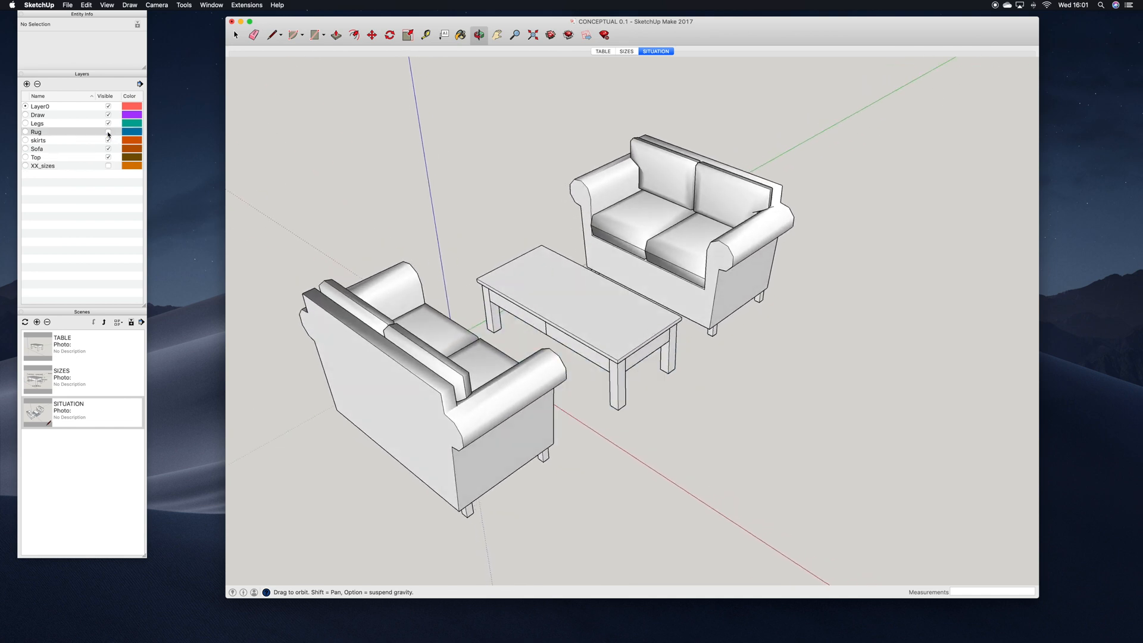
drag(538, 184, 553, 274)
drag(601, 213, 702, 304)
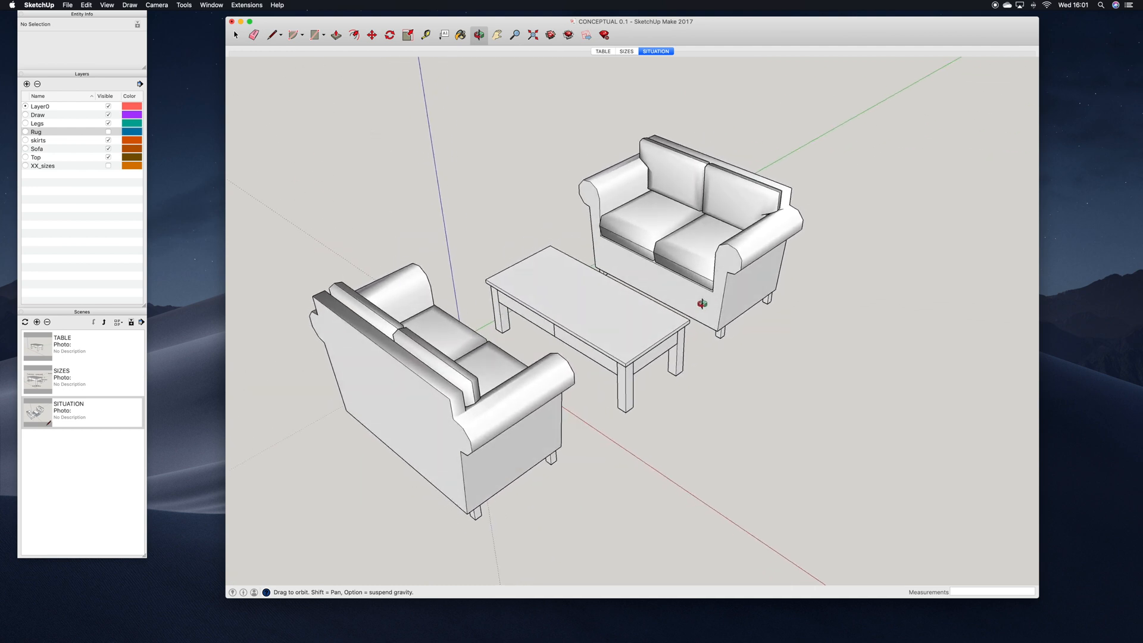
click(109, 132)
drag(493, 190, 441, 167)
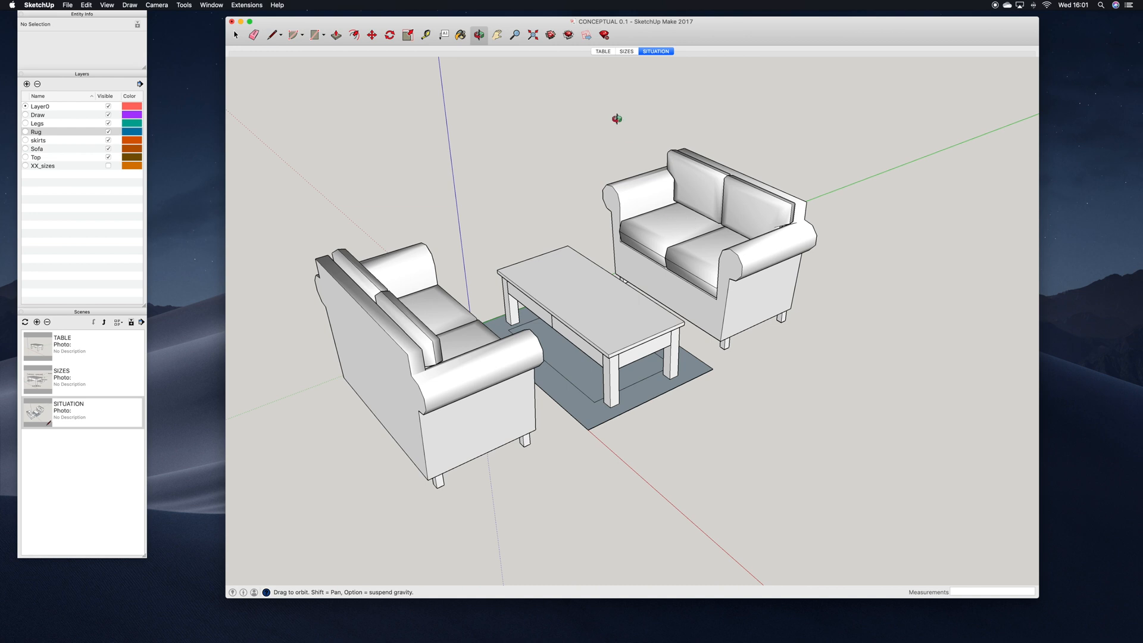
drag(544, 209, 510, 181)
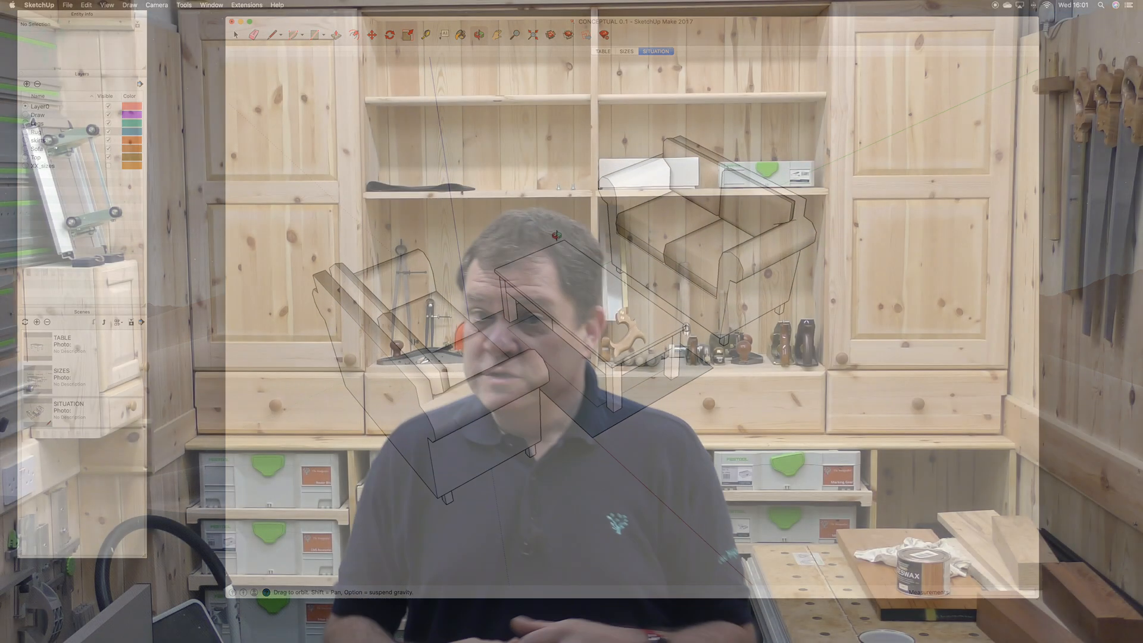